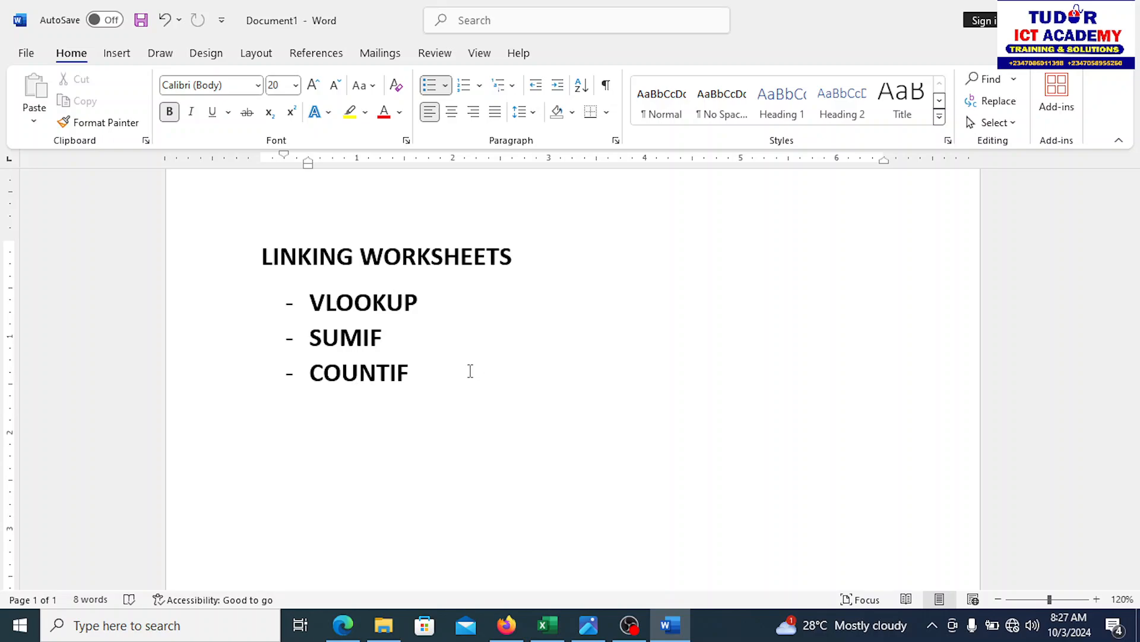
Step: Select the SUMIF and COUNTIF lines in the notes, then switch to Book3's Data sheet
drag(414, 371, 337, 355)
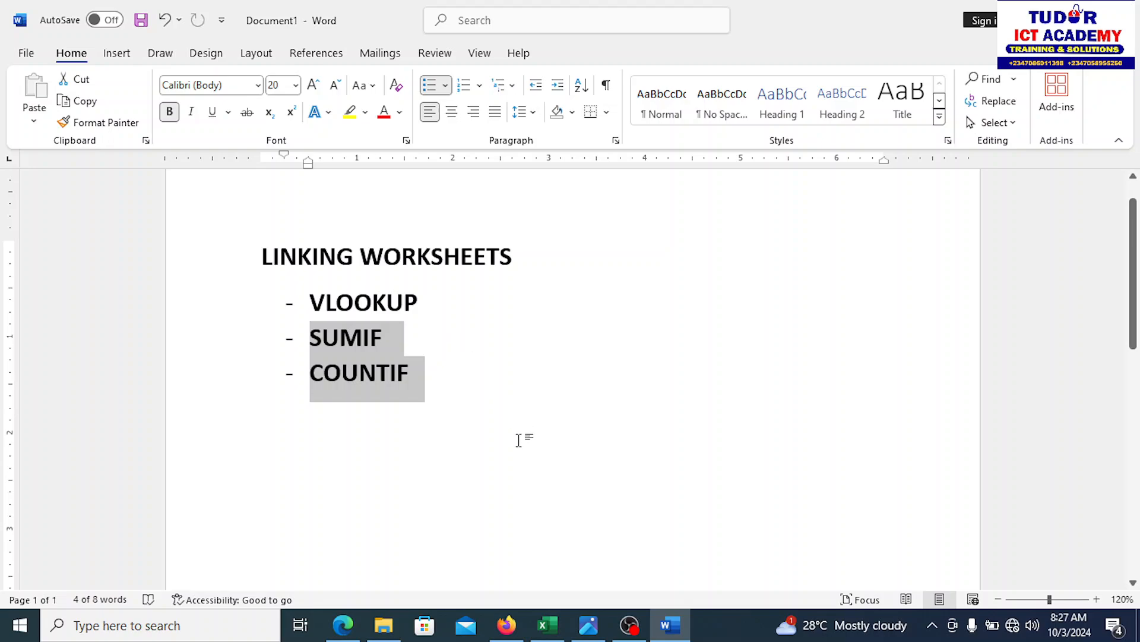
click(519, 439)
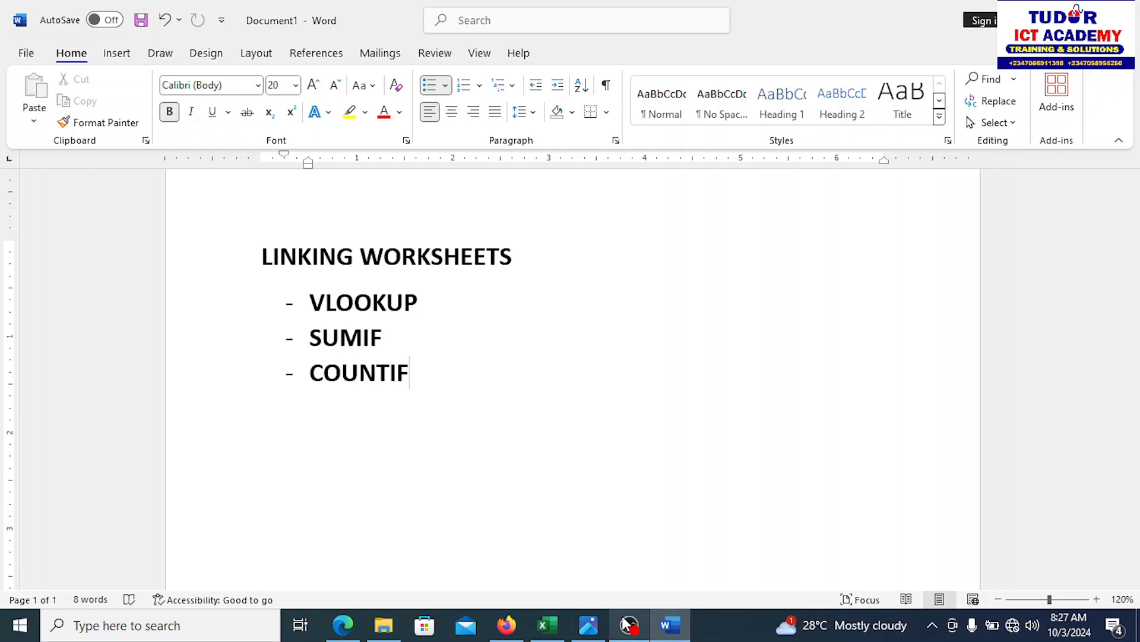
click(552, 625)
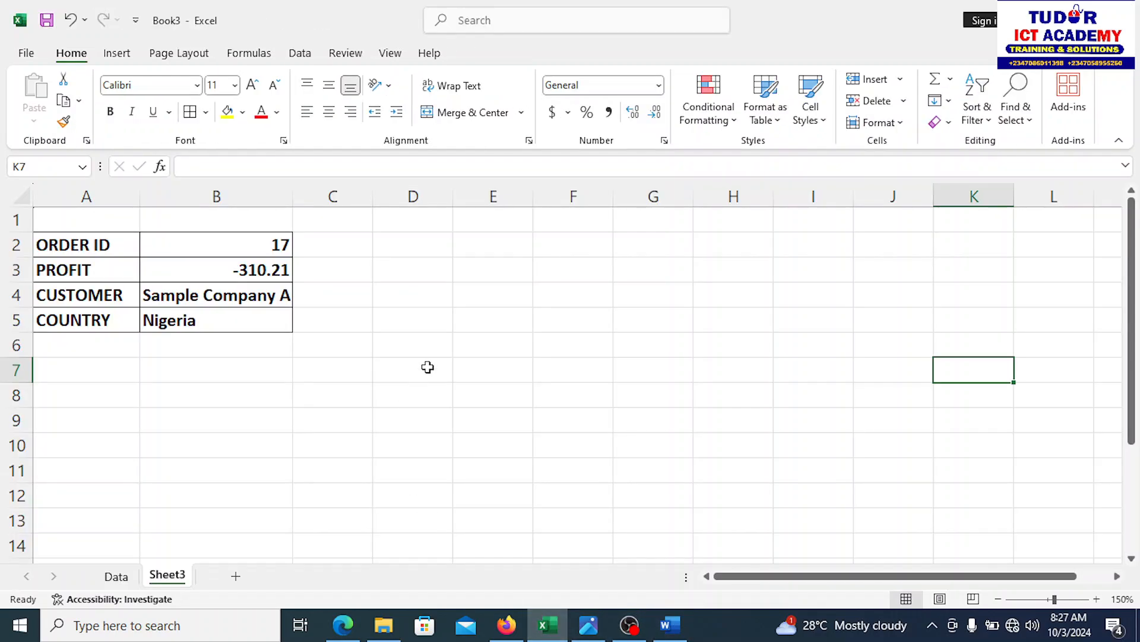
click(117, 577)
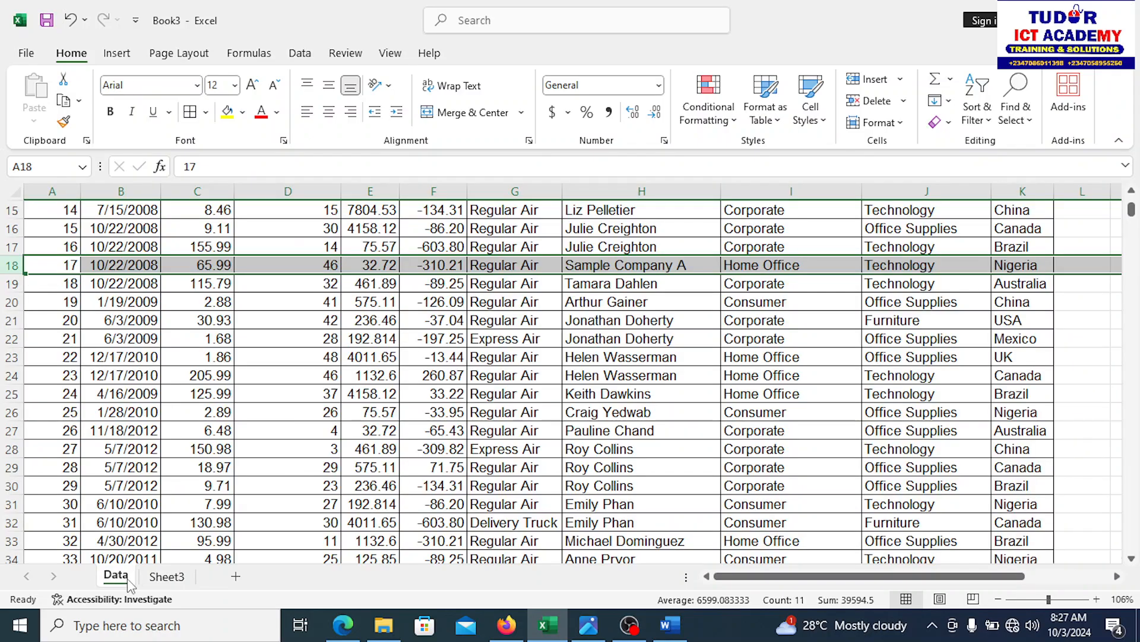
Step: Review the Customer Segment and Profit columns, then go back to Sheet3
click(442, 452)
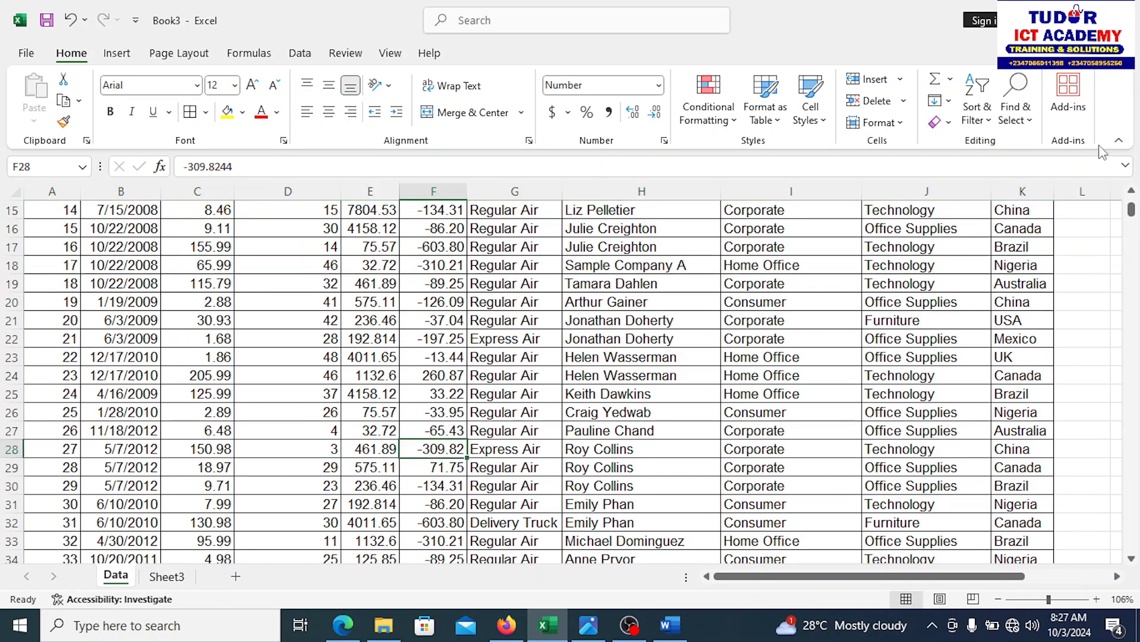
drag(1132, 211, 1134, 205)
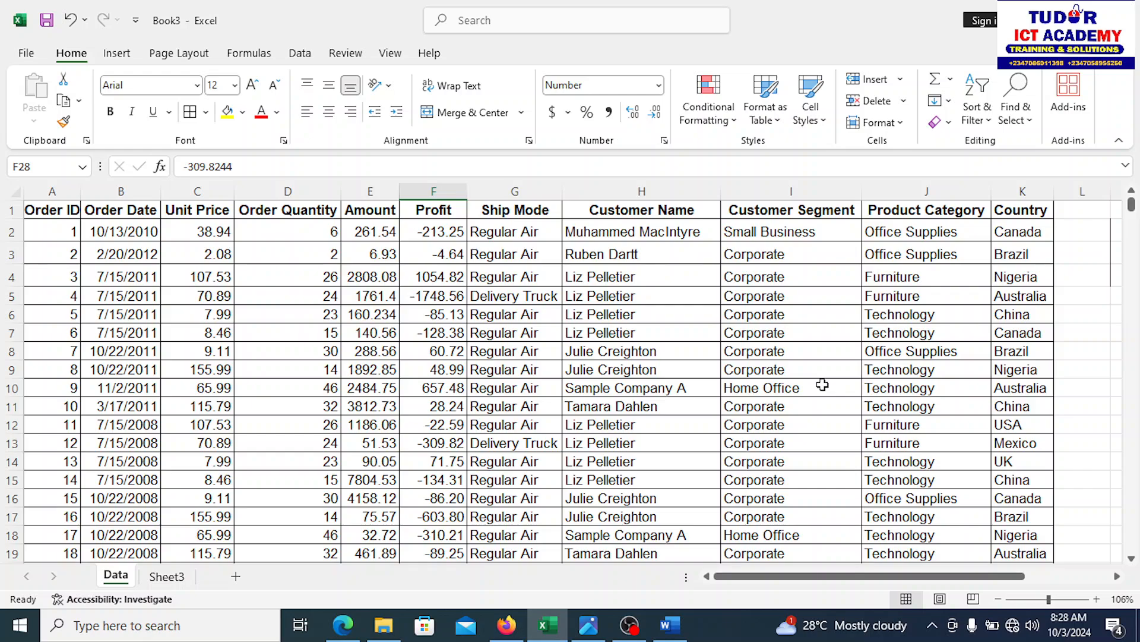
click(806, 189)
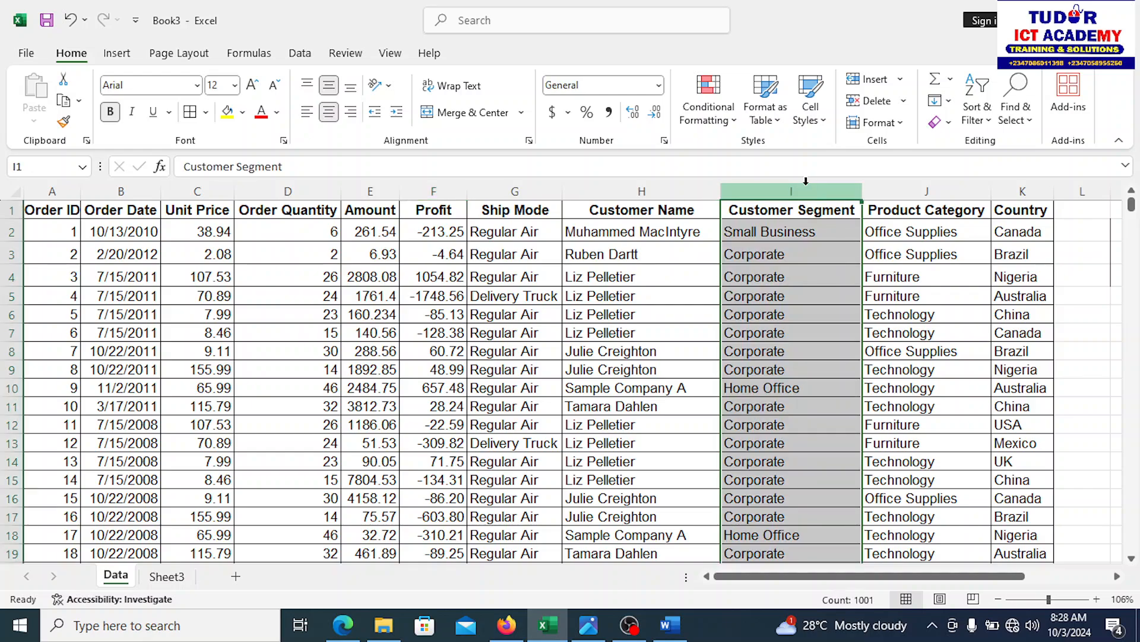
click(433, 184)
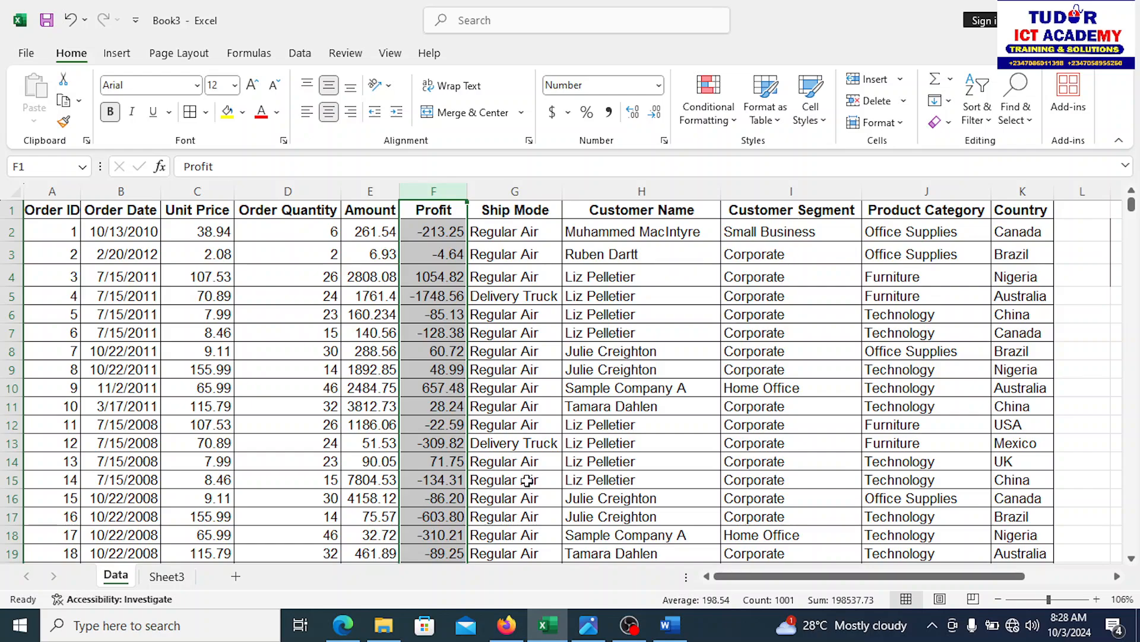
click(171, 578)
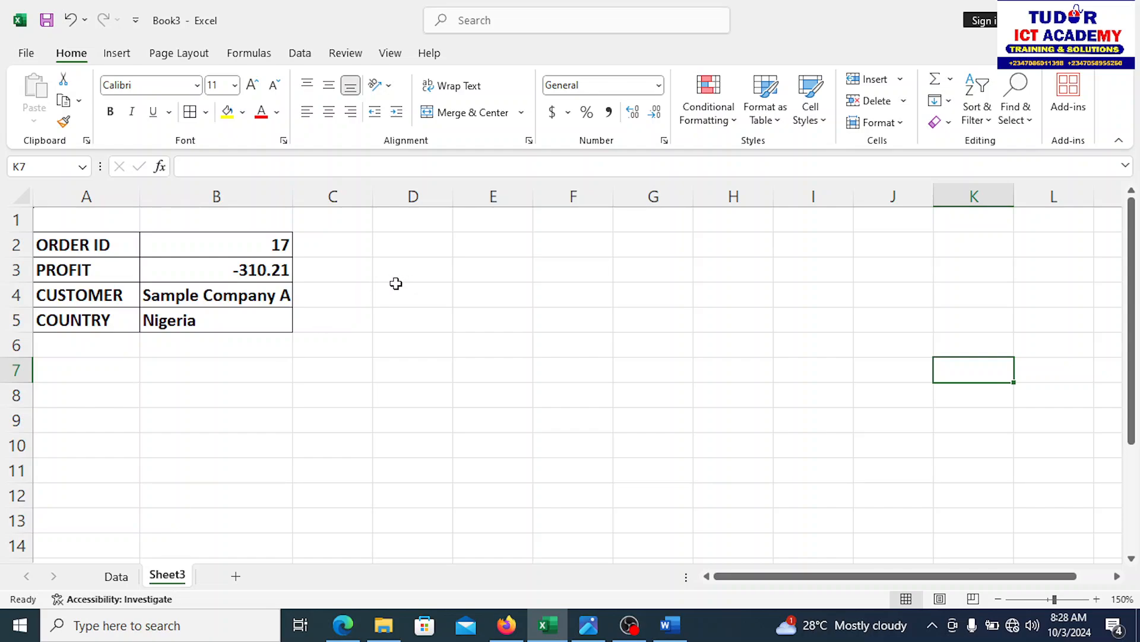
Step: Narrow column C, enter CUS SEGMENT in D2, and autofit column D to it
click(418, 249)
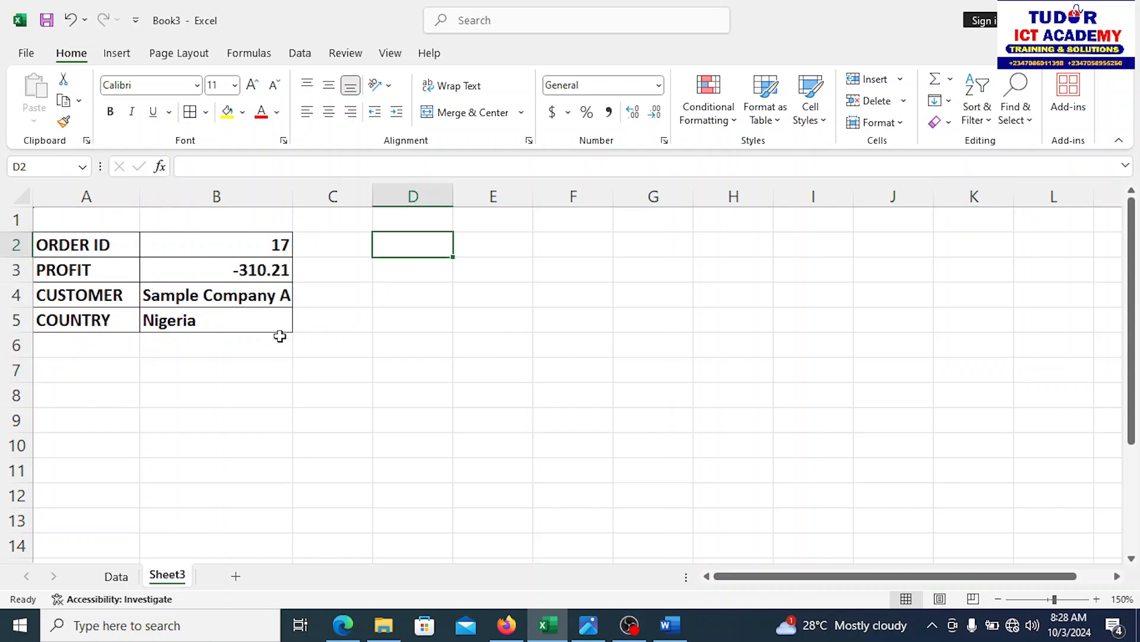
click(90, 369)
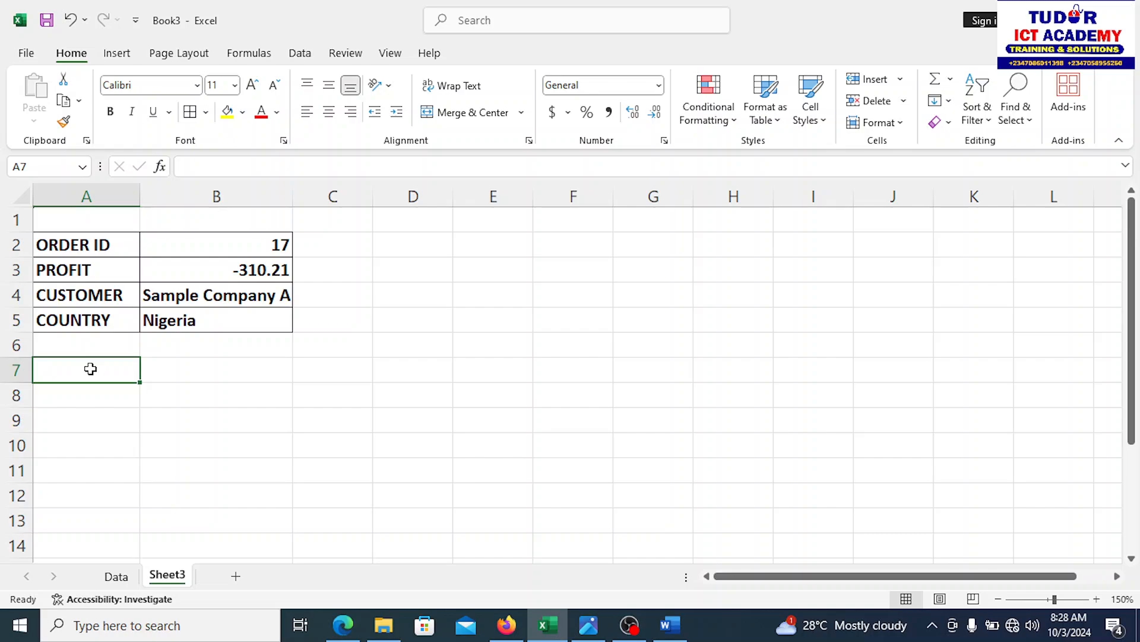
click(364, 244)
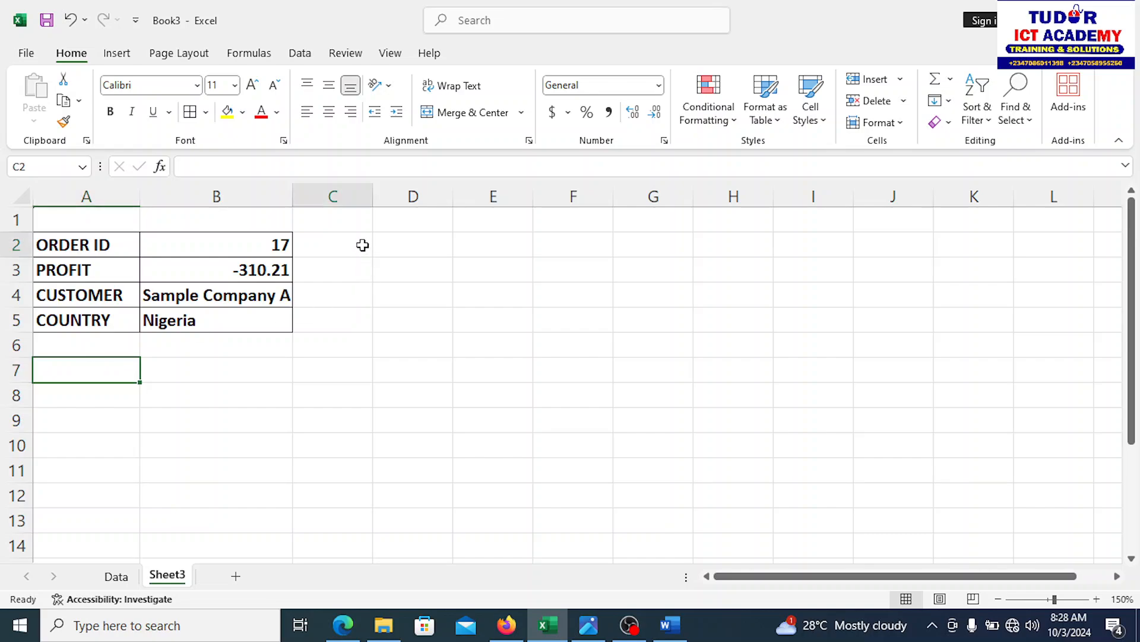
click(413, 244)
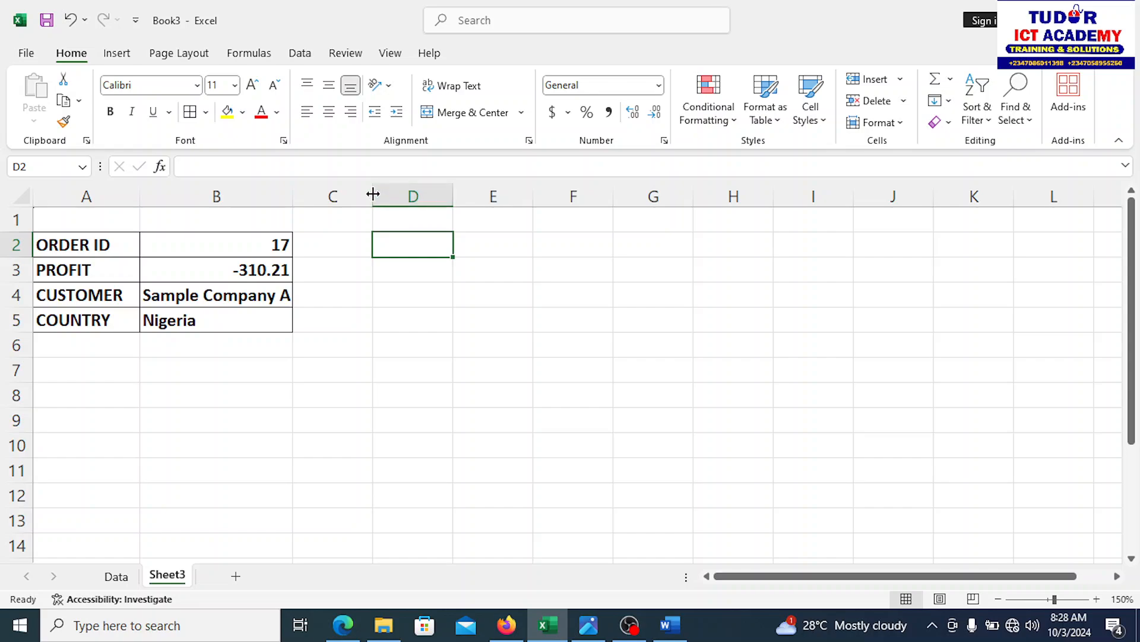
drag(374, 195, 331, 196)
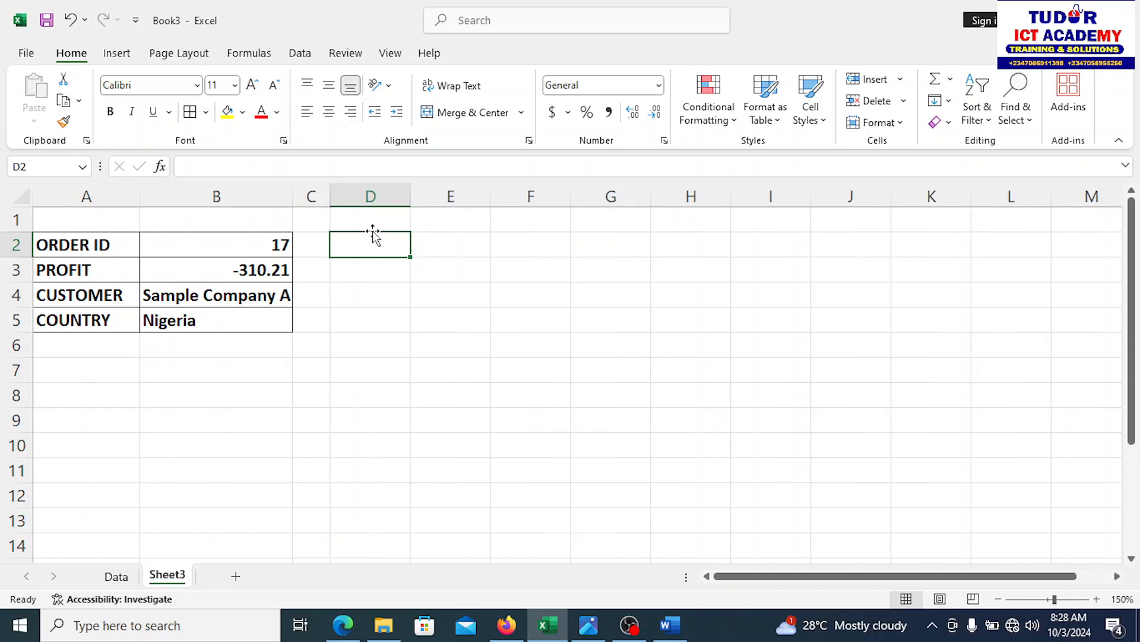
text(C)
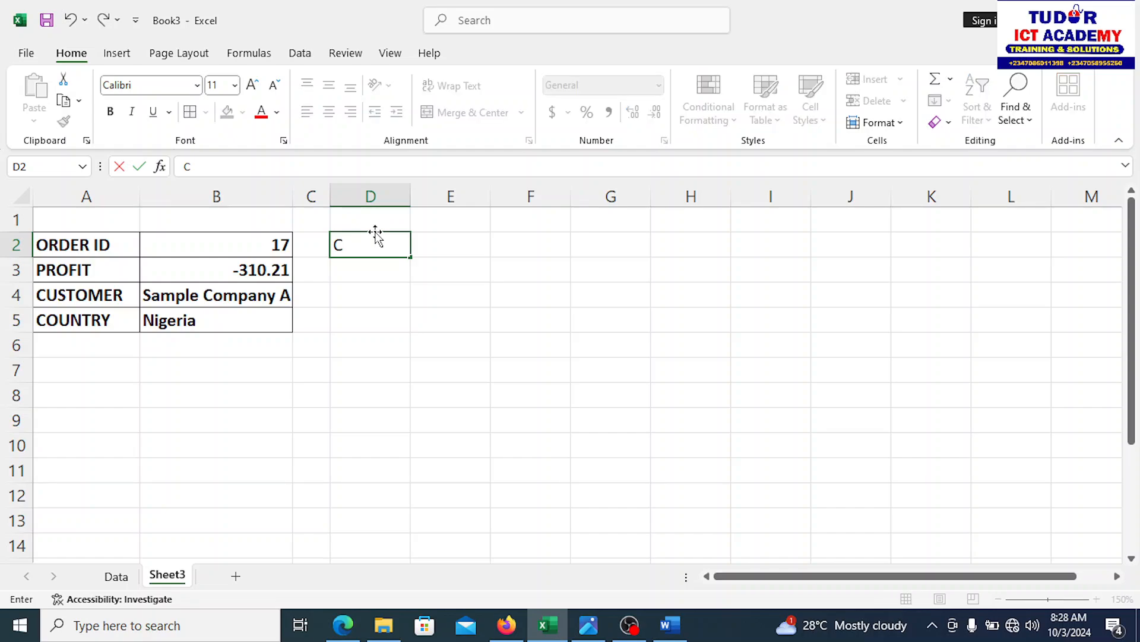
text(O)
key(BackSpace)
text(US SEGME)
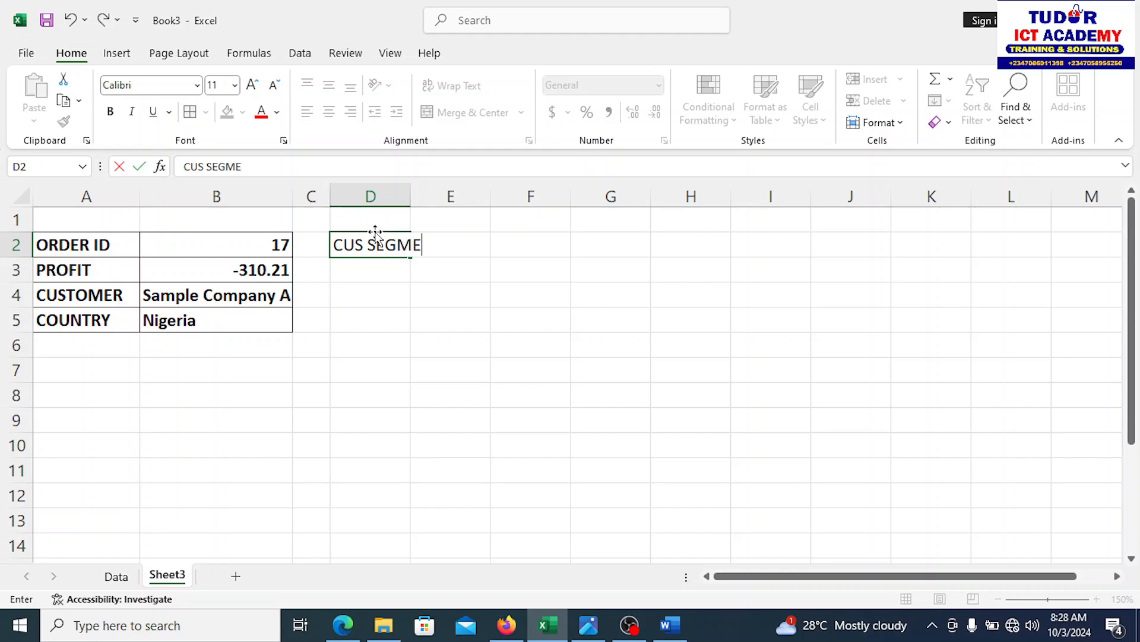
text(NT)
double_click(409, 194)
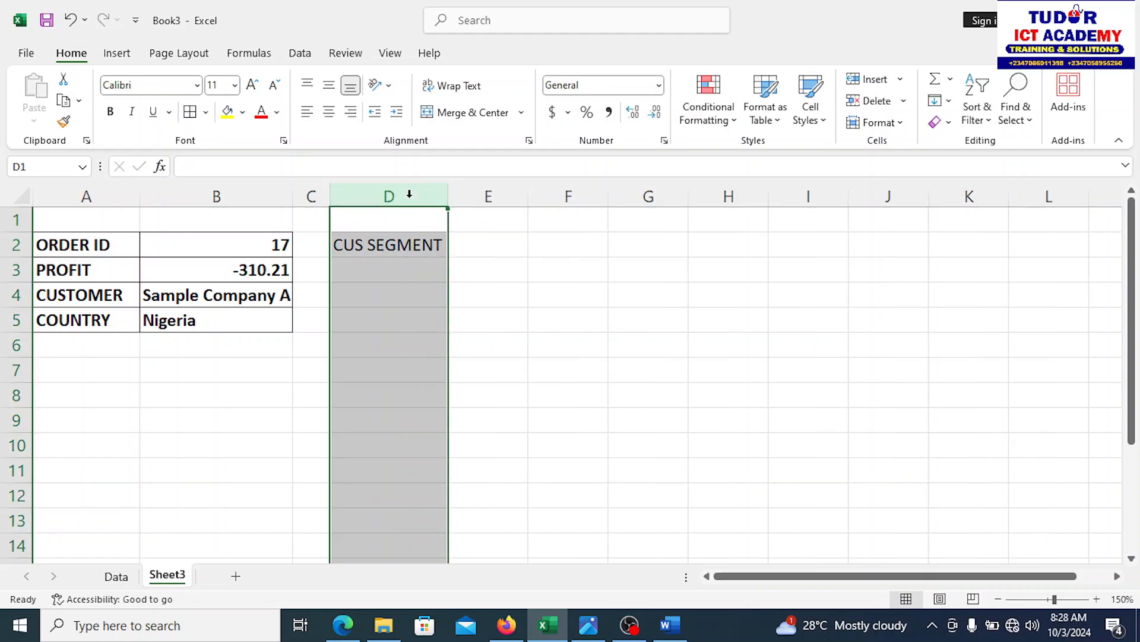
Step: Enter the PROFIT heading in E2
click(485, 244)
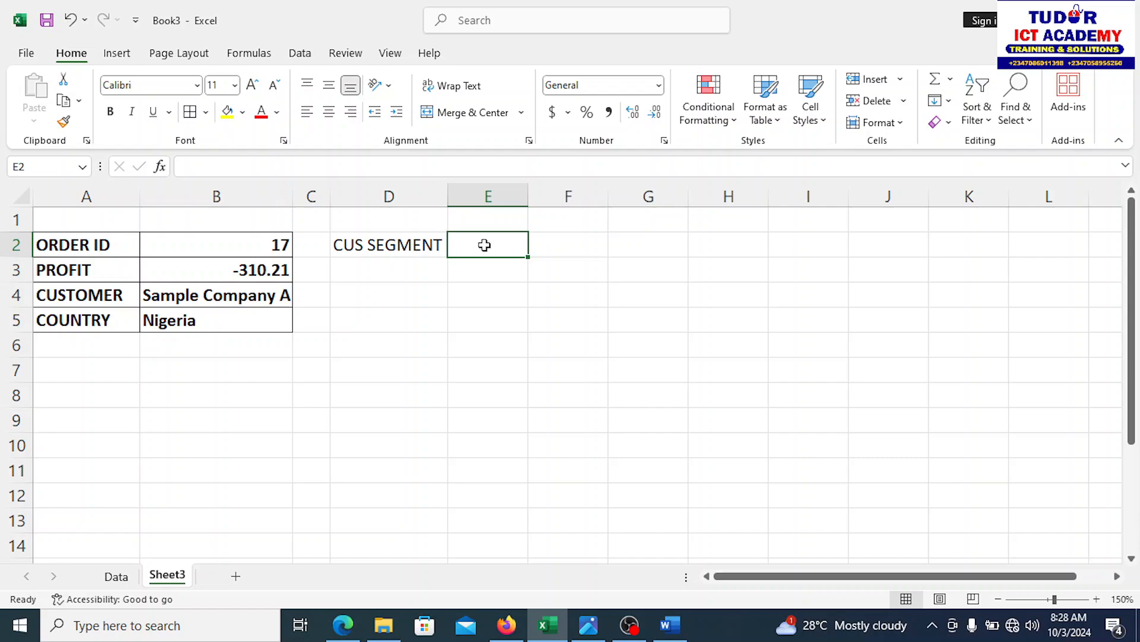
text(PR)
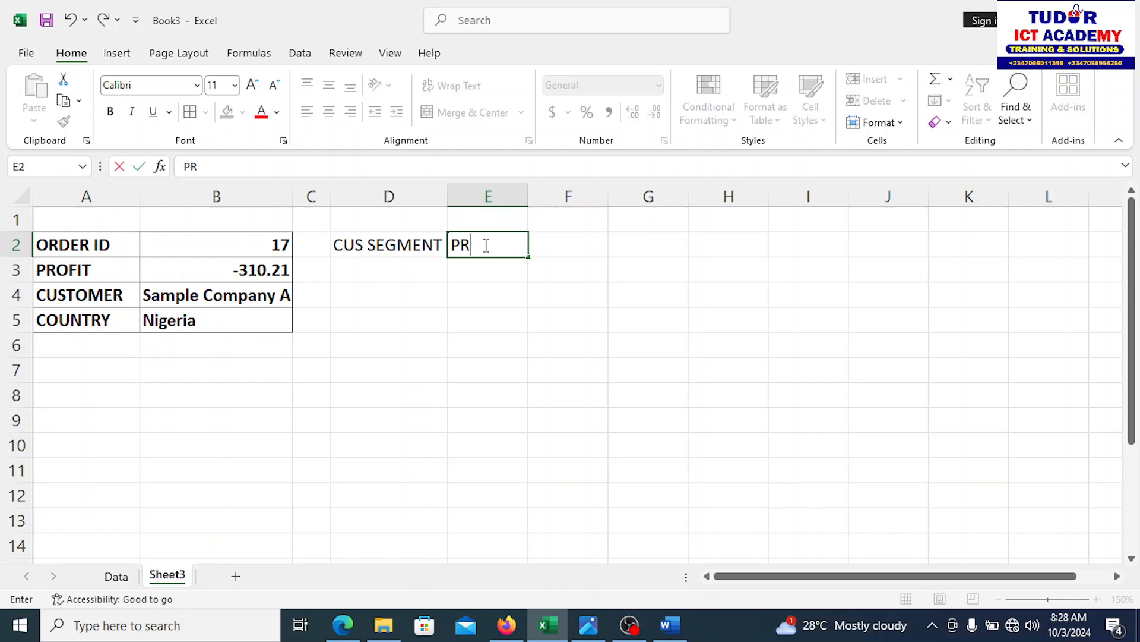
text(OFIT)
click(540, 300)
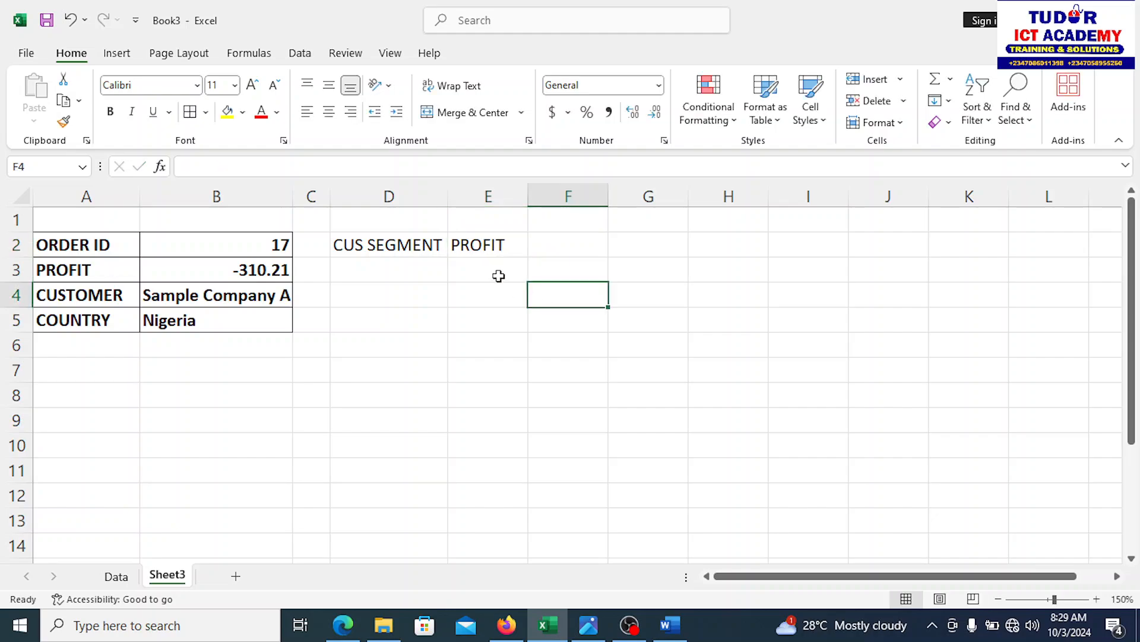
click(498, 276)
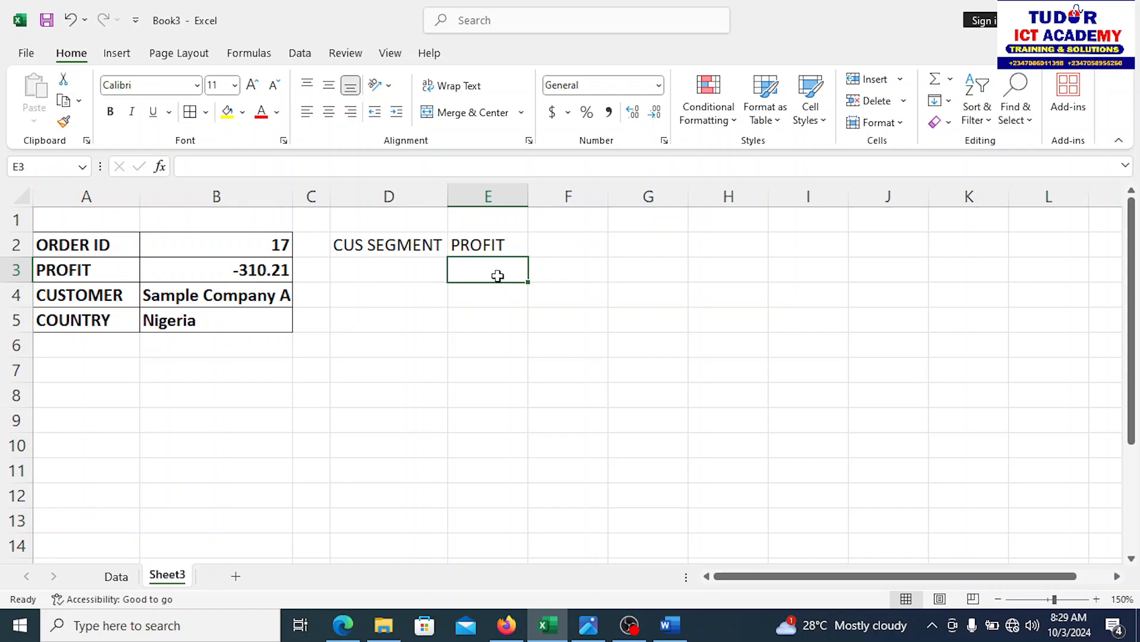
Step: Enter =SUMIF(Data!I2:I1001,D3,Data!F1:F1001) in E3 to total profit by segment
text(=)
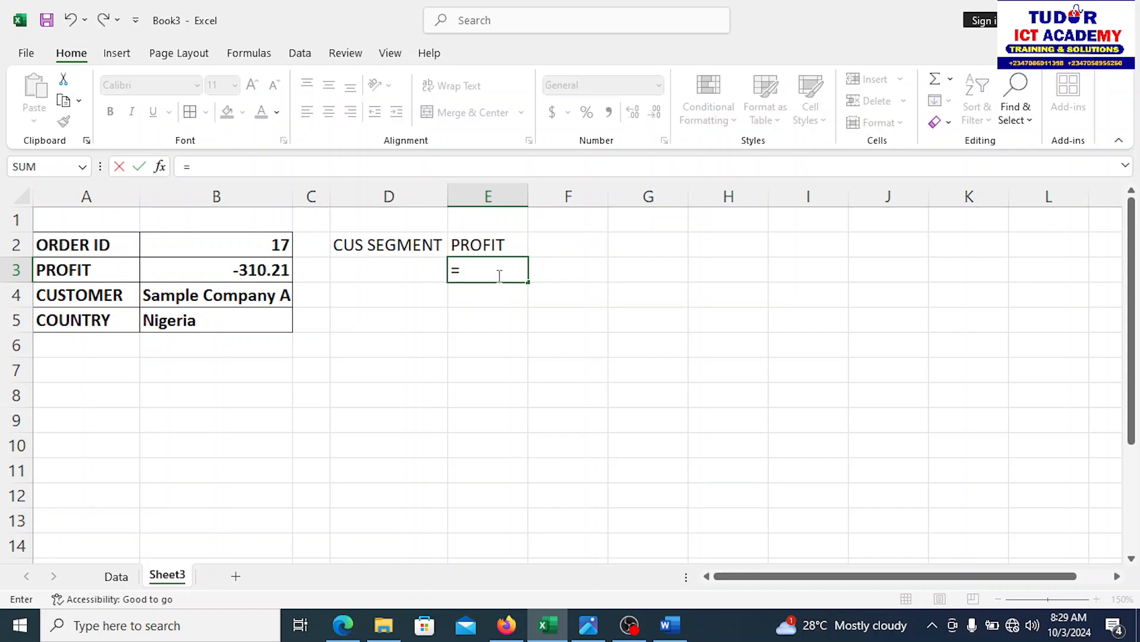
text(SUMIF)
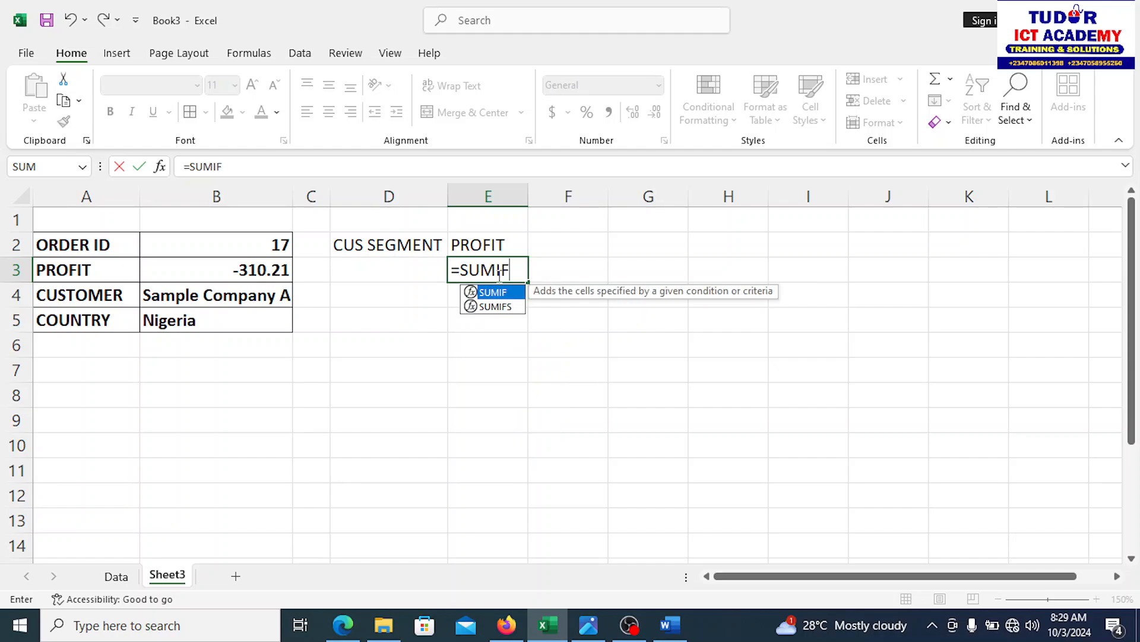
text(()
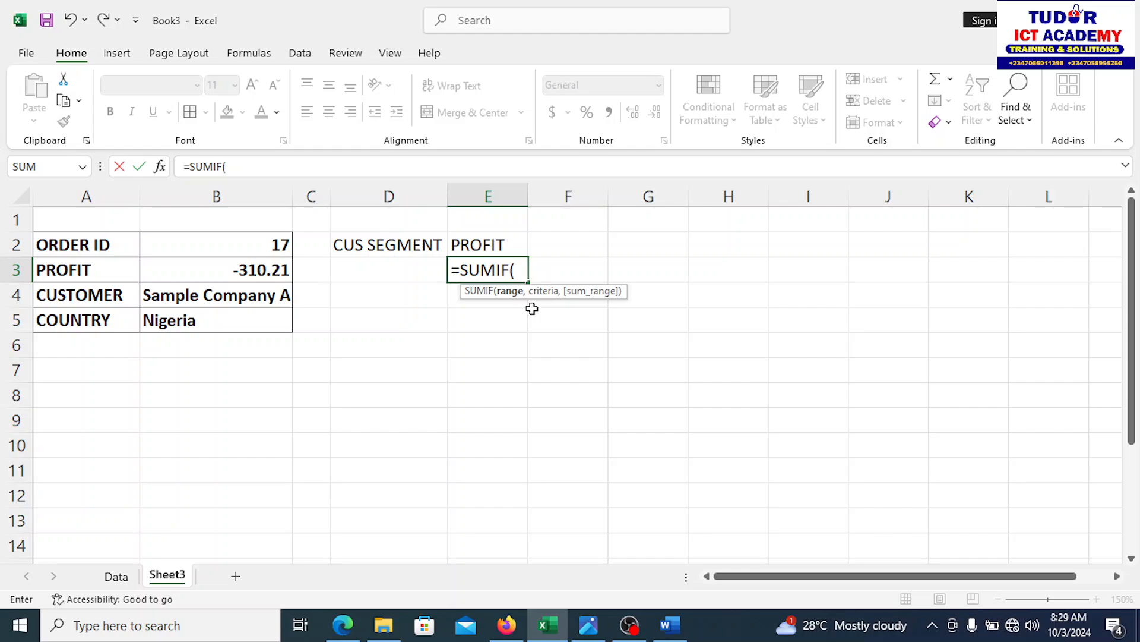
text(I)
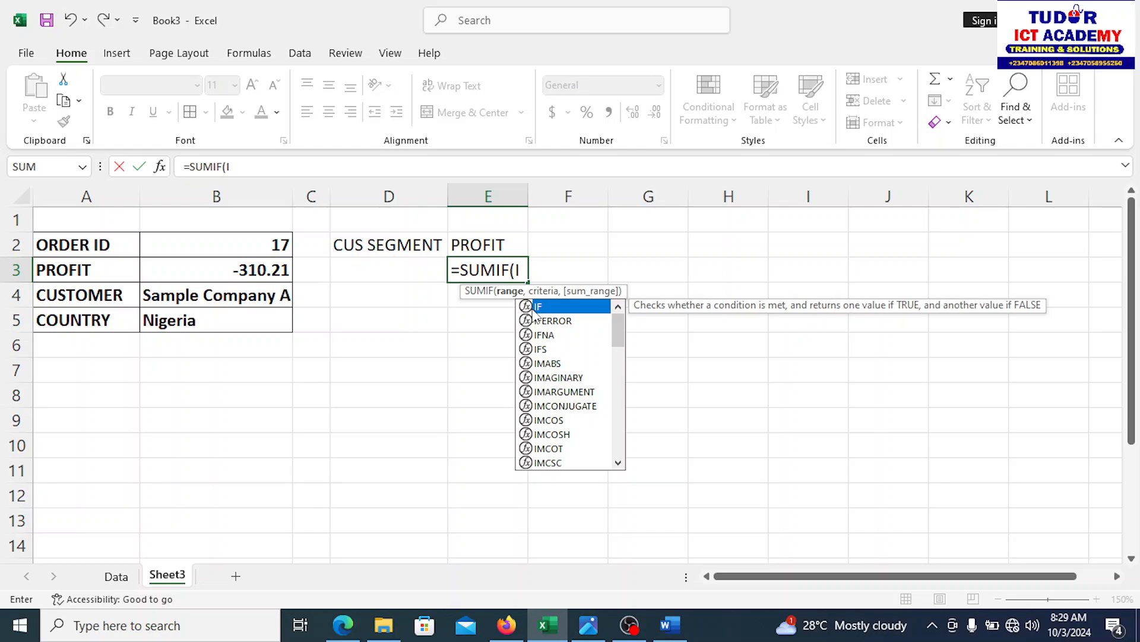
key(BackSpace)
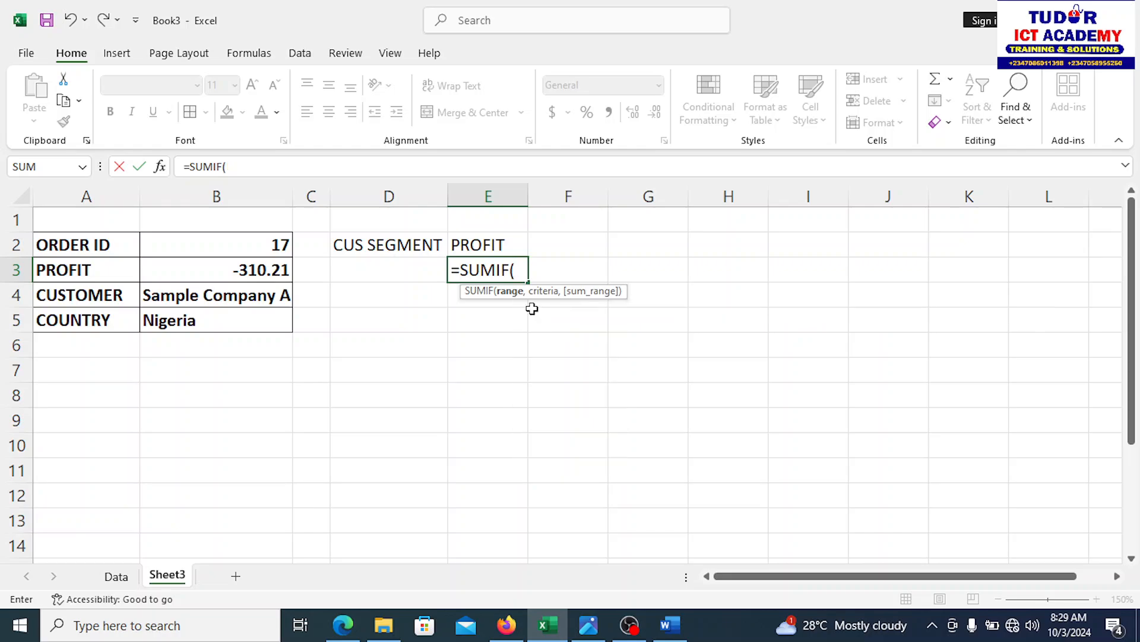
text(Data)
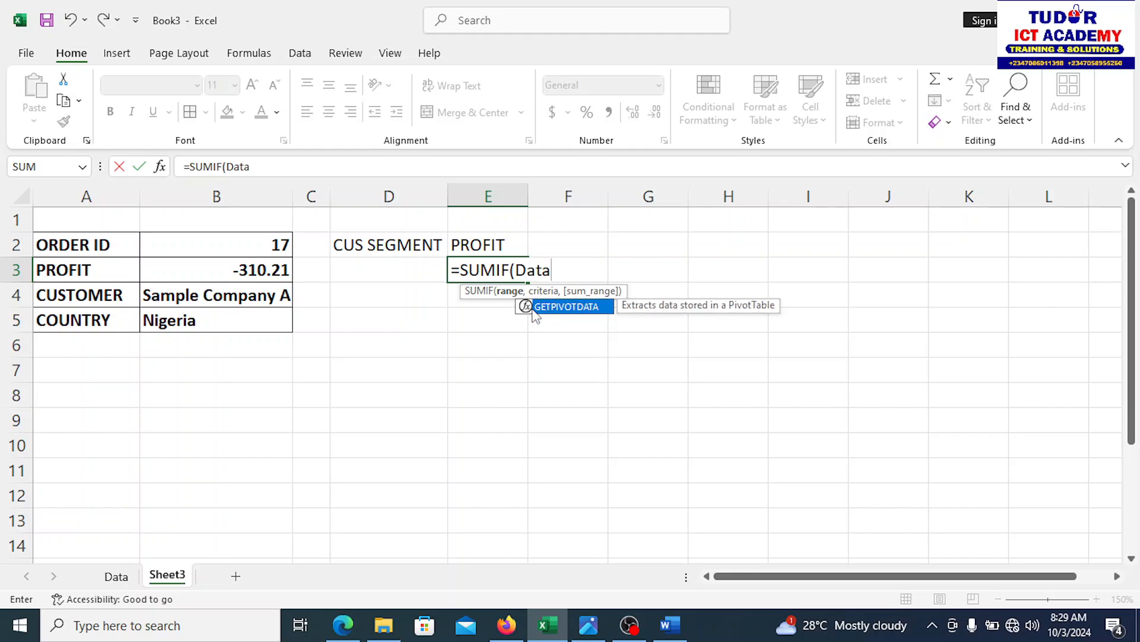
text(!)
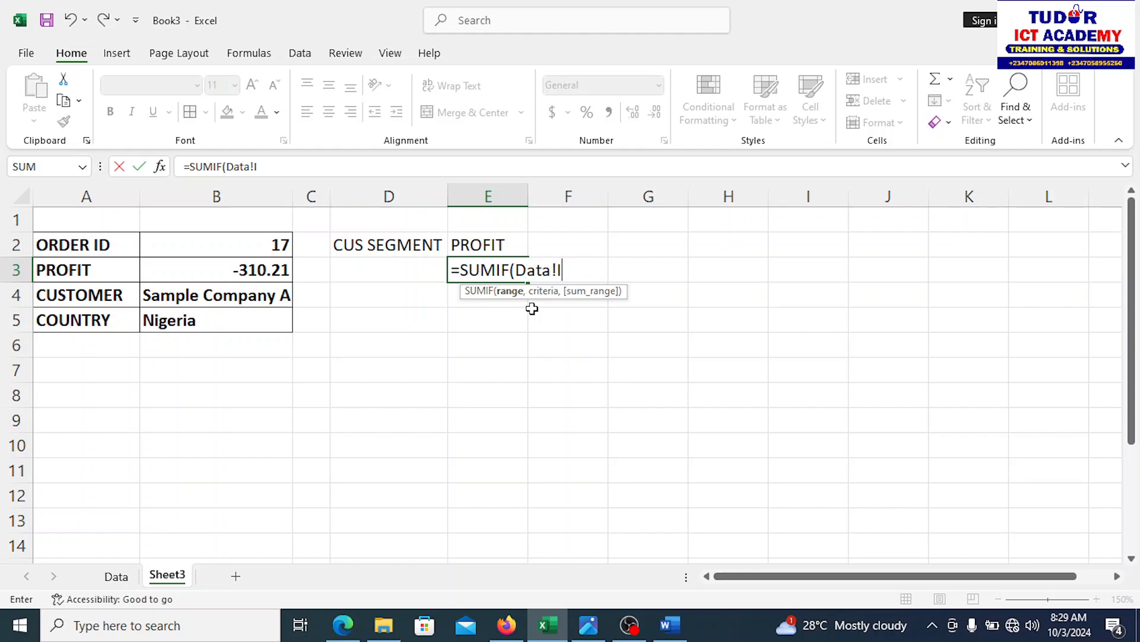
text(I2:I1001)
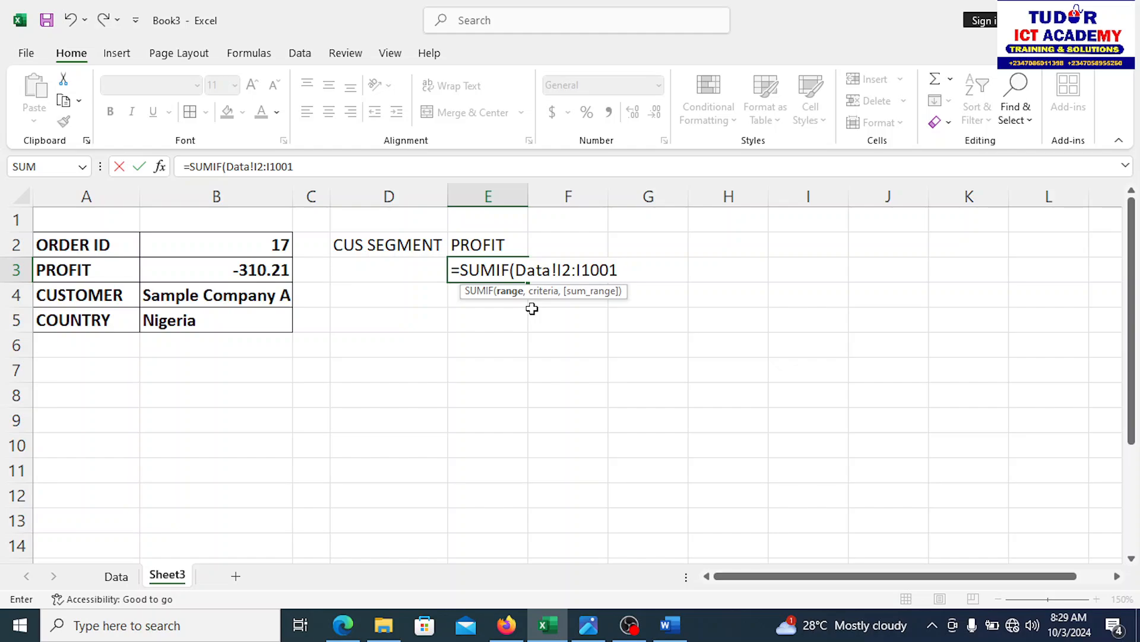
text(,)
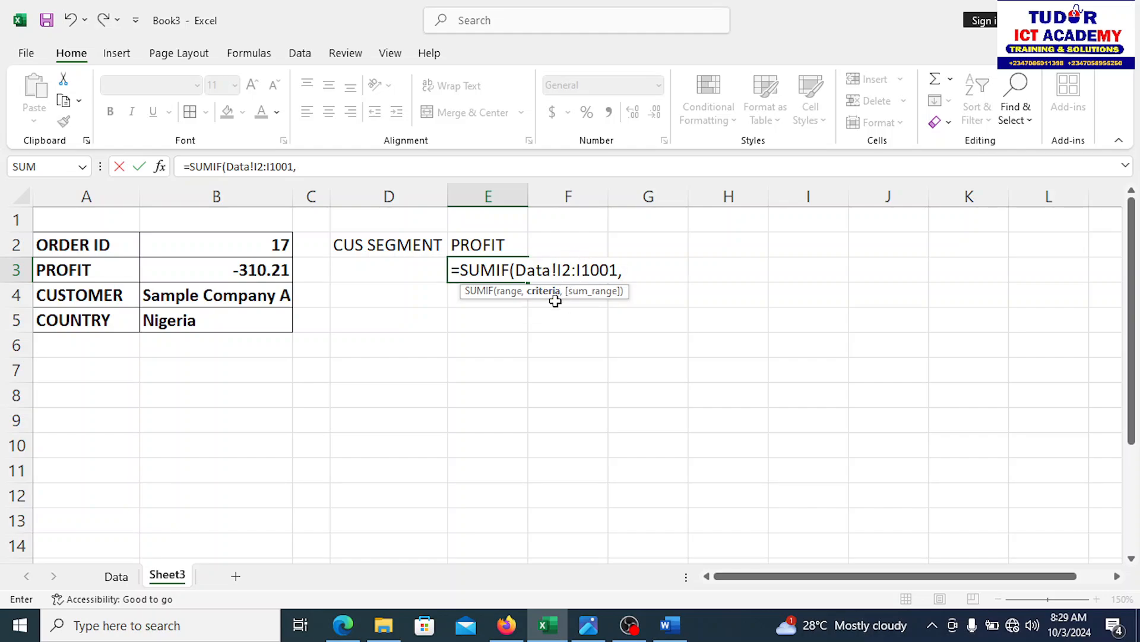
click(370, 271)
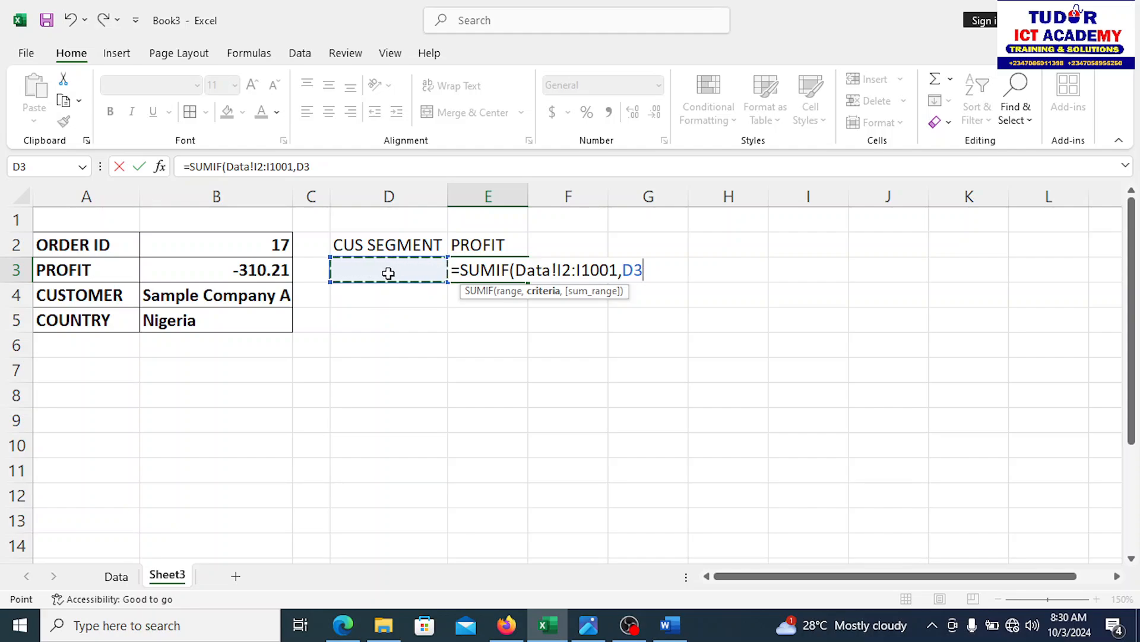
text(,)
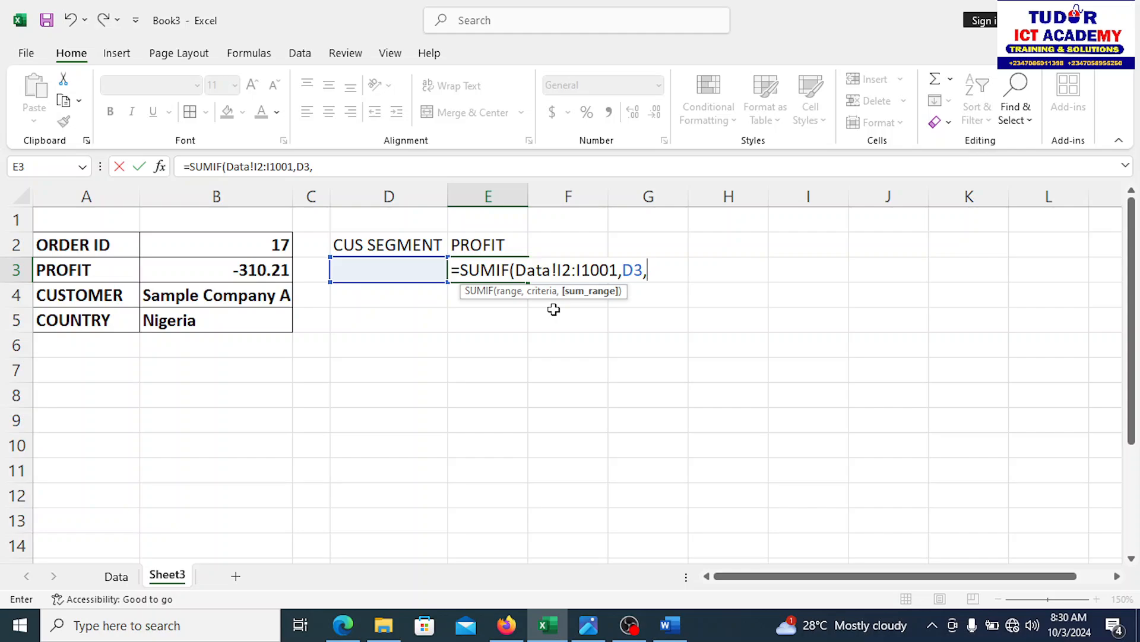
text(Data)
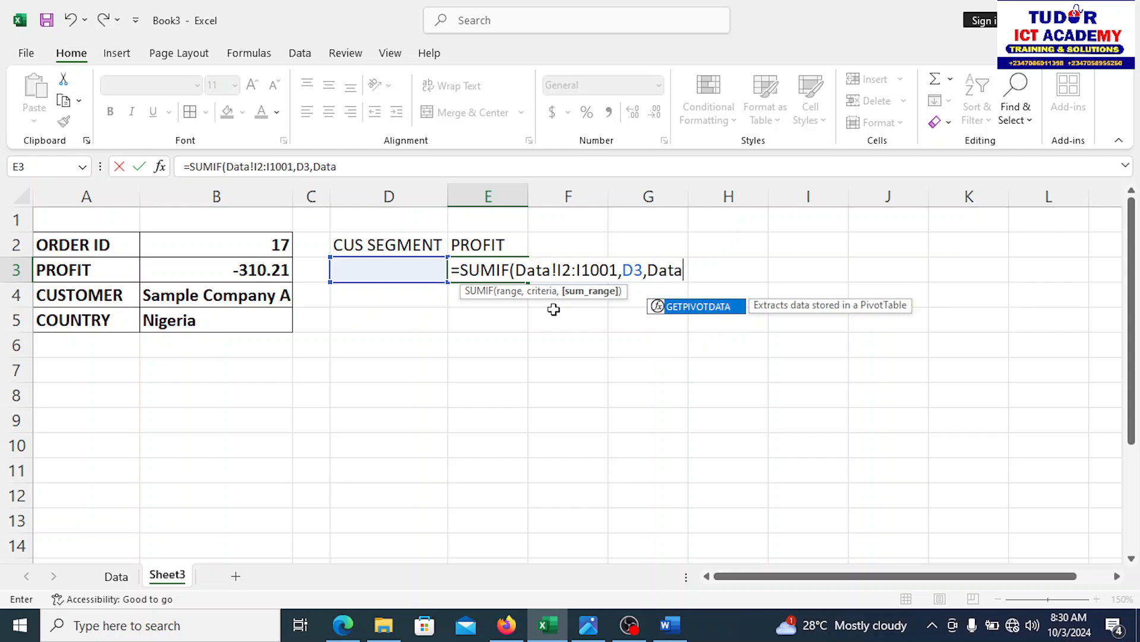
key(Escape)
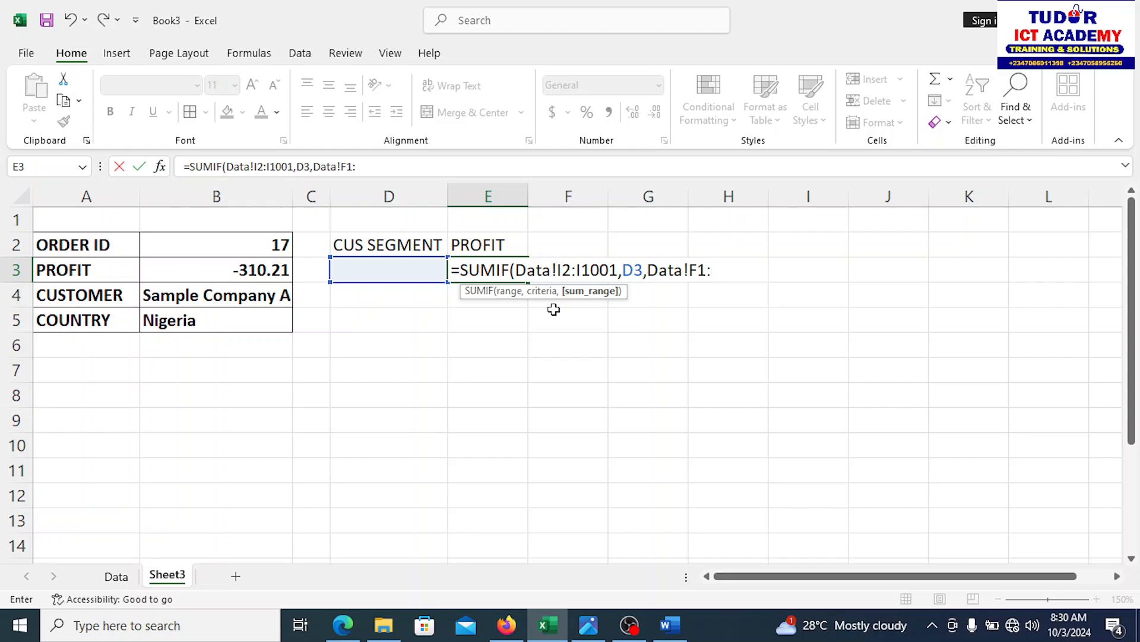
text(F1001))
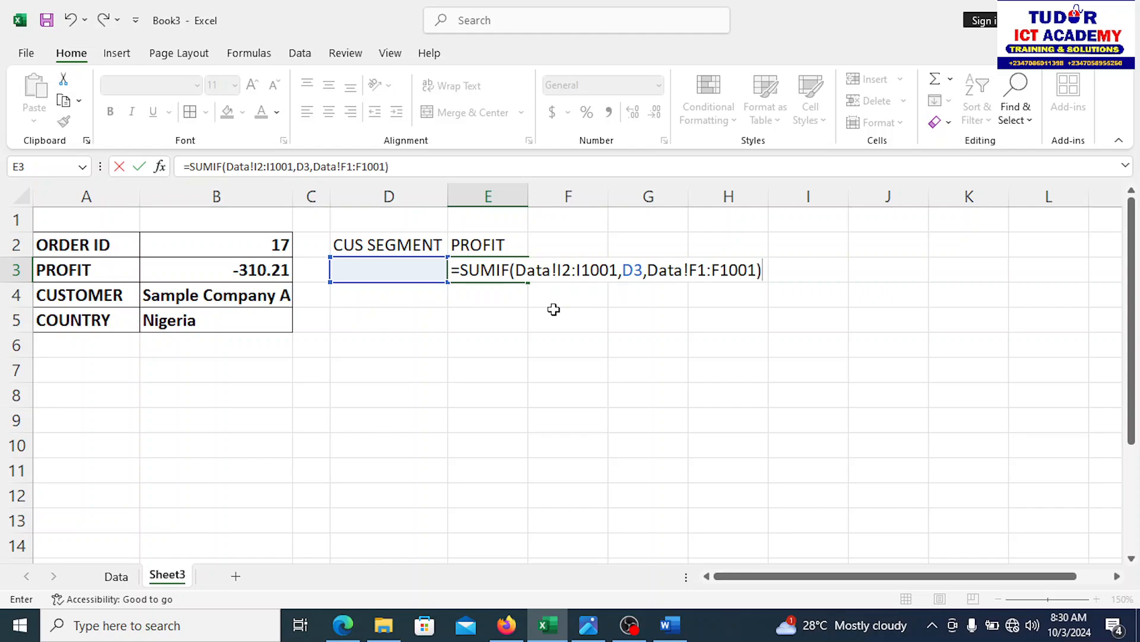
key(Return)
click(483, 267)
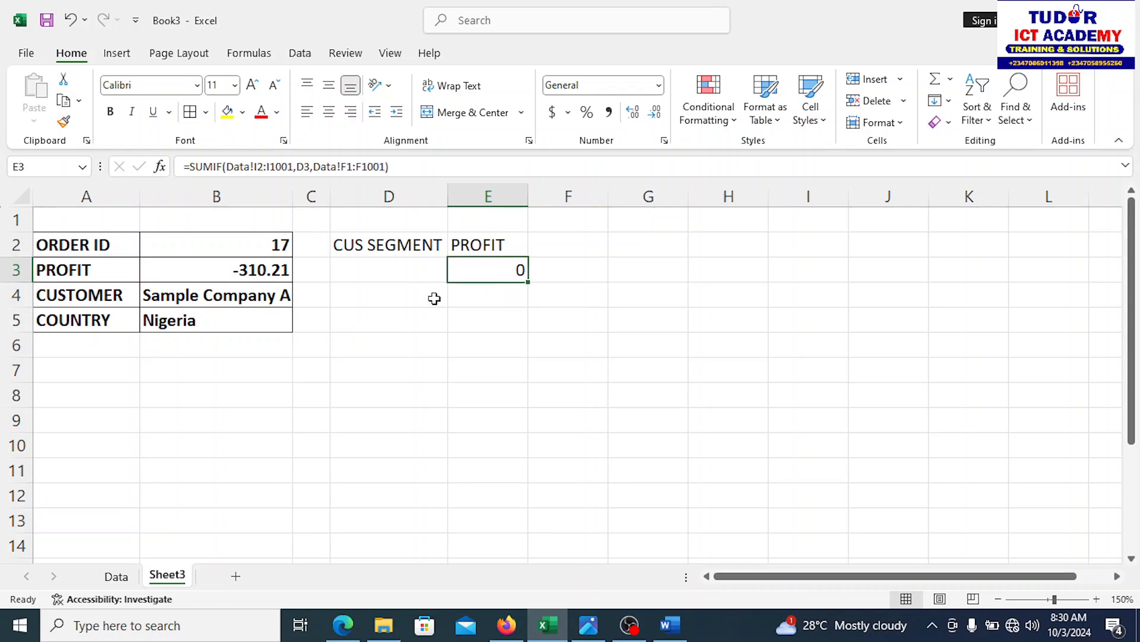
Step: After checking the Data sheet, type Home Office into D3 on Sheet3
click(114, 579)
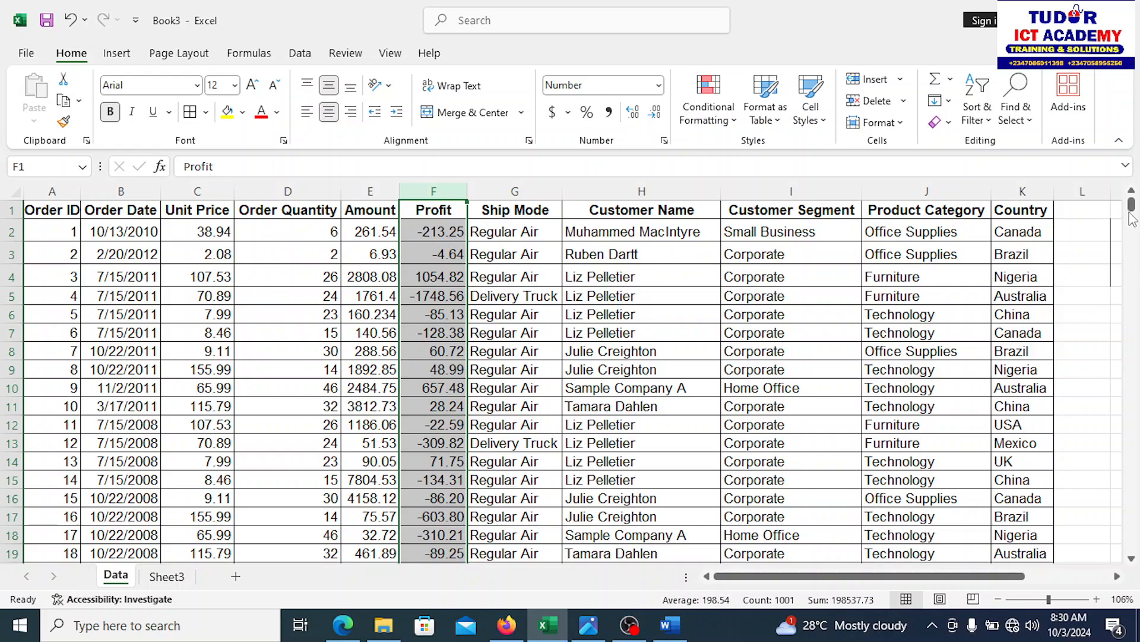
drag(1132, 212, 1132, 223)
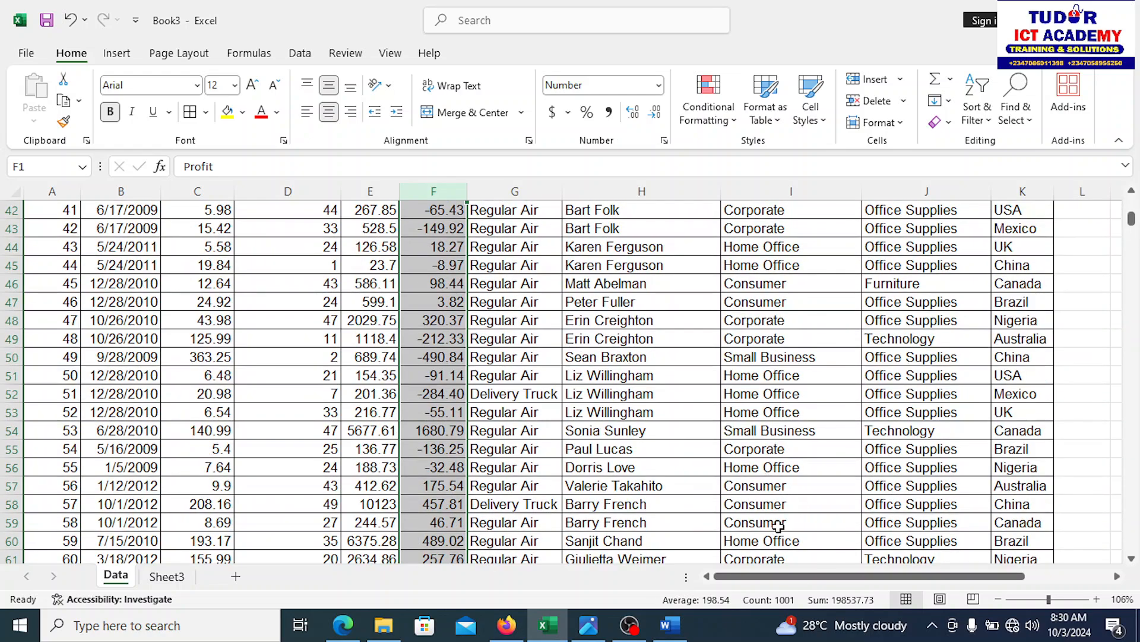
click(168, 576)
click(384, 268)
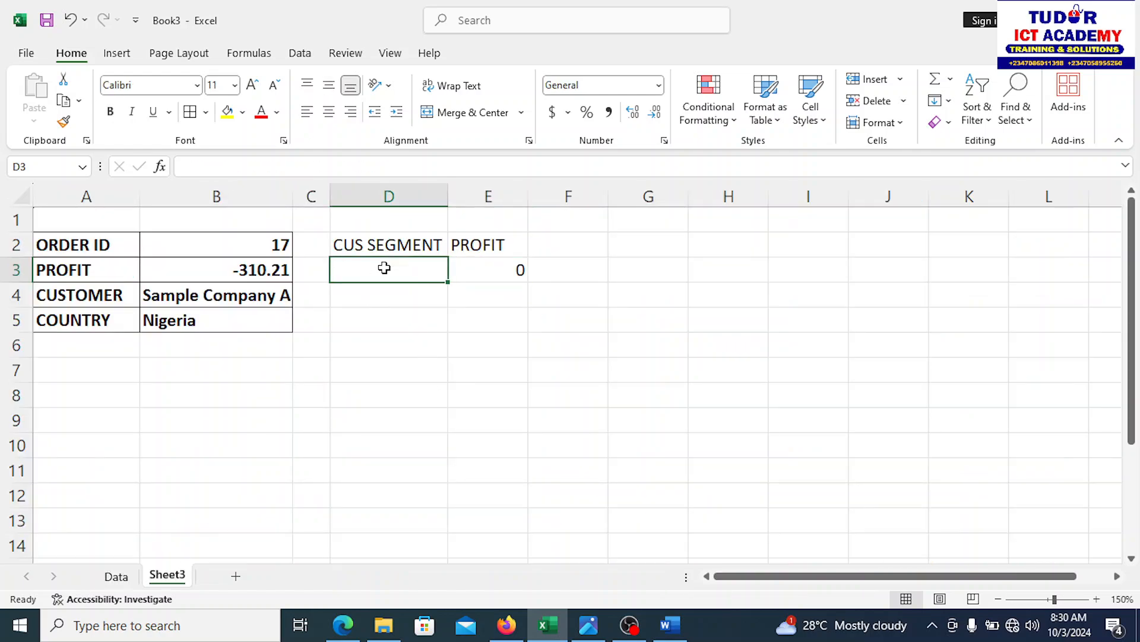
text(H)
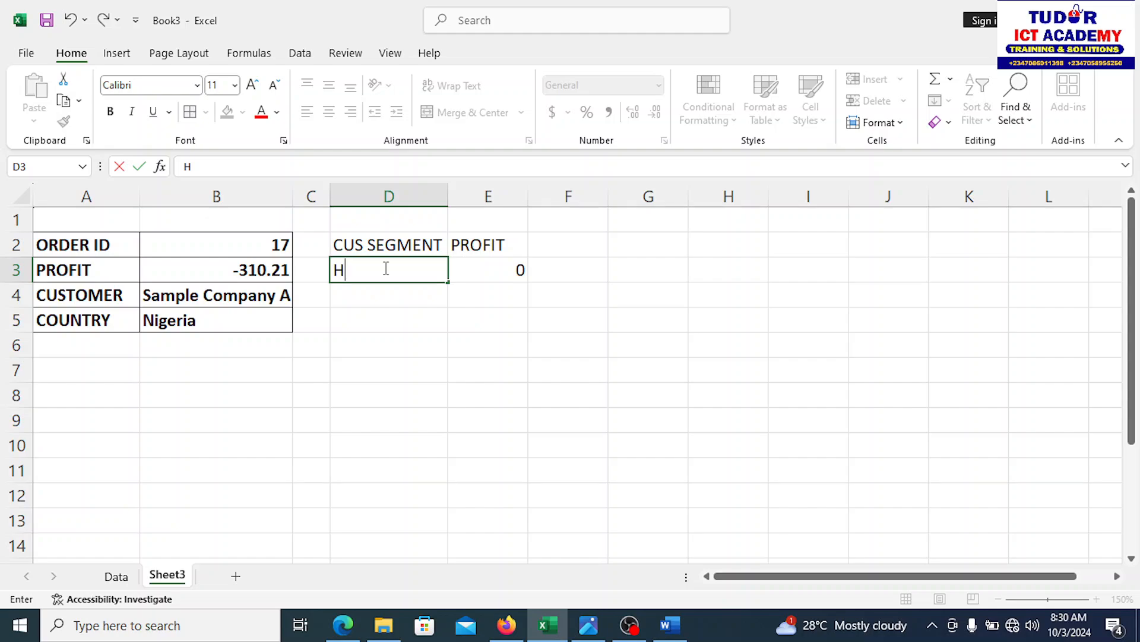
text(ome Off)
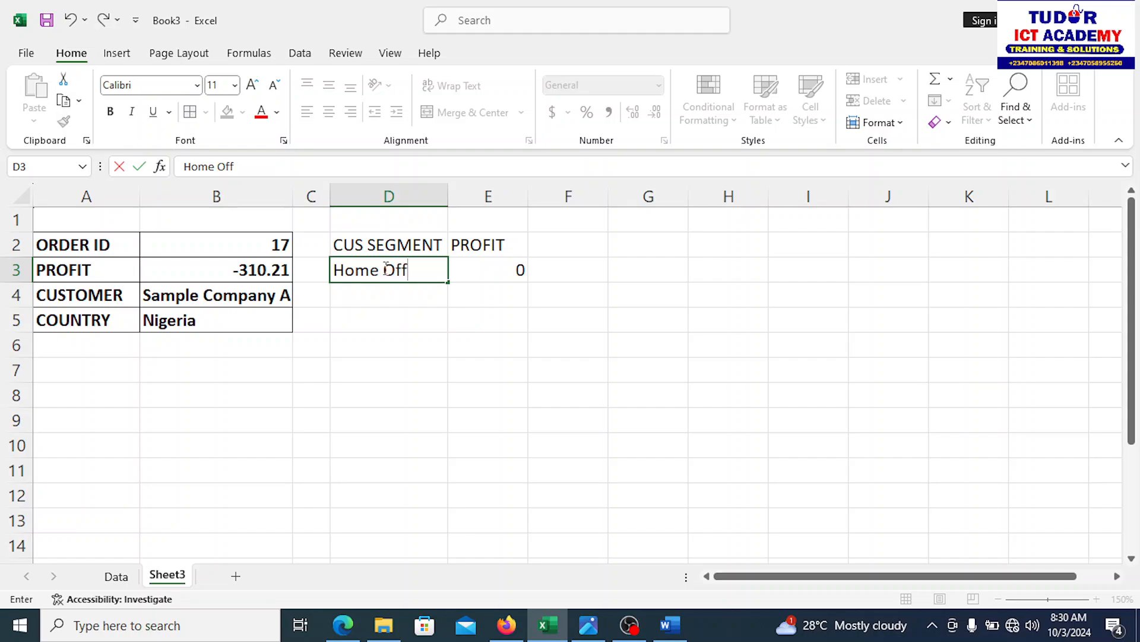
text(ice)
Step: Confirm Home Office and copy the E3 SUMIF formula down through E6
click(414, 300)
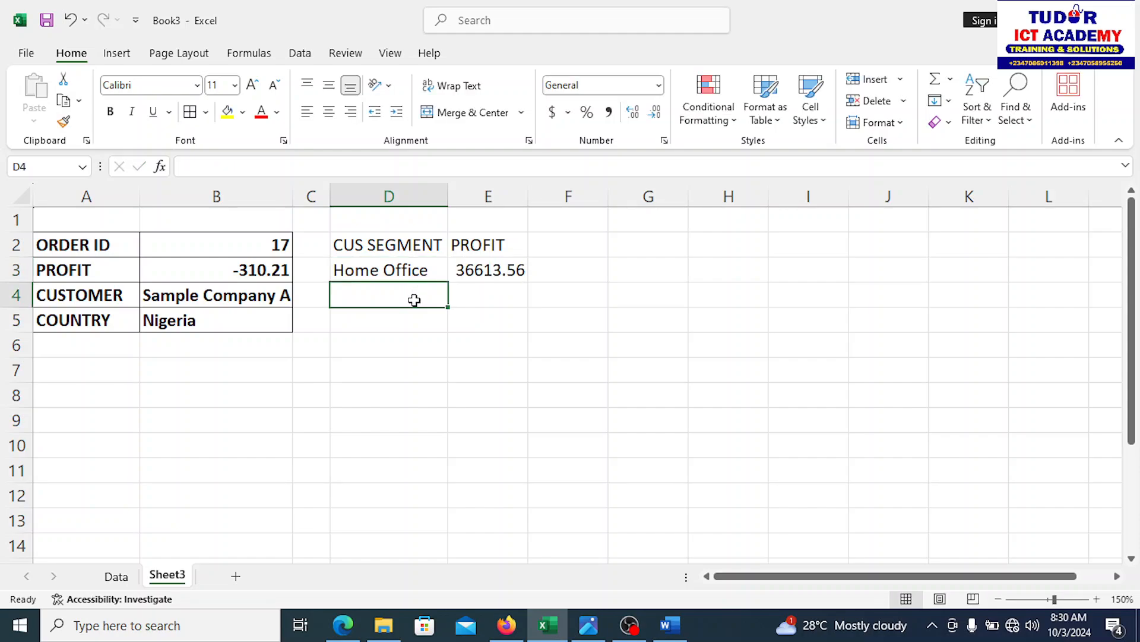
click(515, 270)
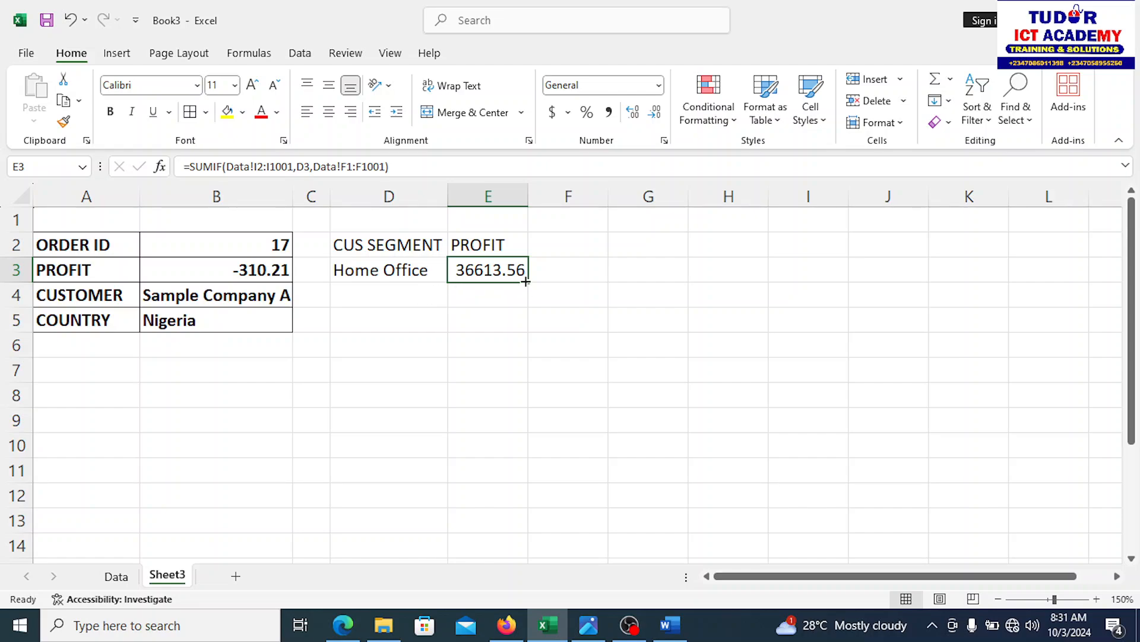
drag(527, 281, 517, 351)
Step: Enter Consumer in D4 and a third segment name in D5
click(408, 292)
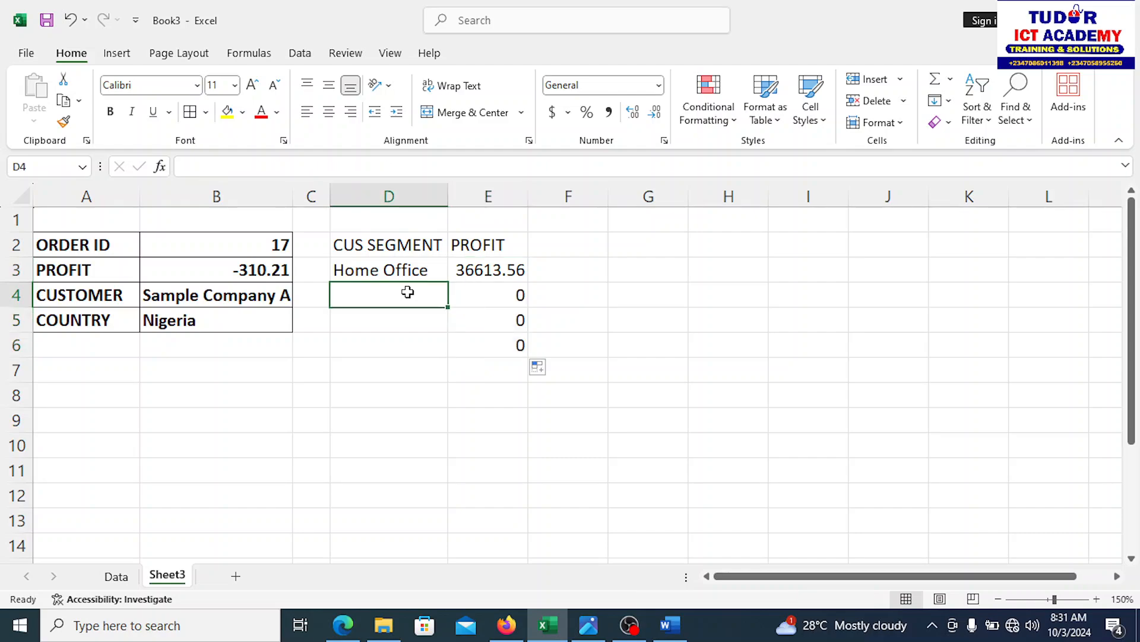
text(Co)
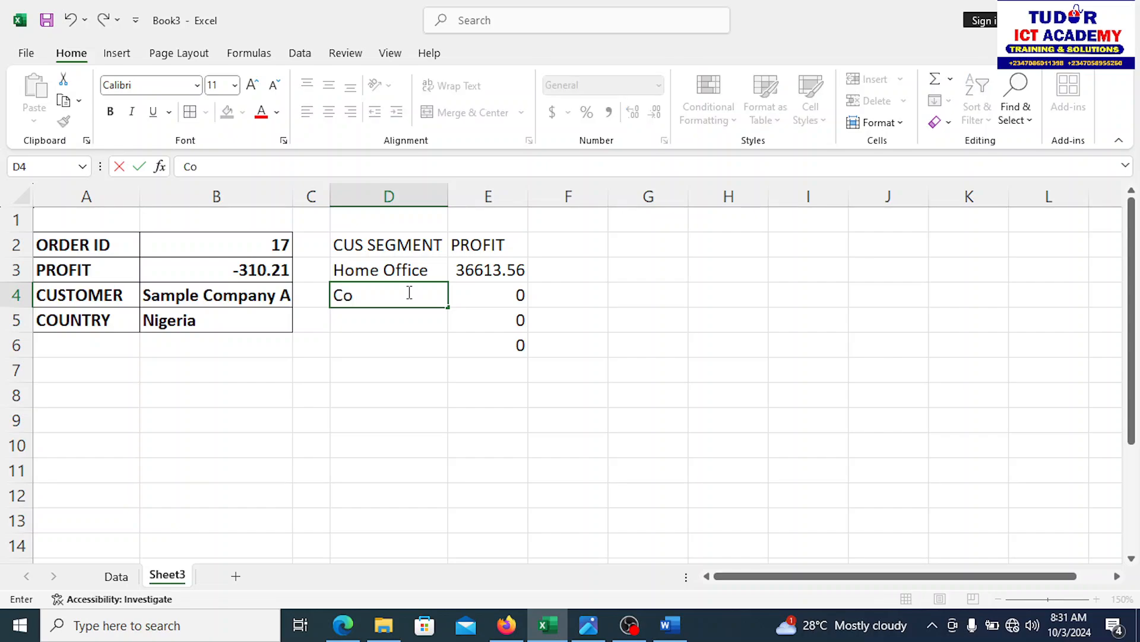
text(nsumer)
key(Return)
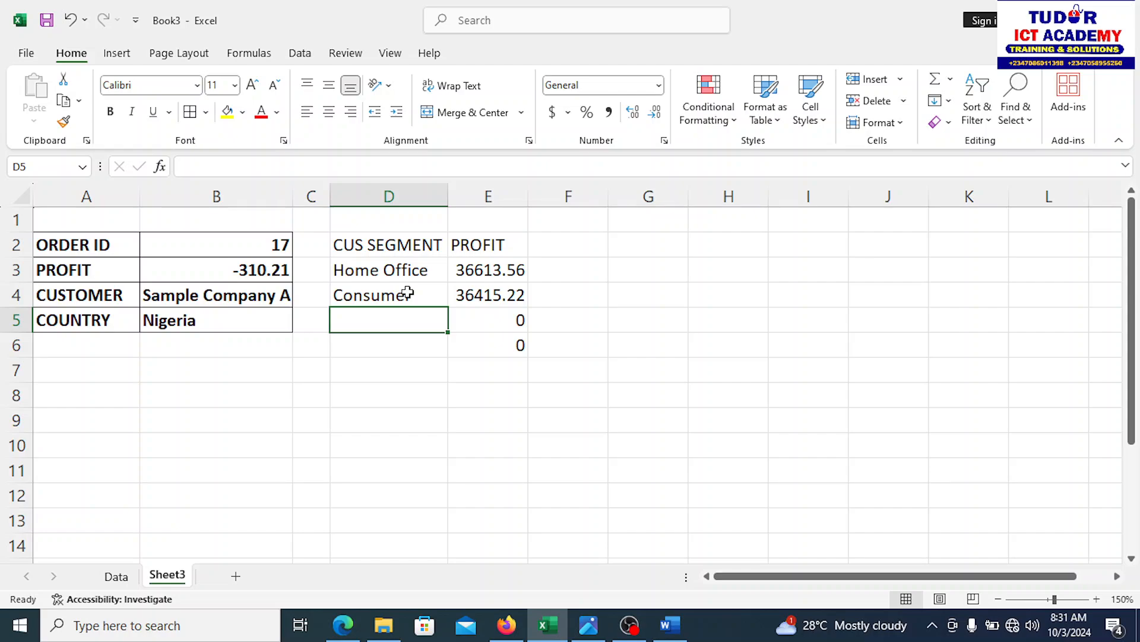
text(C)
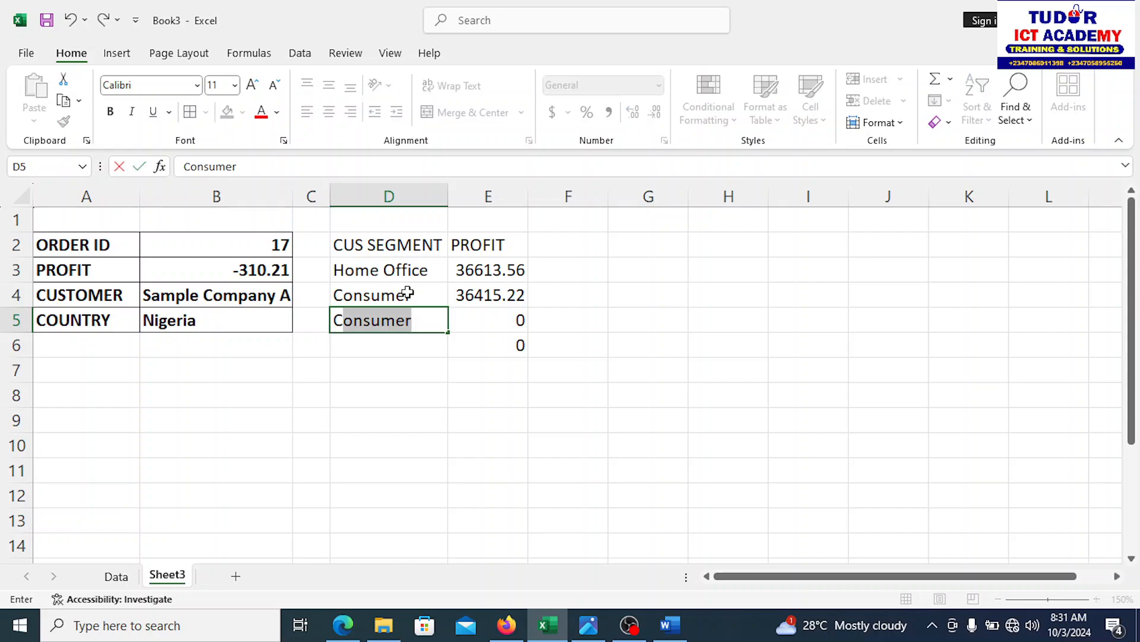
text(oope)
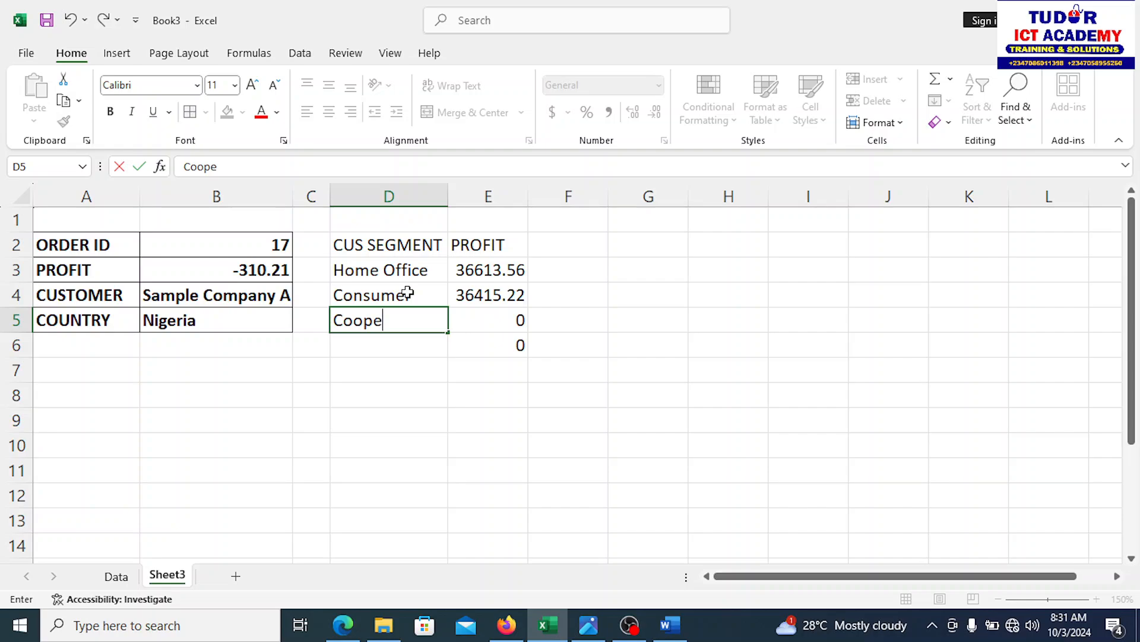
text(rate)
key(Return)
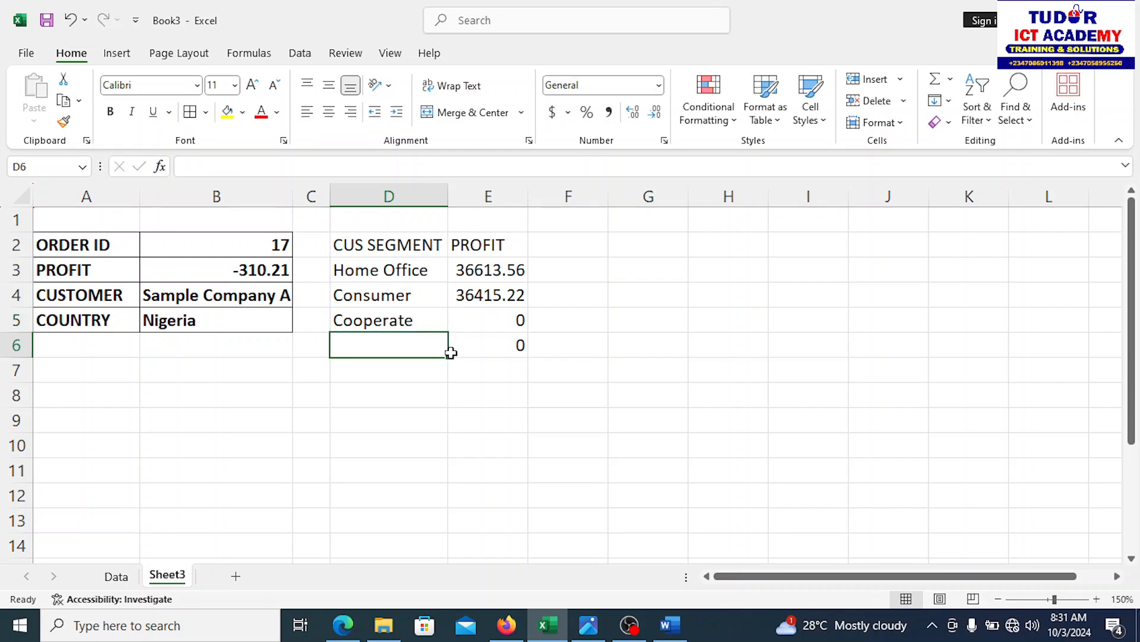
Step: Correct D5 to Corporate after checking the Data sheet, then type Small Business in D6
click(115, 575)
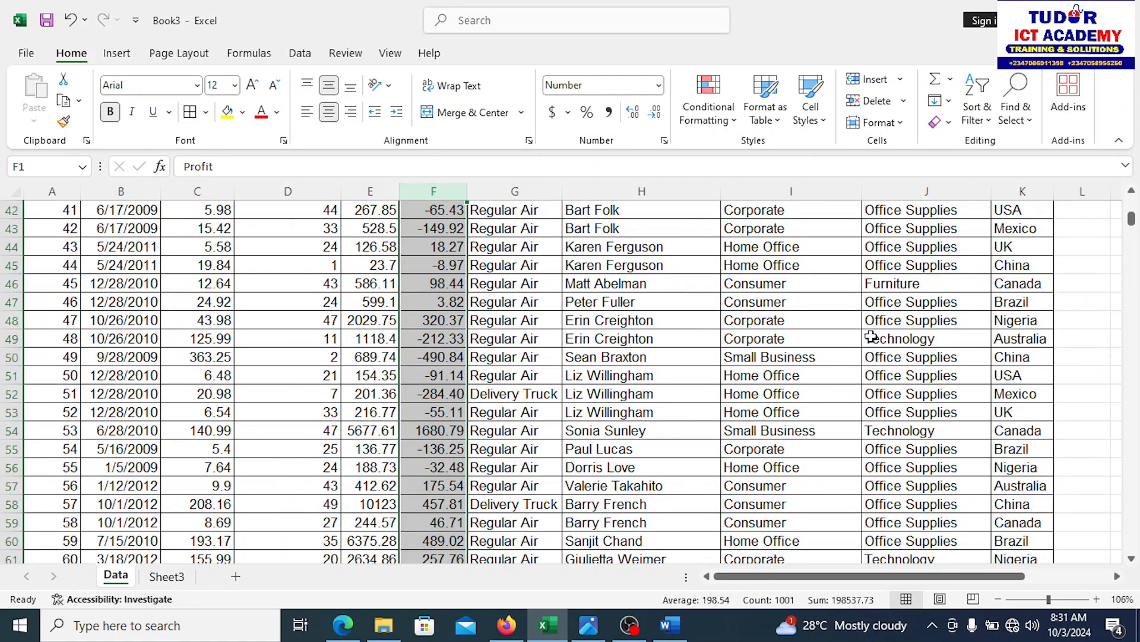
click(768, 297)
click(757, 210)
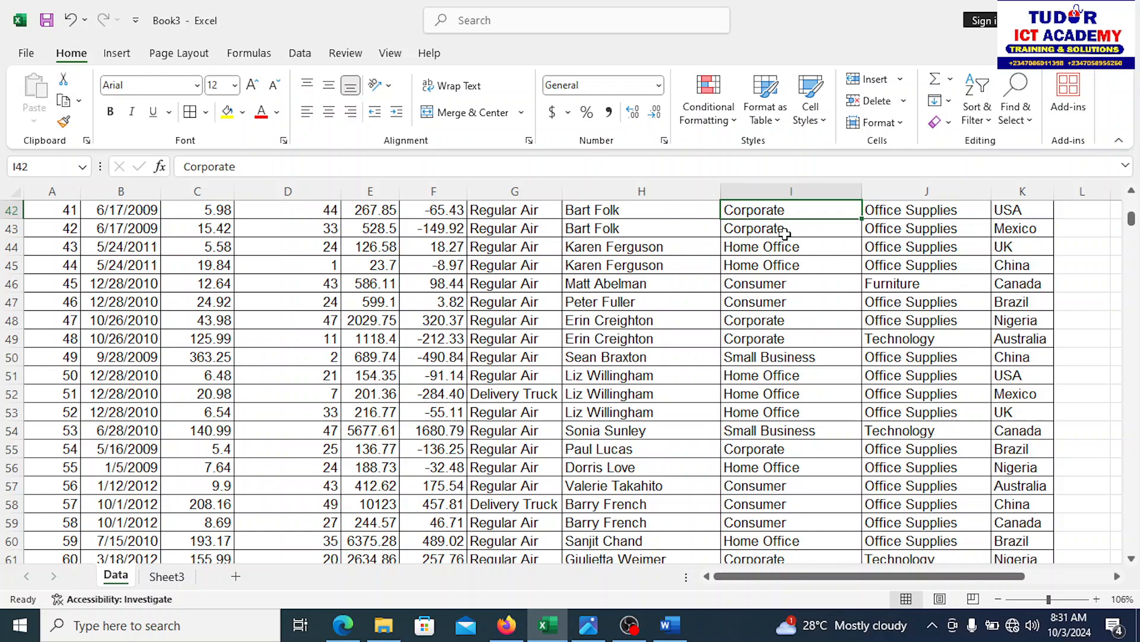
click(165, 578)
click(363, 322)
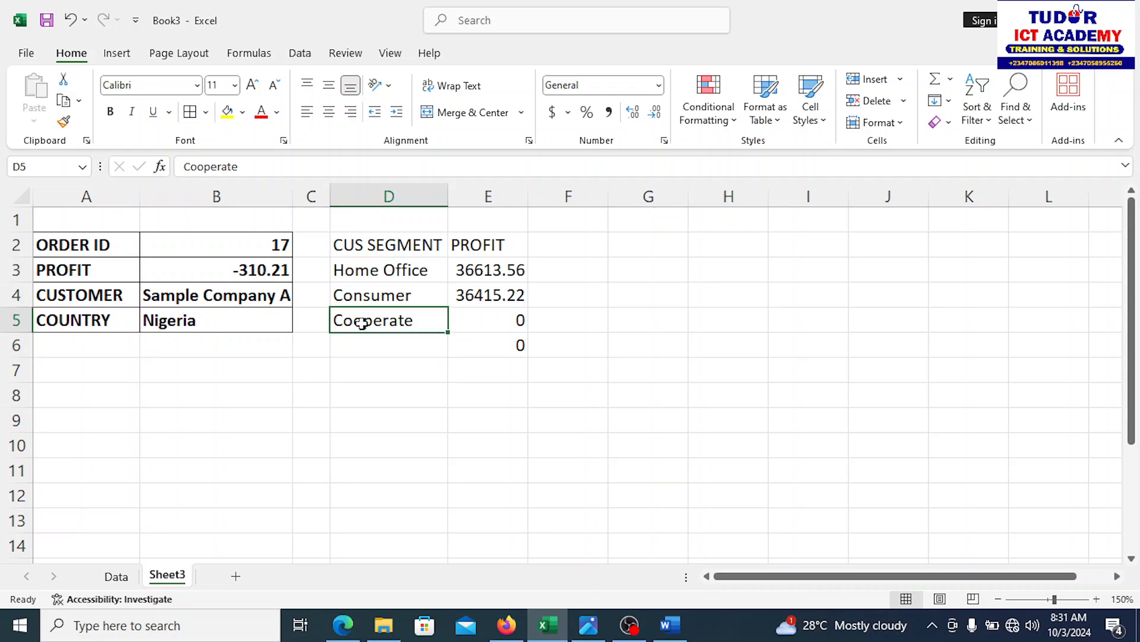
double_click(362, 322)
key(BackSpace)
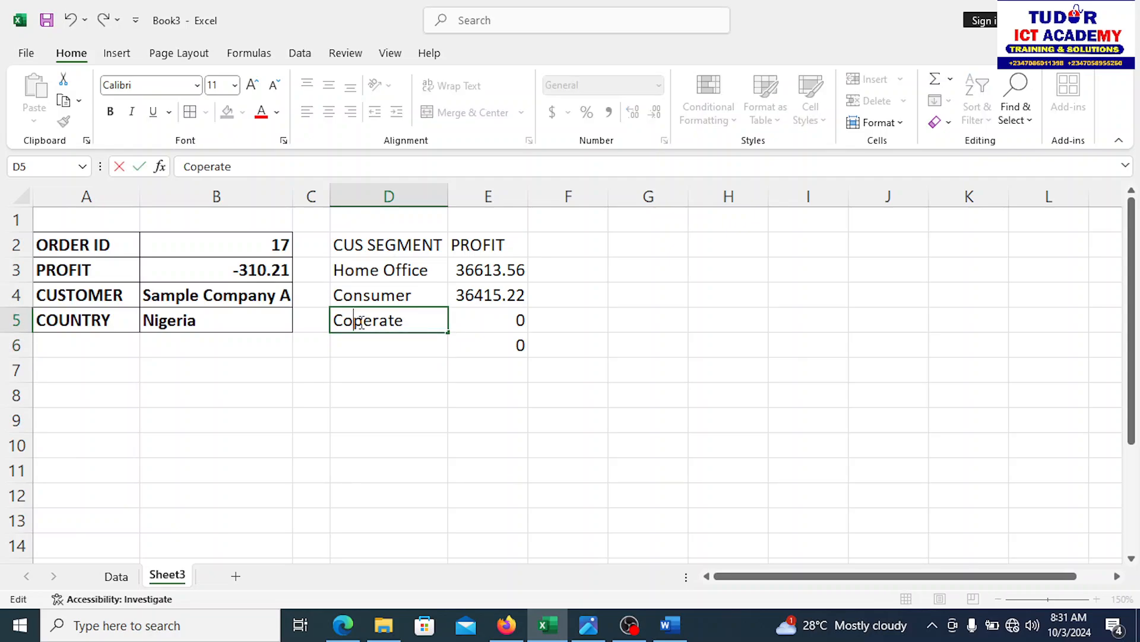
text(r)
key(Return)
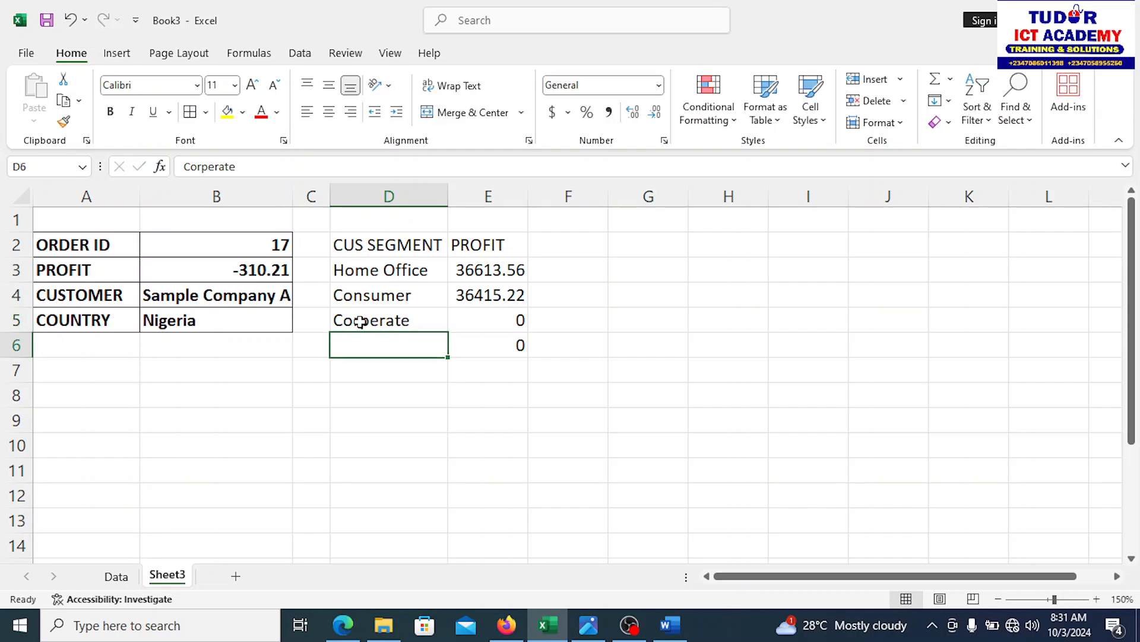
double_click(376, 322)
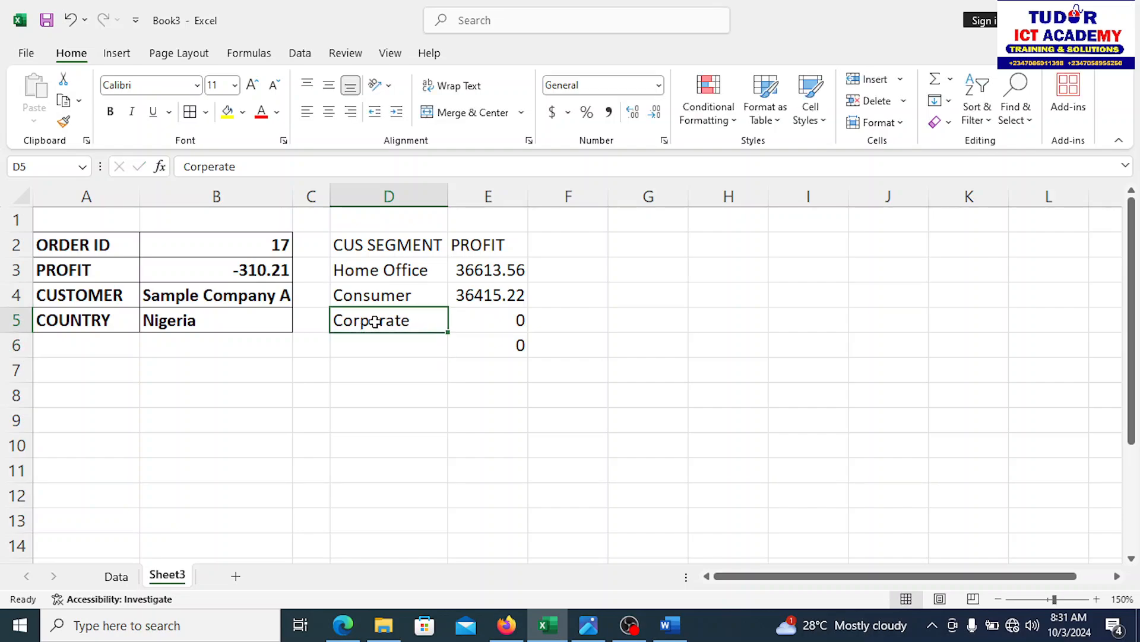
key(BackSpace)
text(o)
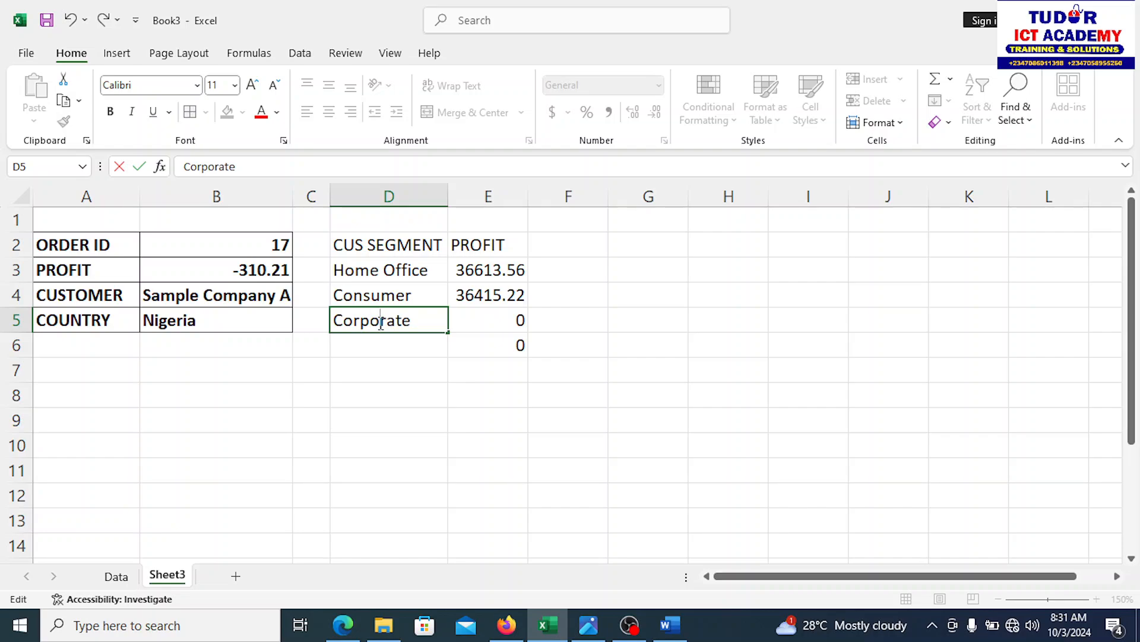
key(Return)
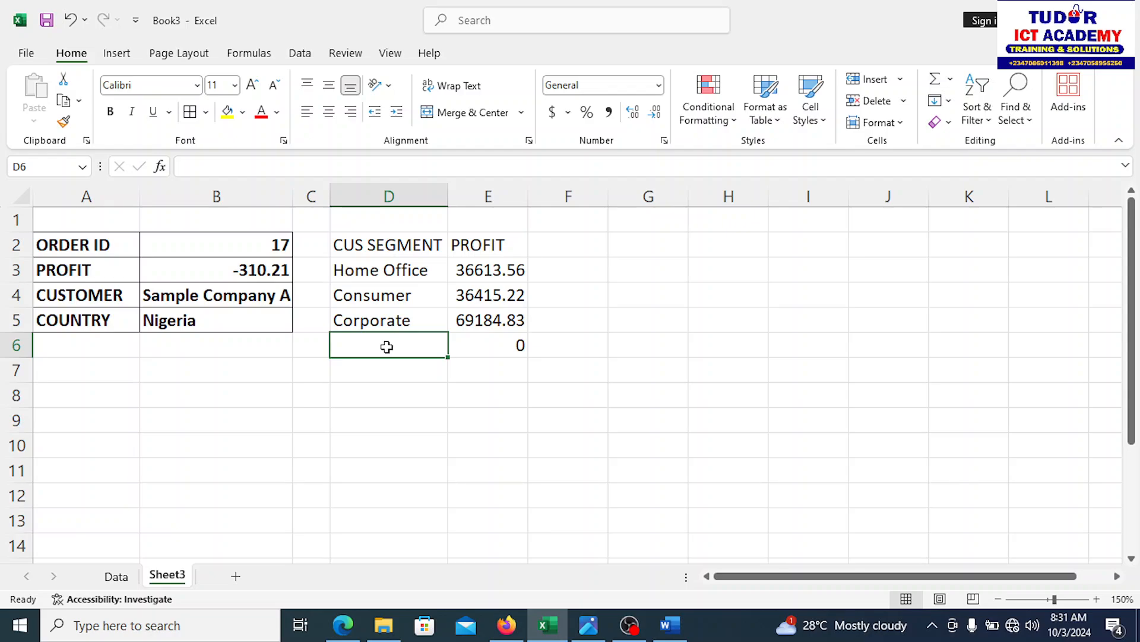
text(Sma)
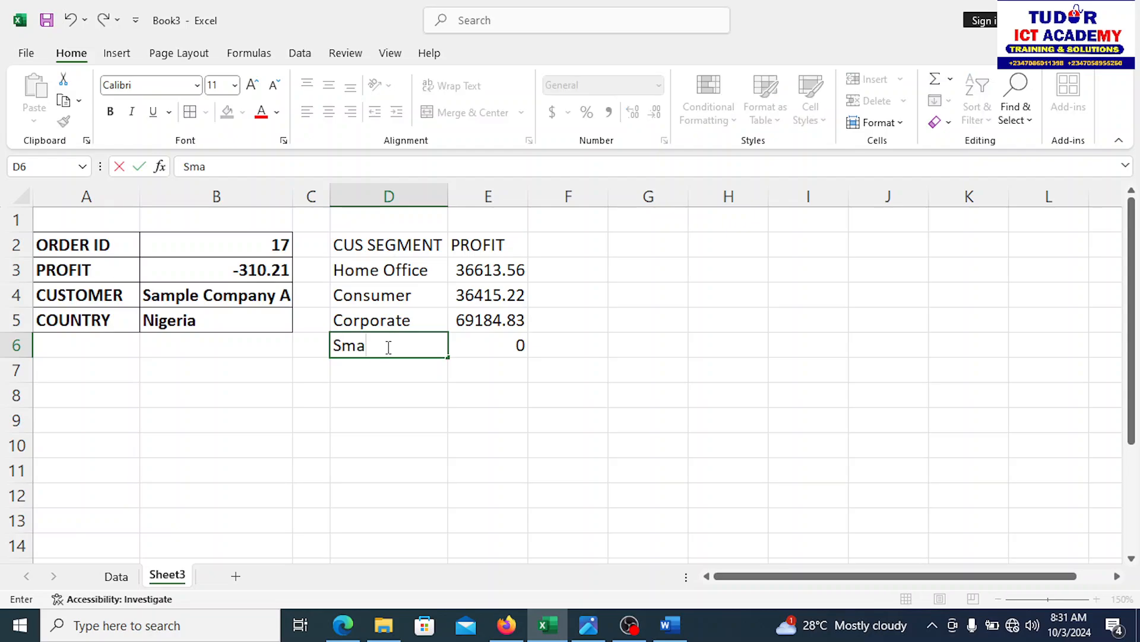
text(ll Busins)
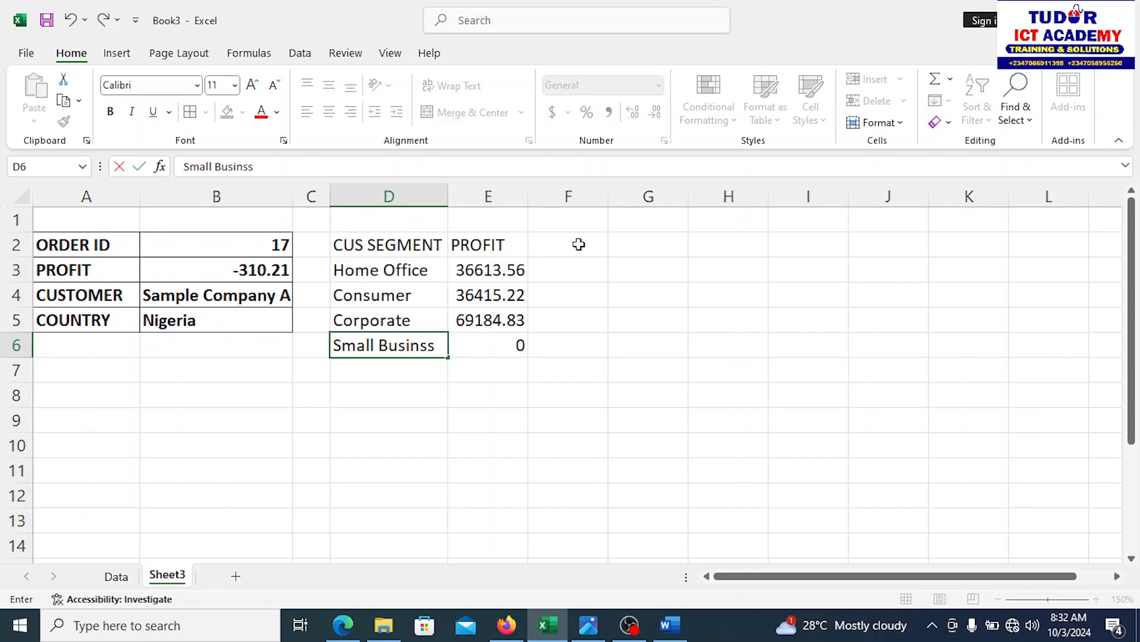
text(s)
Step: Confirm Small Business in D6, widen column E, and bold the D2:E2 headers
click(671, 346)
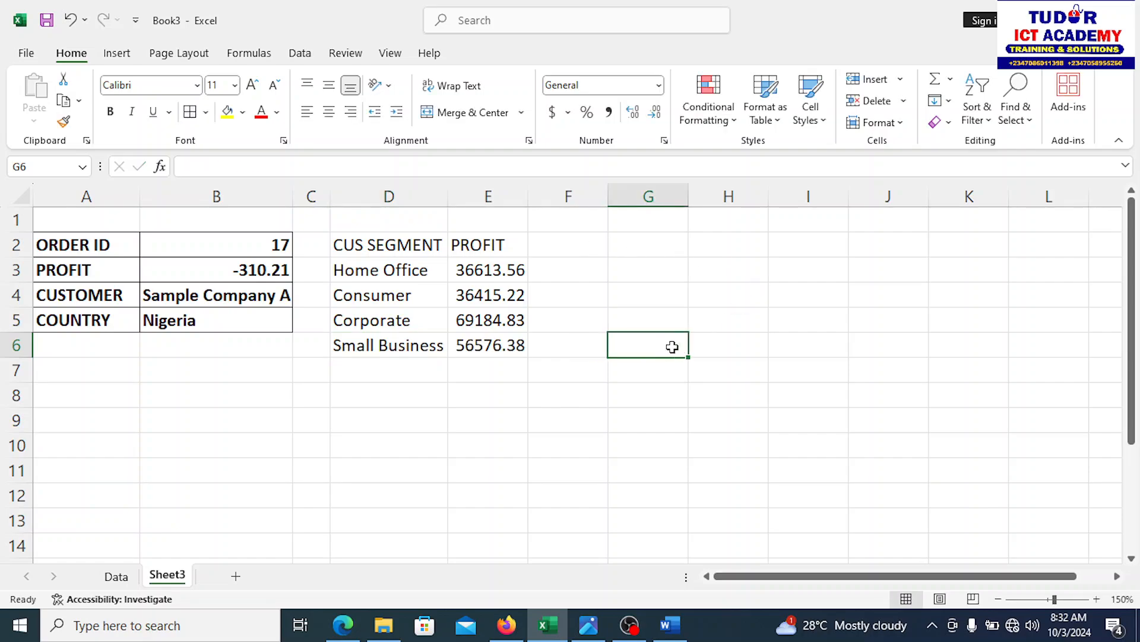
drag(528, 183, 554, 184)
drag(385, 247, 499, 238)
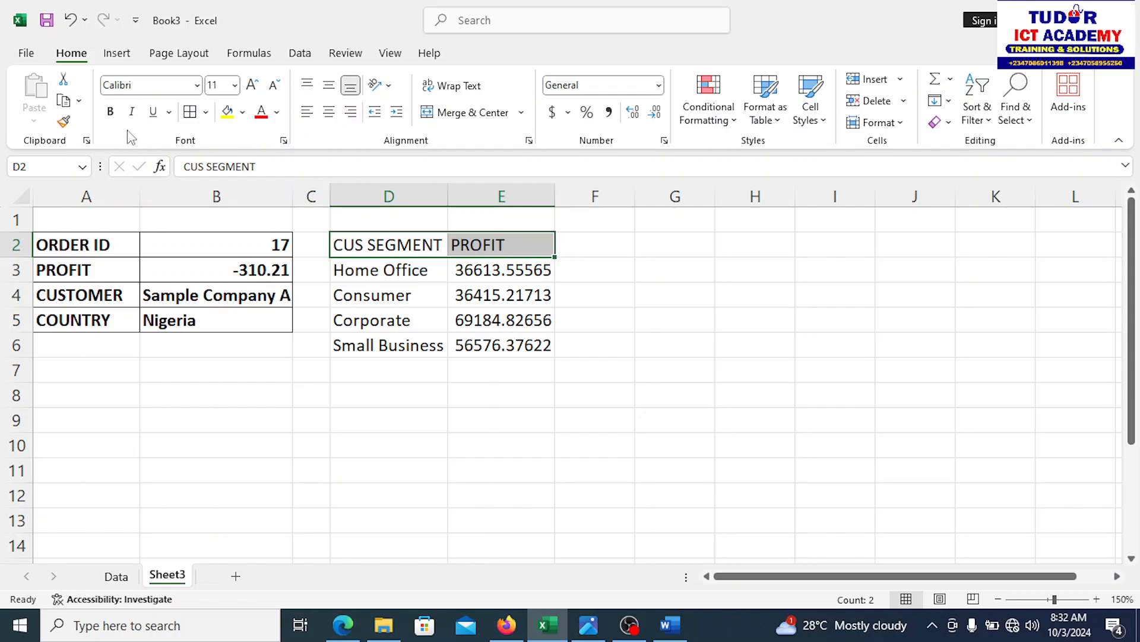
click(112, 113)
Step: Apply All Borders to the D2:E6 table
click(374, 412)
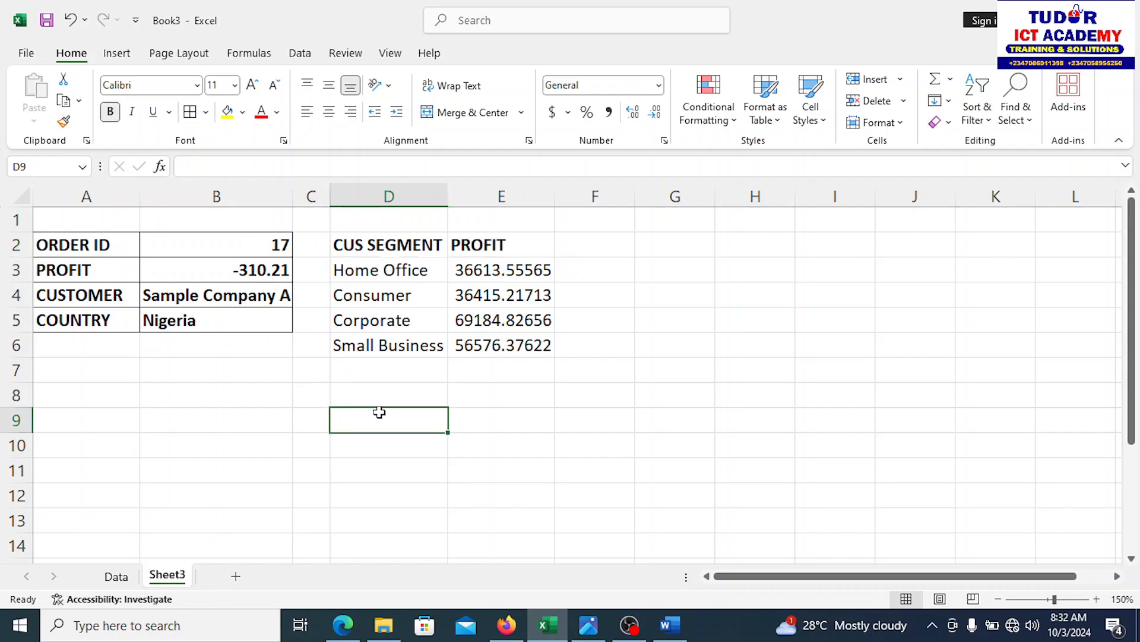
drag(347, 244, 514, 346)
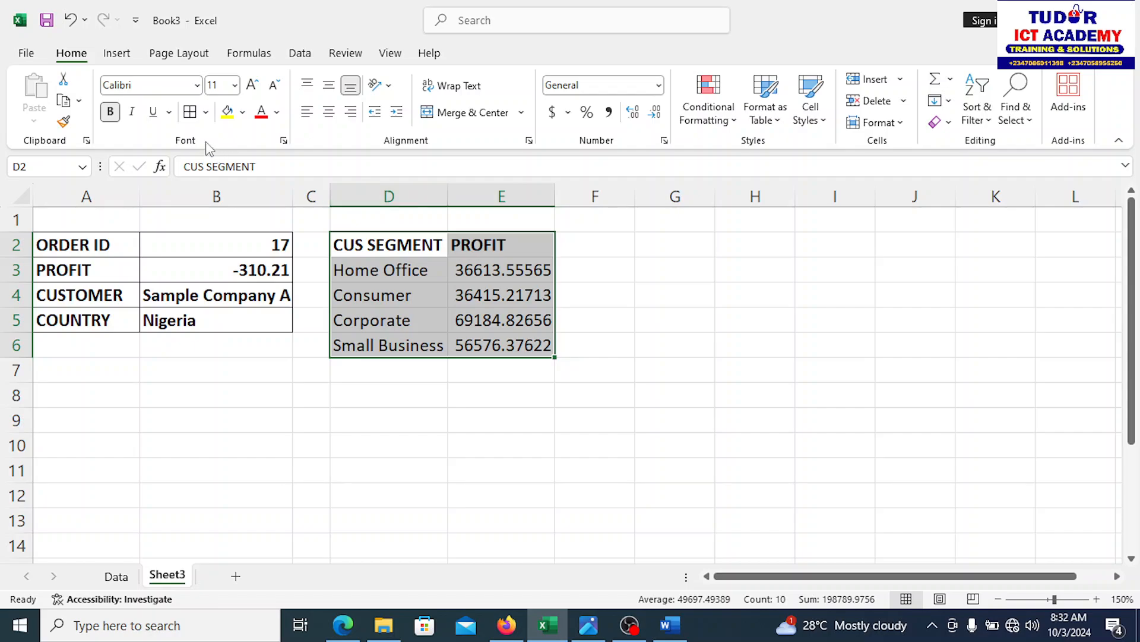
click(189, 114)
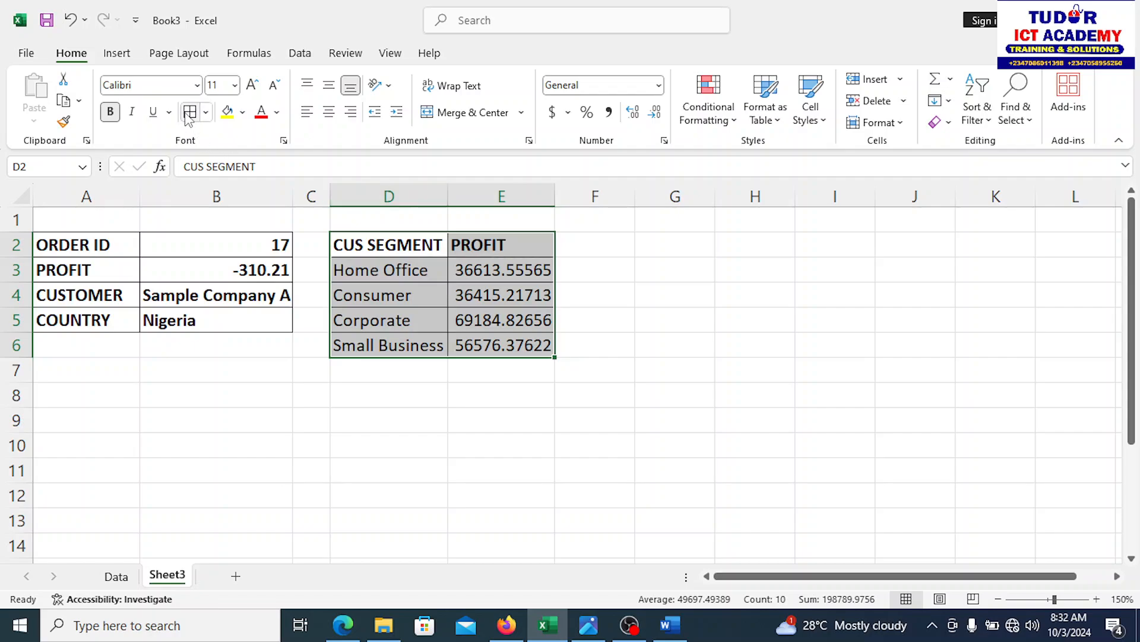
click(351, 409)
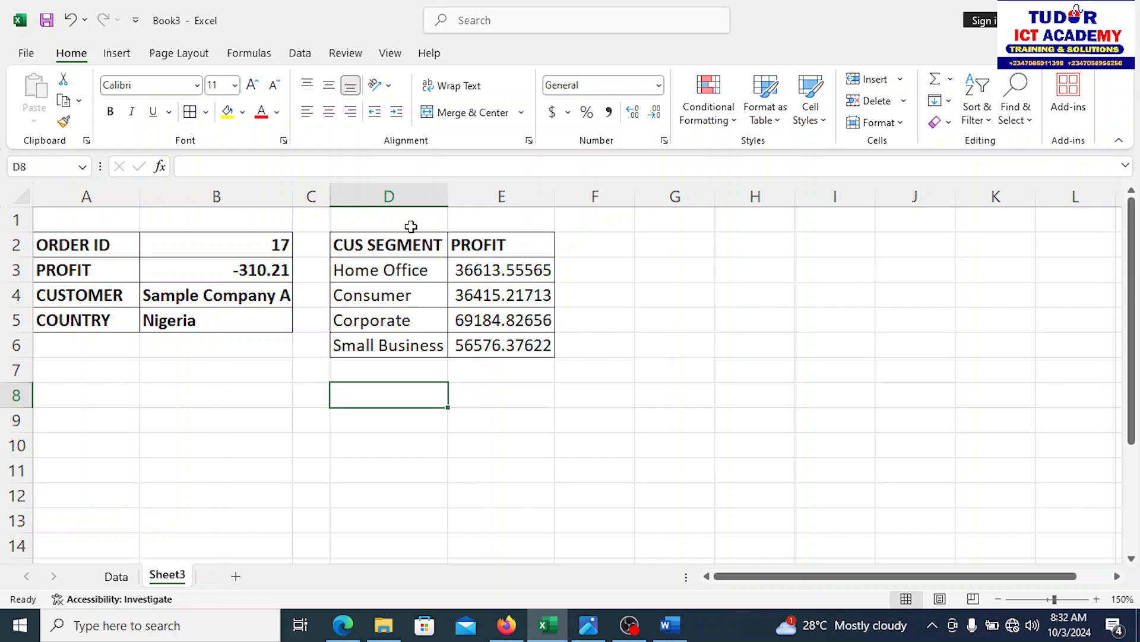
Step: Round the E3:E6 profits to whole numbers, narrow column E, and select D2:E6
drag(492, 266, 489, 344)
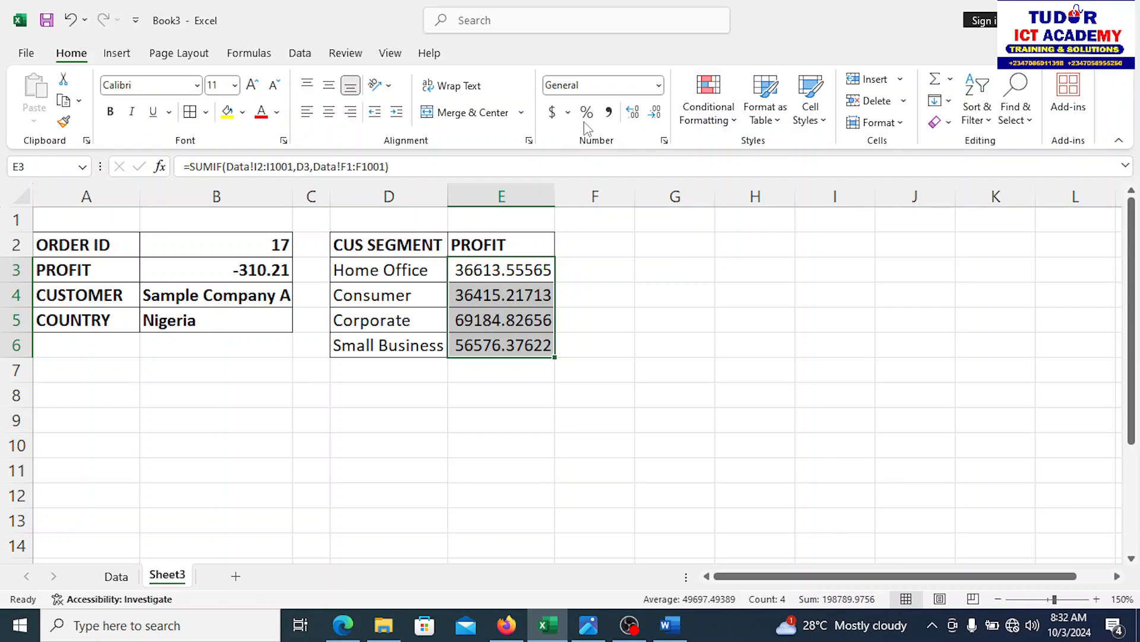
click(637, 119)
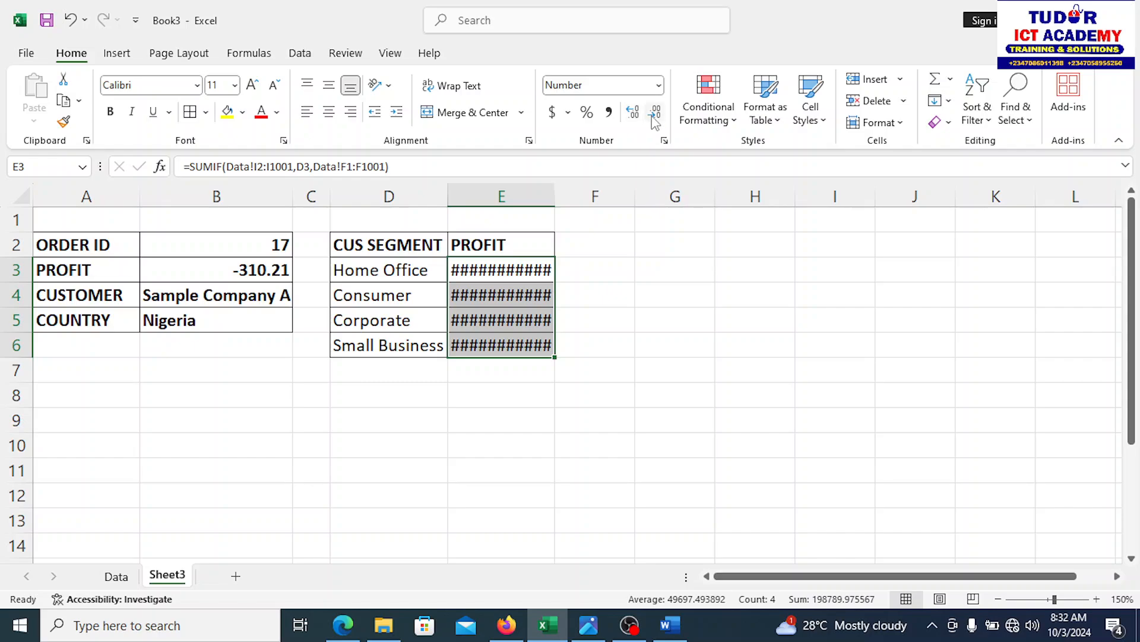
click(656, 114)
click(656, 114)
click(655, 114)
click(655, 114)
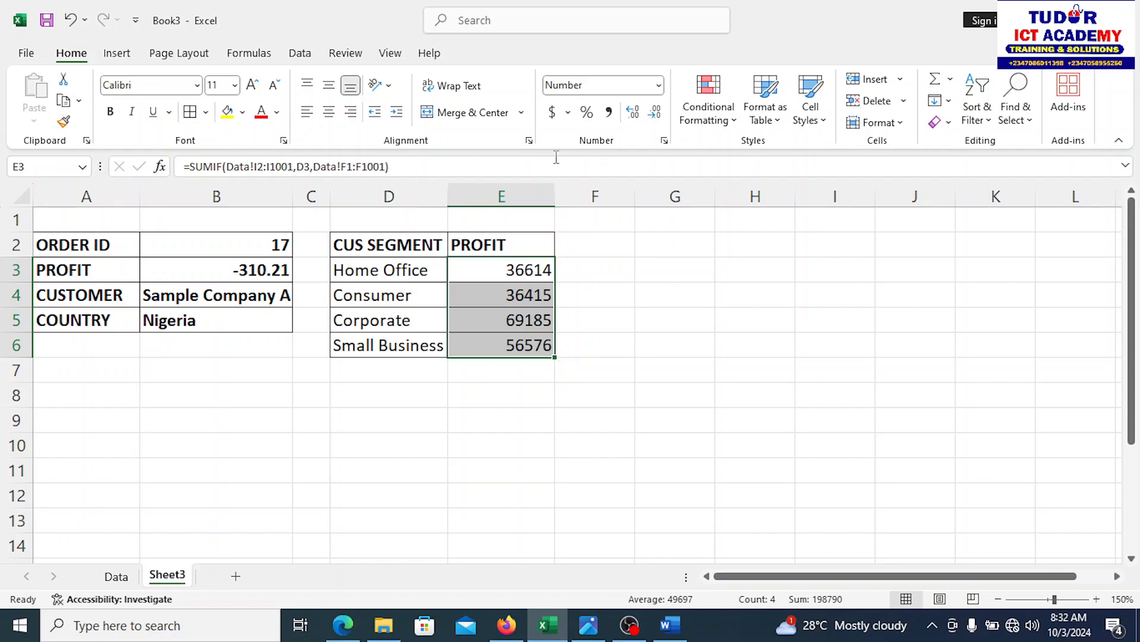
drag(557, 199, 512, 198)
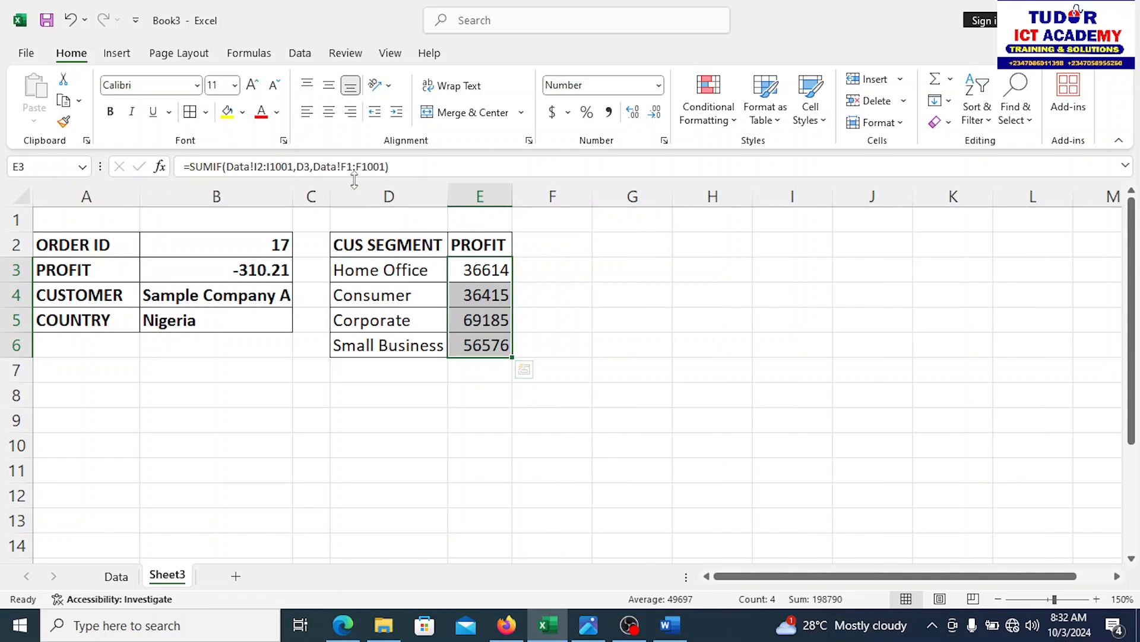
click(485, 396)
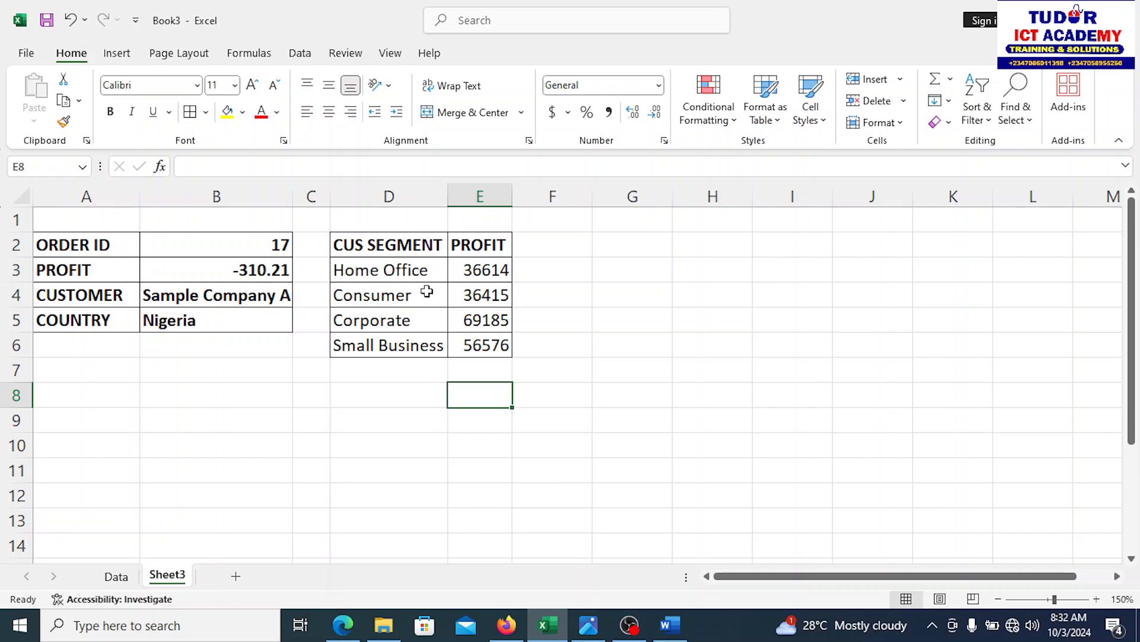
click(363, 246)
drag(478, 311, 479, 346)
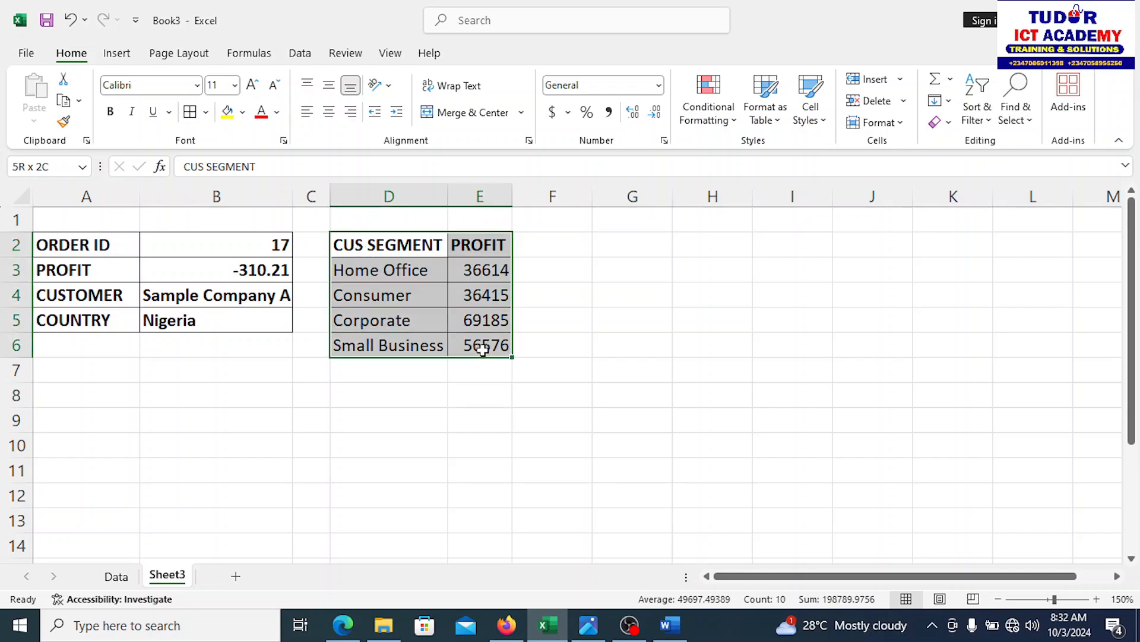
Step: Insert a Line chart of the segment profits from Recommended Charts > All Charts
click(118, 55)
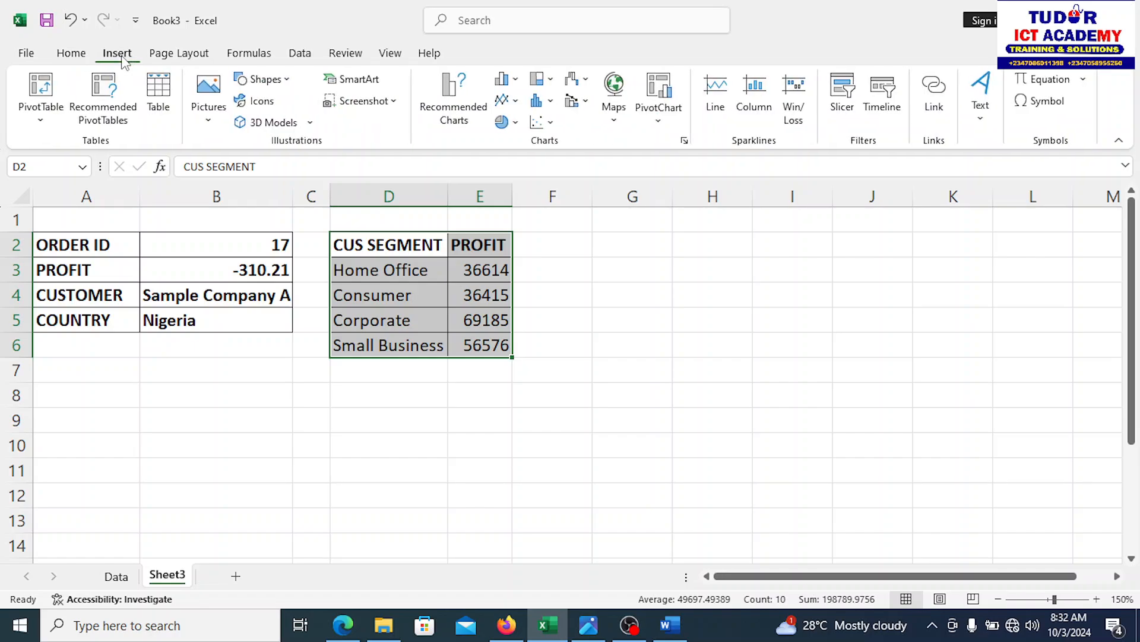
click(509, 79)
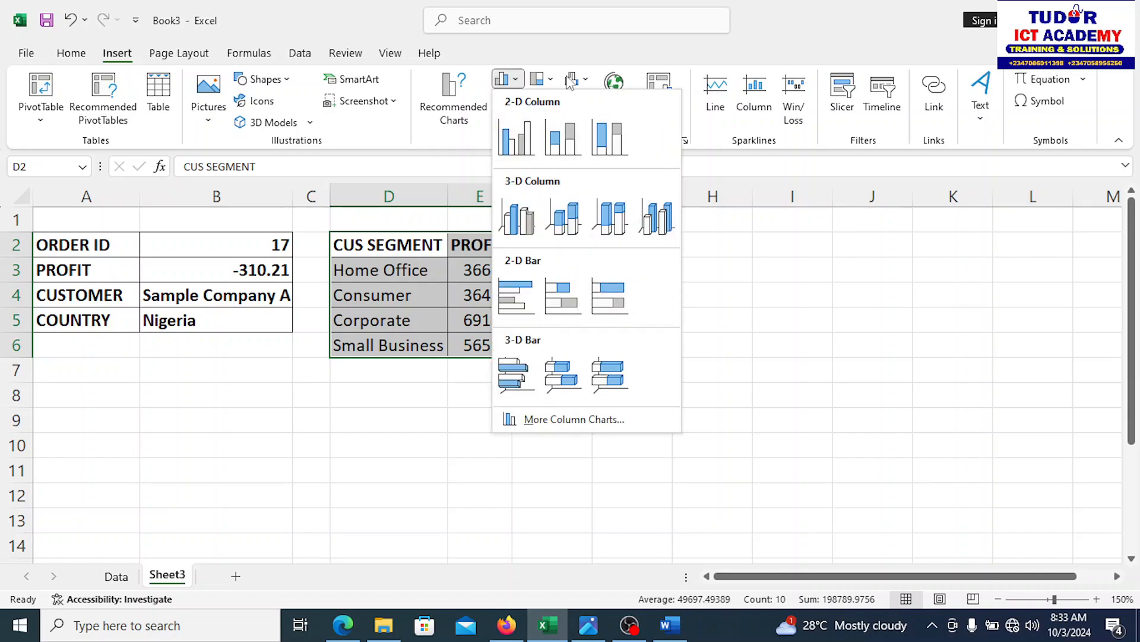
click(464, 97)
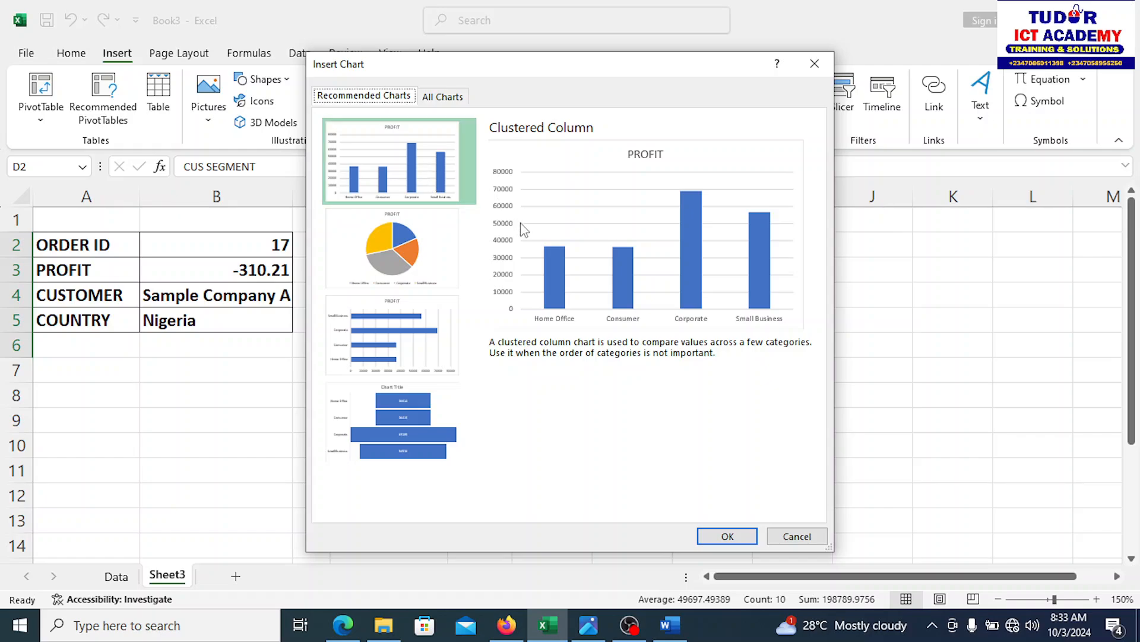
click(442, 97)
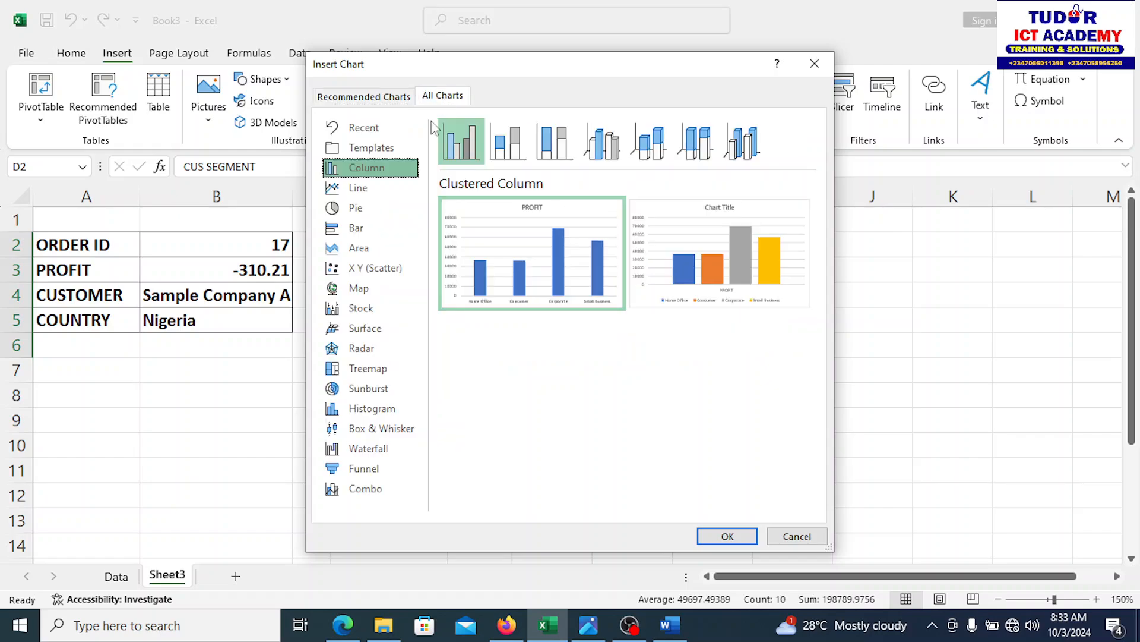
click(352, 189)
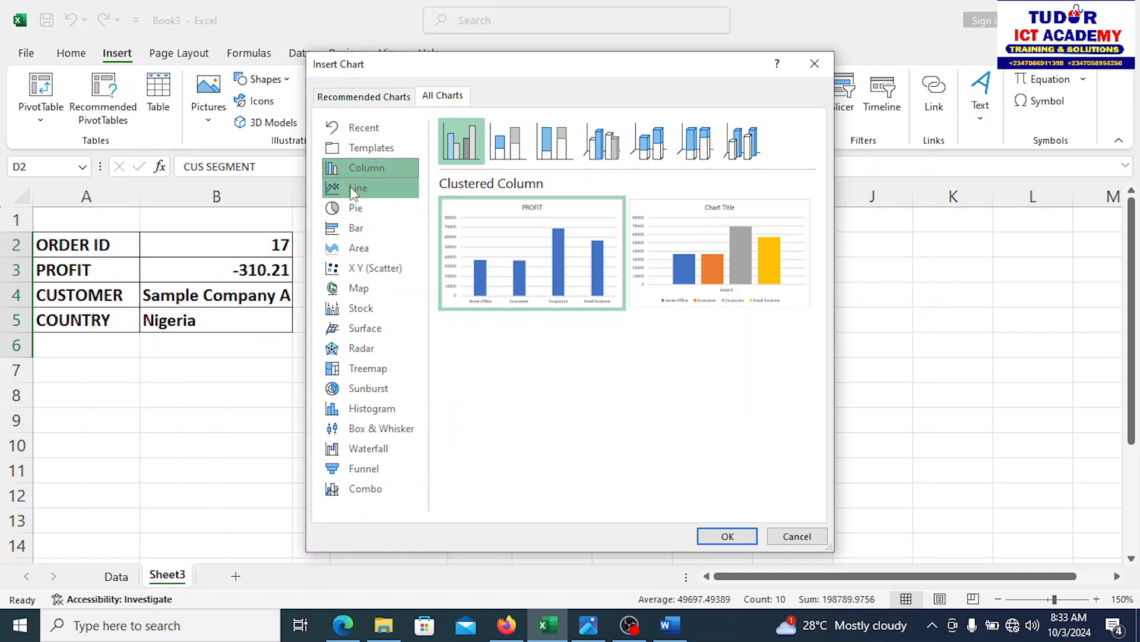
mouse_move(543, 272)
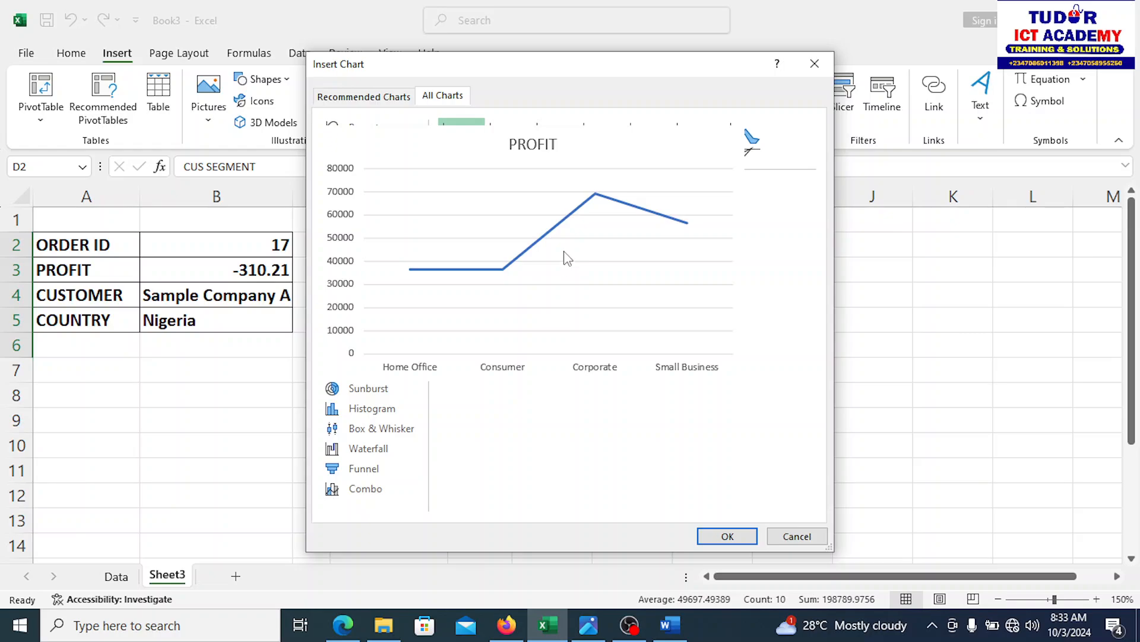
click(727, 536)
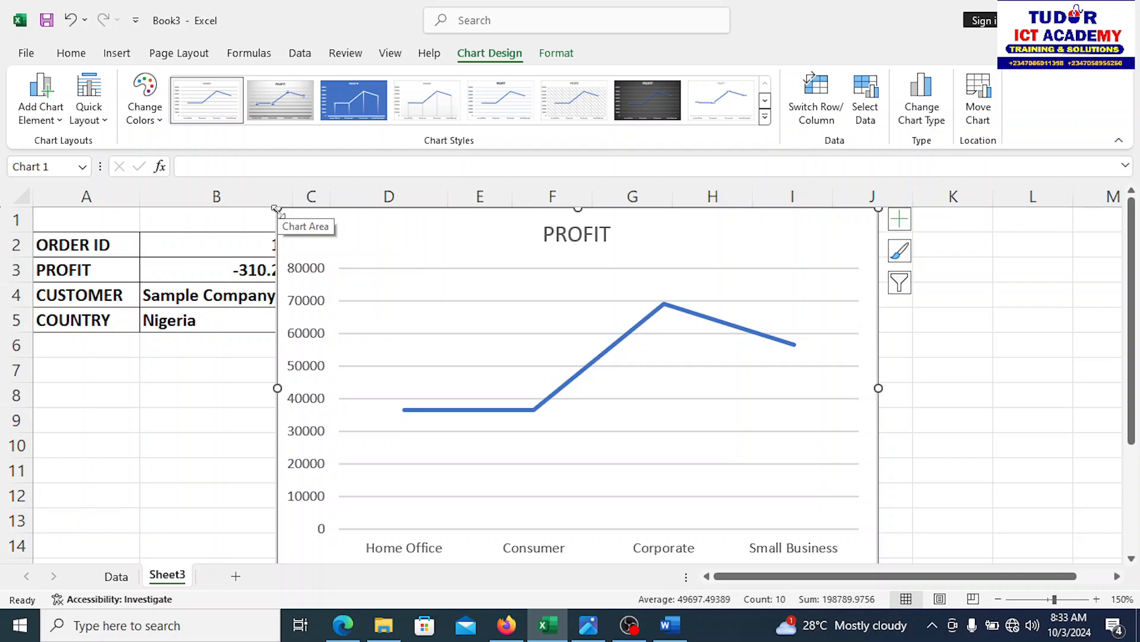
Step: Resize the PROFIT chart and move it below the tables, starting at row 7
drag(276, 209, 422, 331)
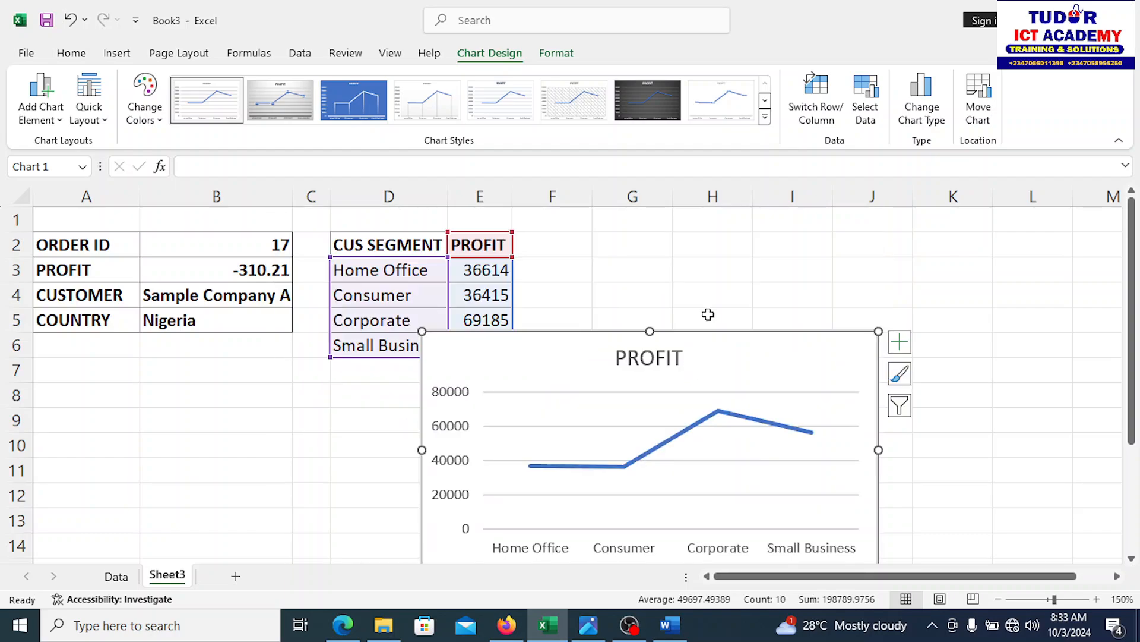
drag(707, 334, 345, 334)
drag(517, 332, 337, 349)
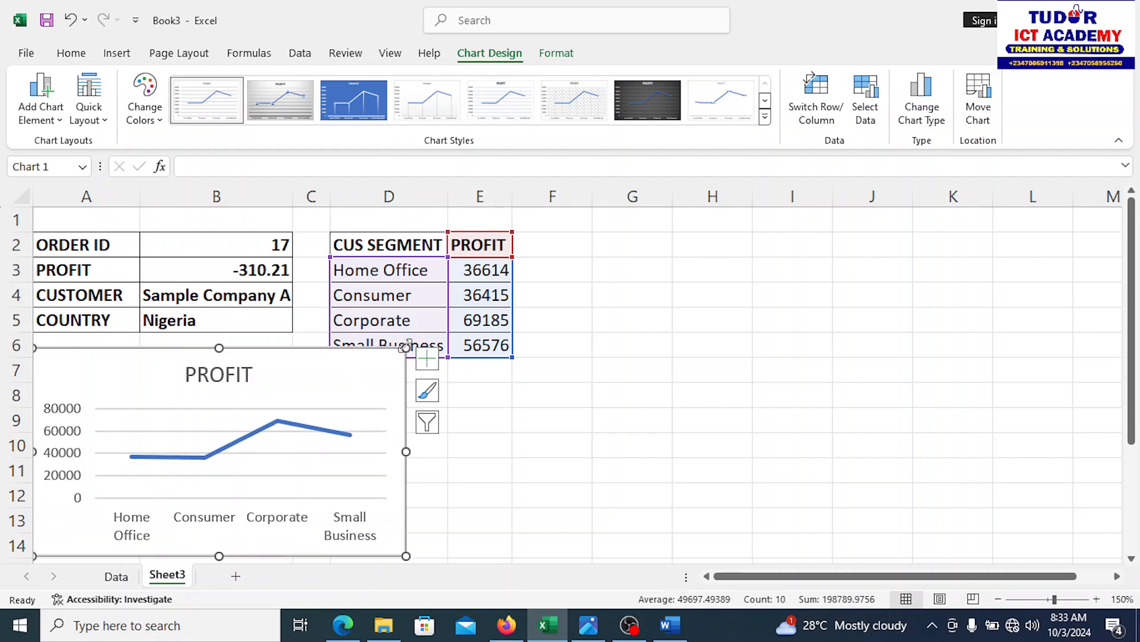
drag(406, 348, 405, 373)
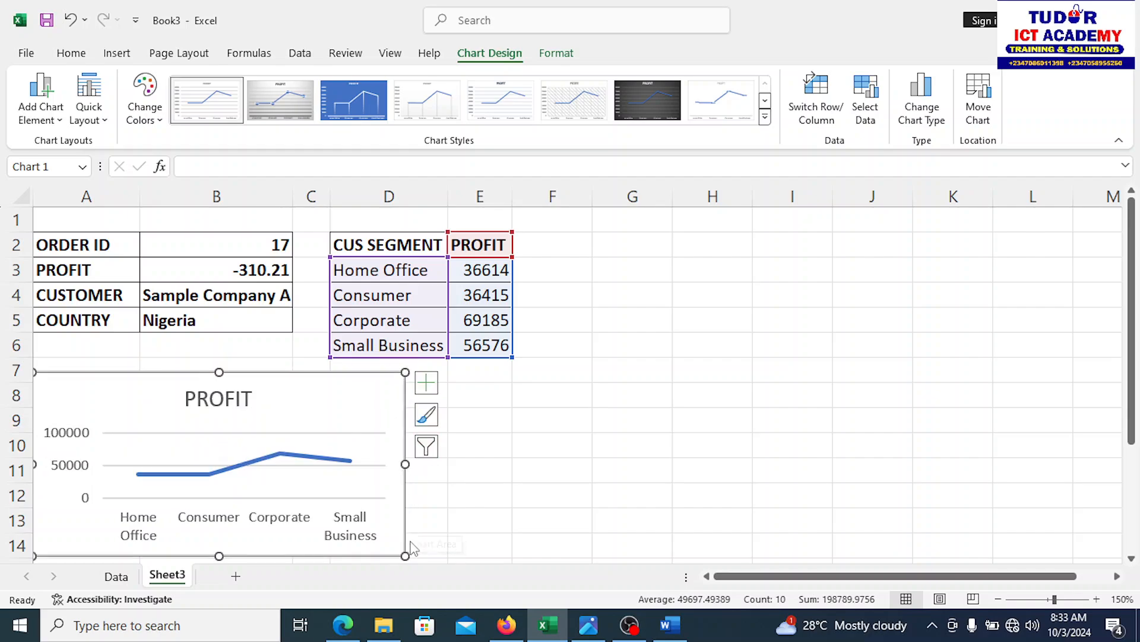
drag(404, 555, 417, 517)
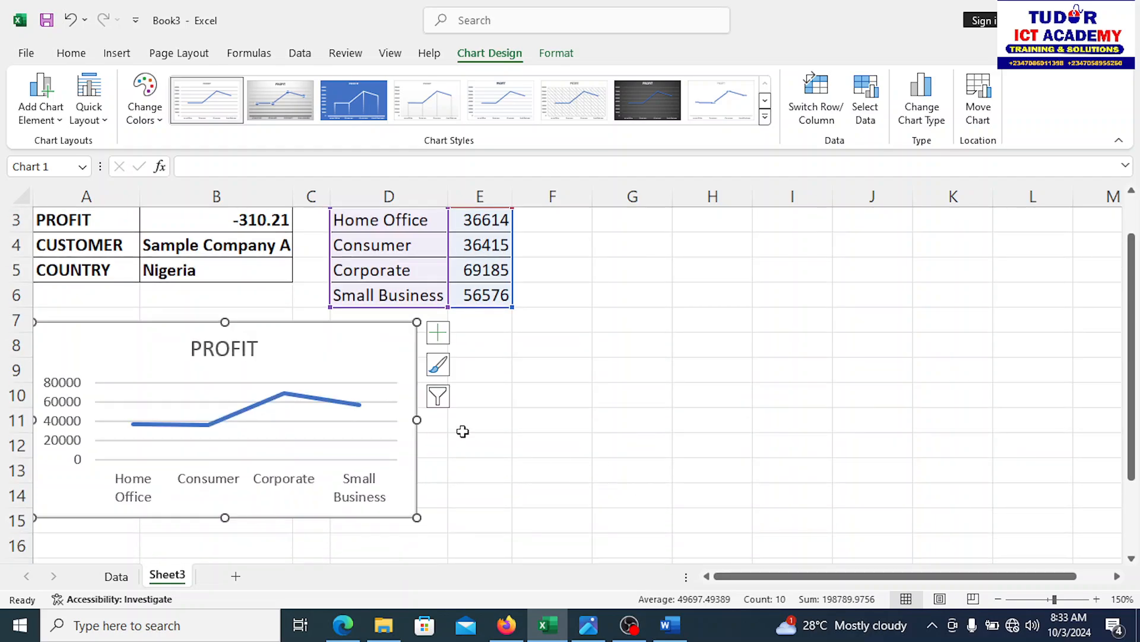
Step: Apply the third, blue filled chart style and widen the chart so labels fit
click(363, 114)
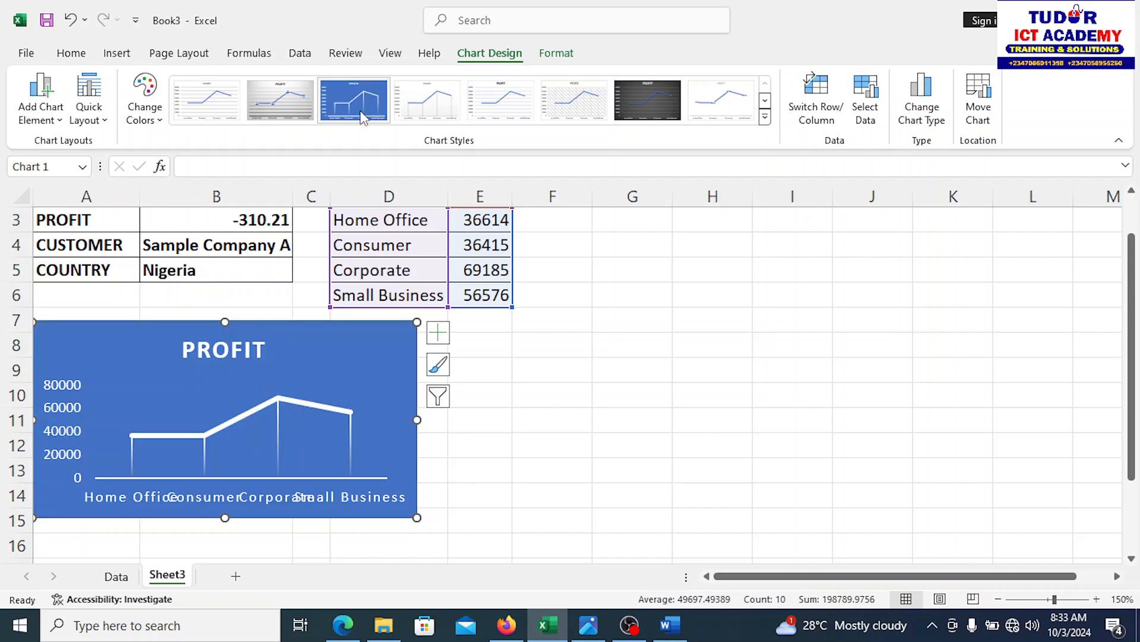
click(579, 497)
click(304, 499)
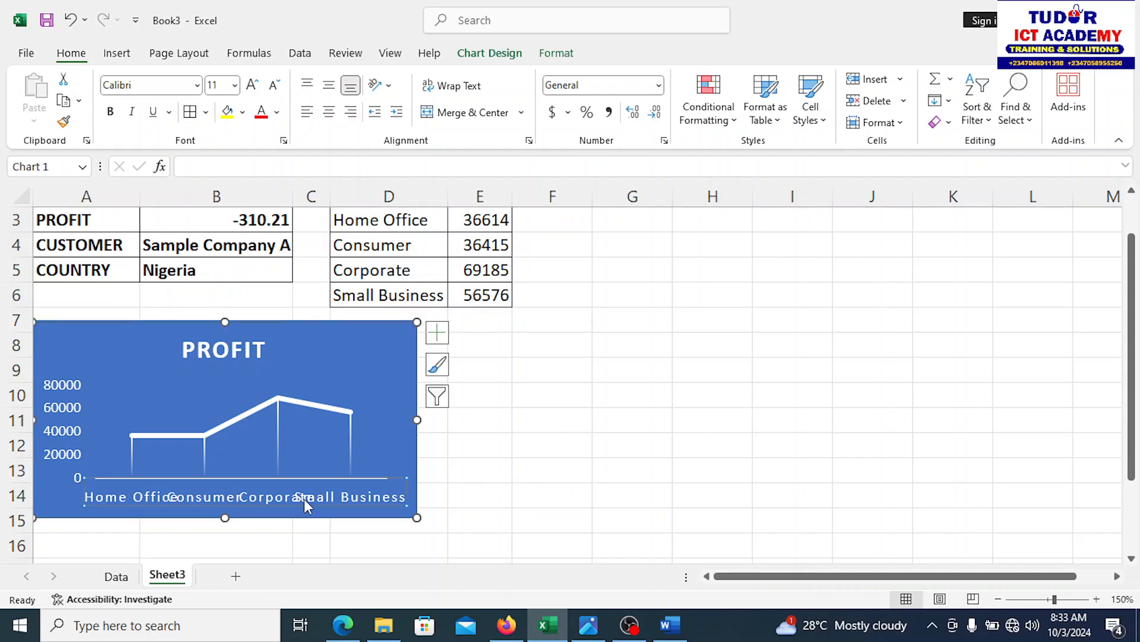
drag(417, 421, 511, 442)
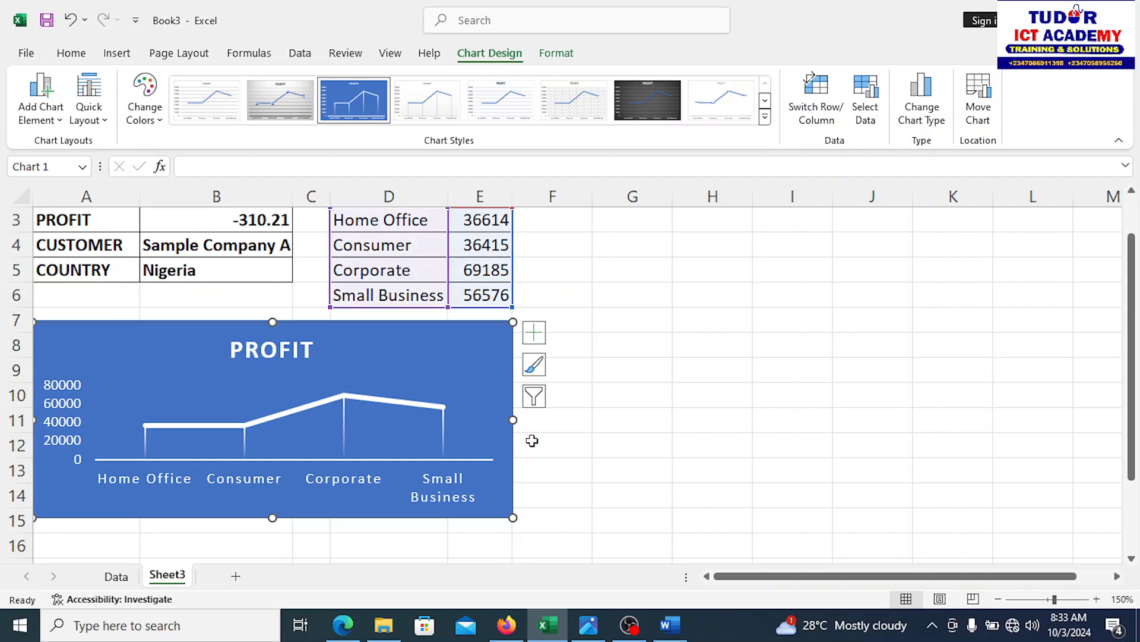
click(596, 465)
drag(1138, 405, 1135, 369)
click(502, 377)
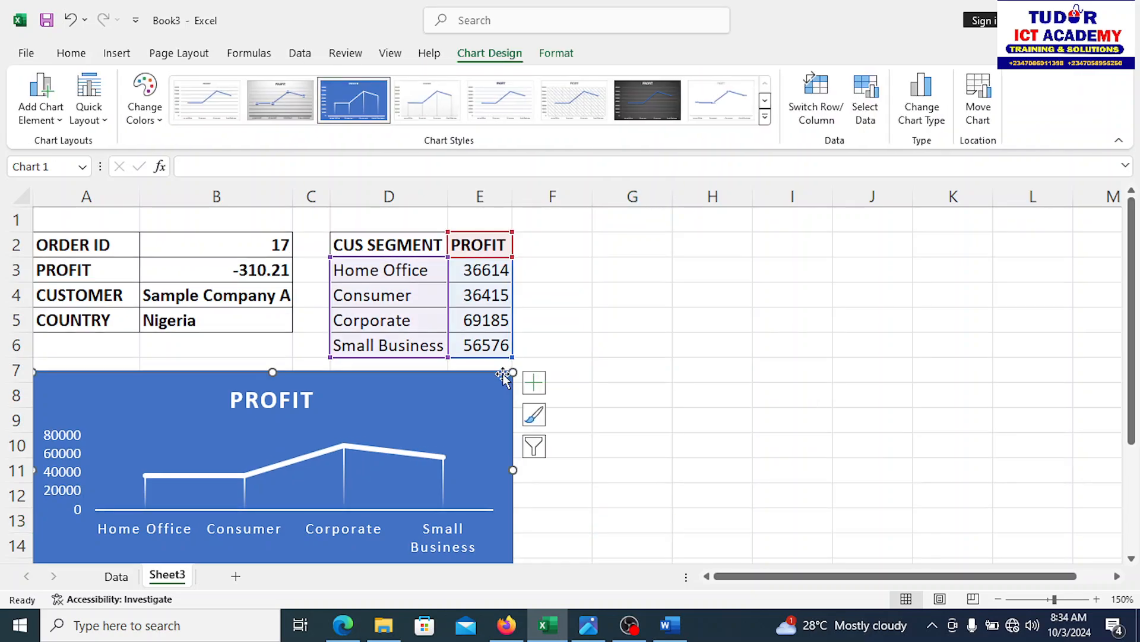
drag(501, 377, 502, 368)
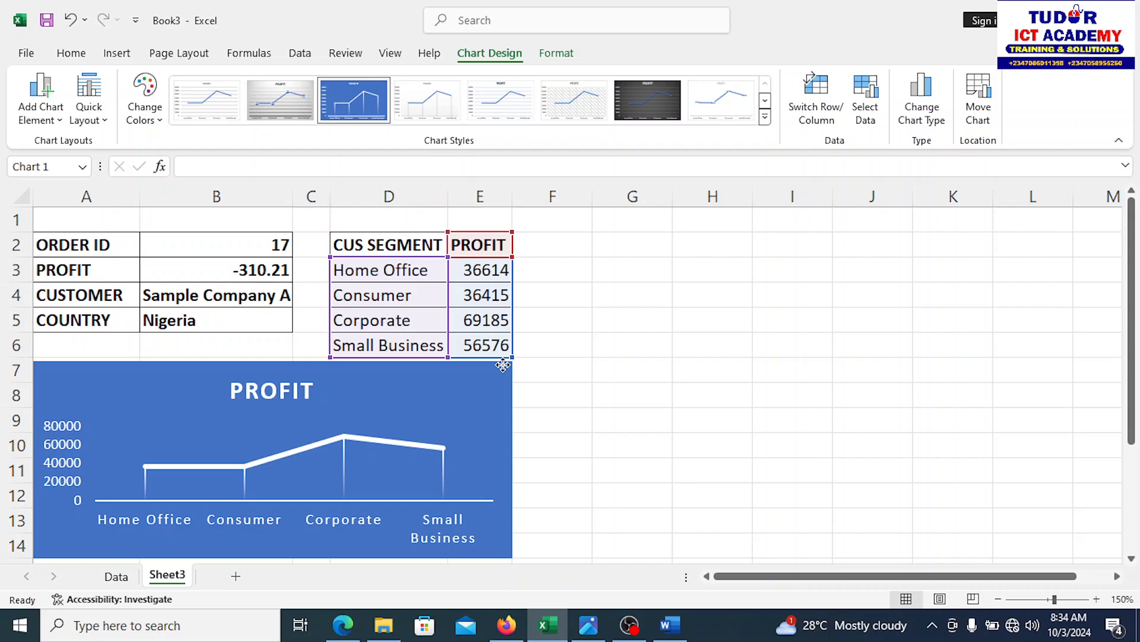
click(638, 340)
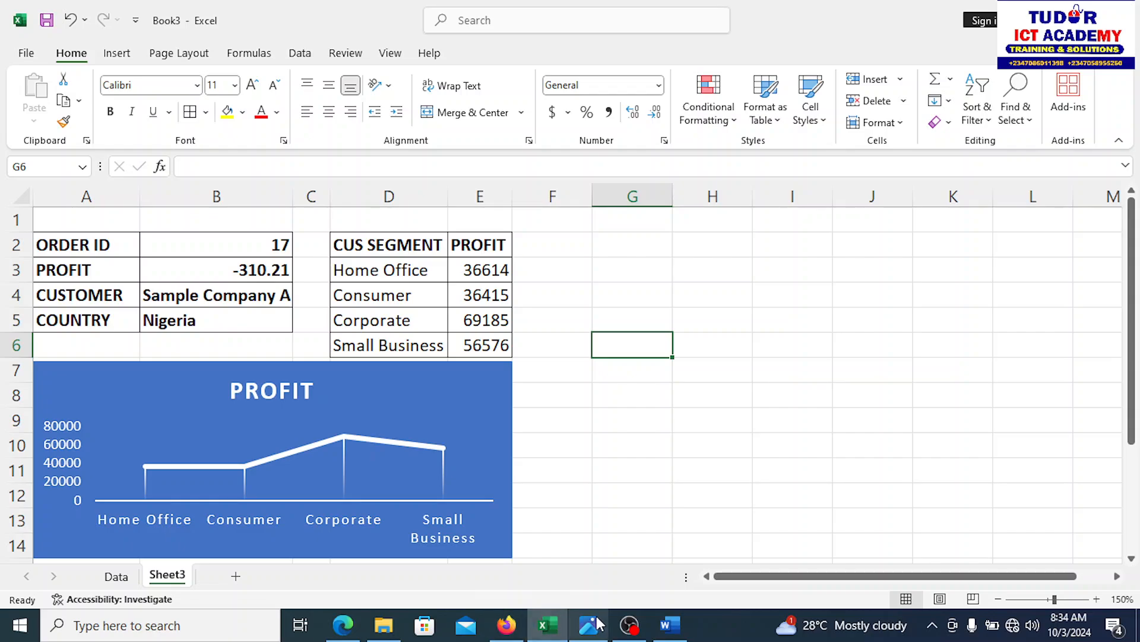
click(670, 625)
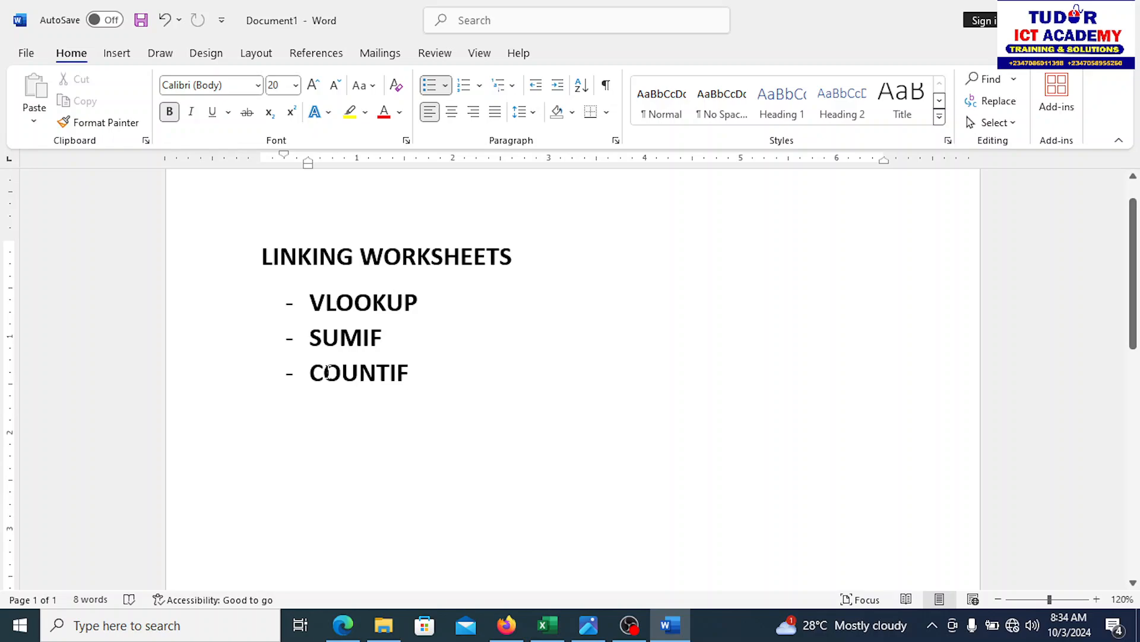
click(547, 625)
click(587, 492)
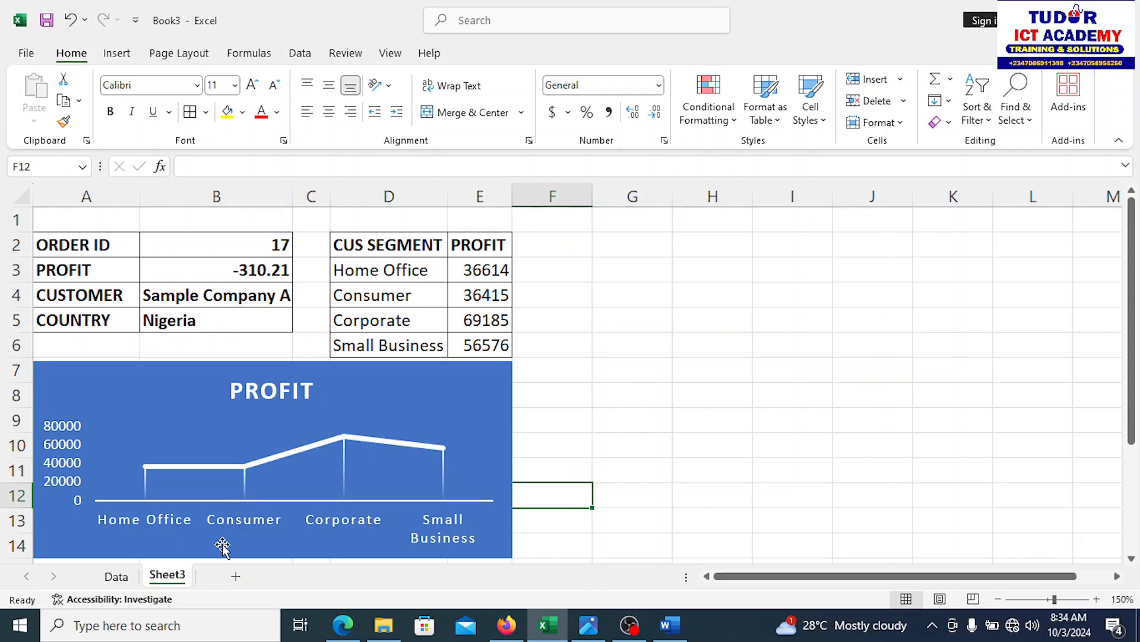
Step: Scroll the Data sheet to the top, glance at the Word notes, then return to Sheet3
click(116, 576)
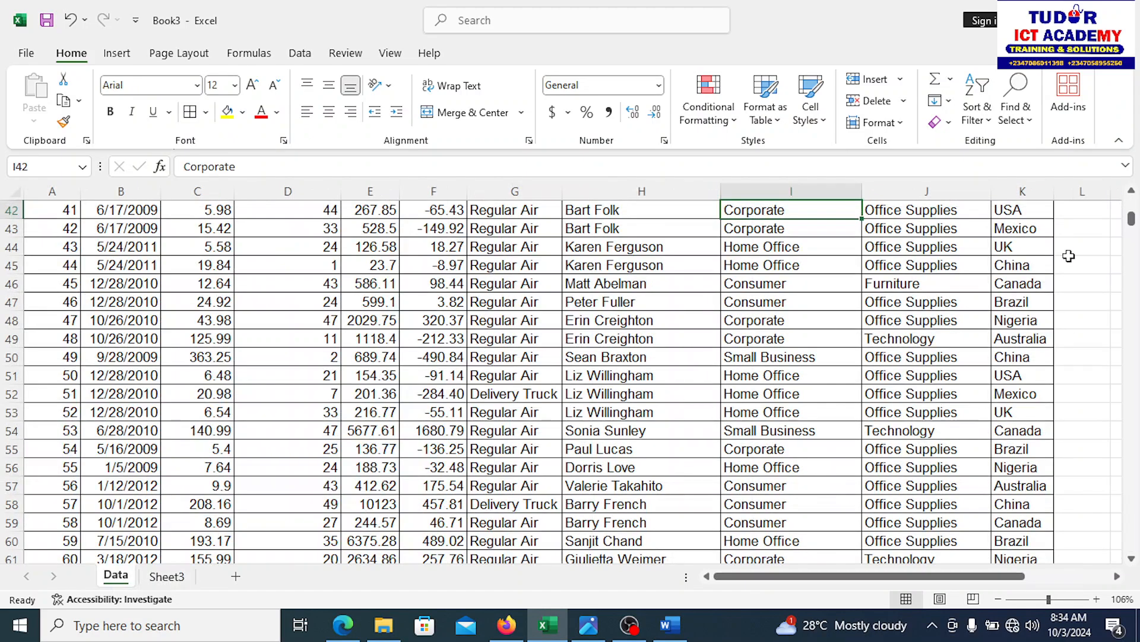
click(1132, 202)
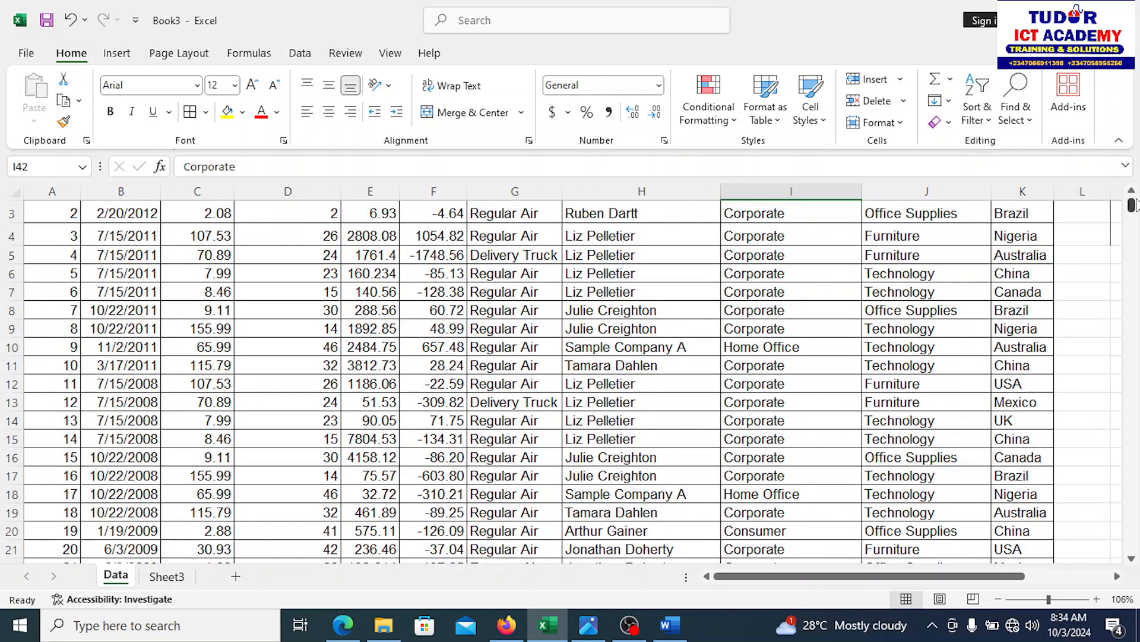
click(1132, 192)
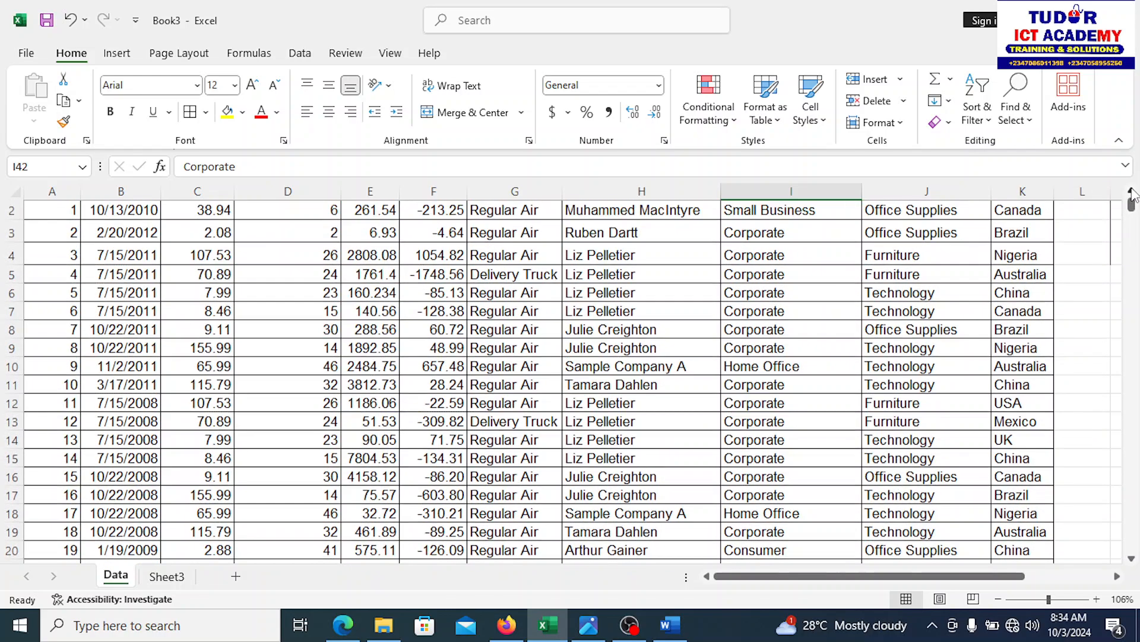
click(1133, 192)
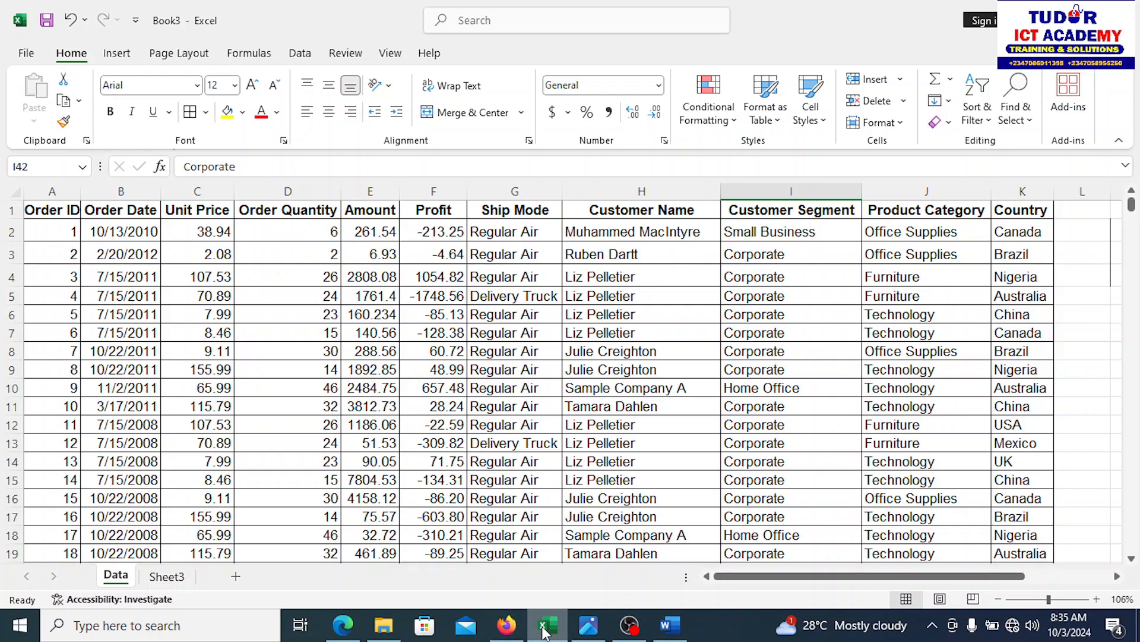
click(670, 625)
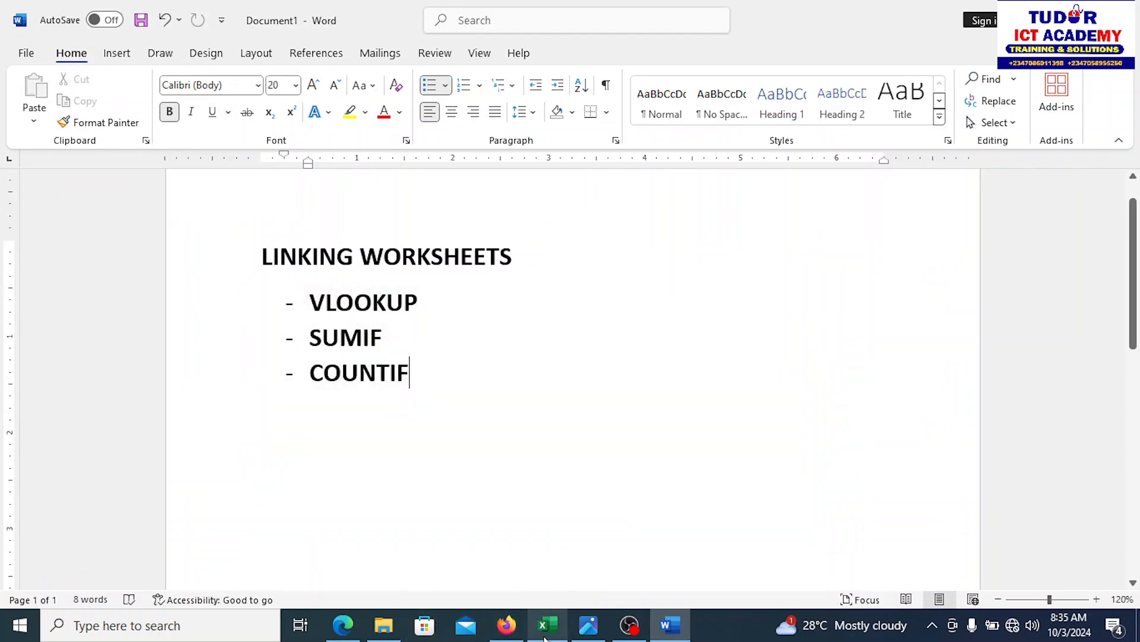
click(547, 625)
click(170, 577)
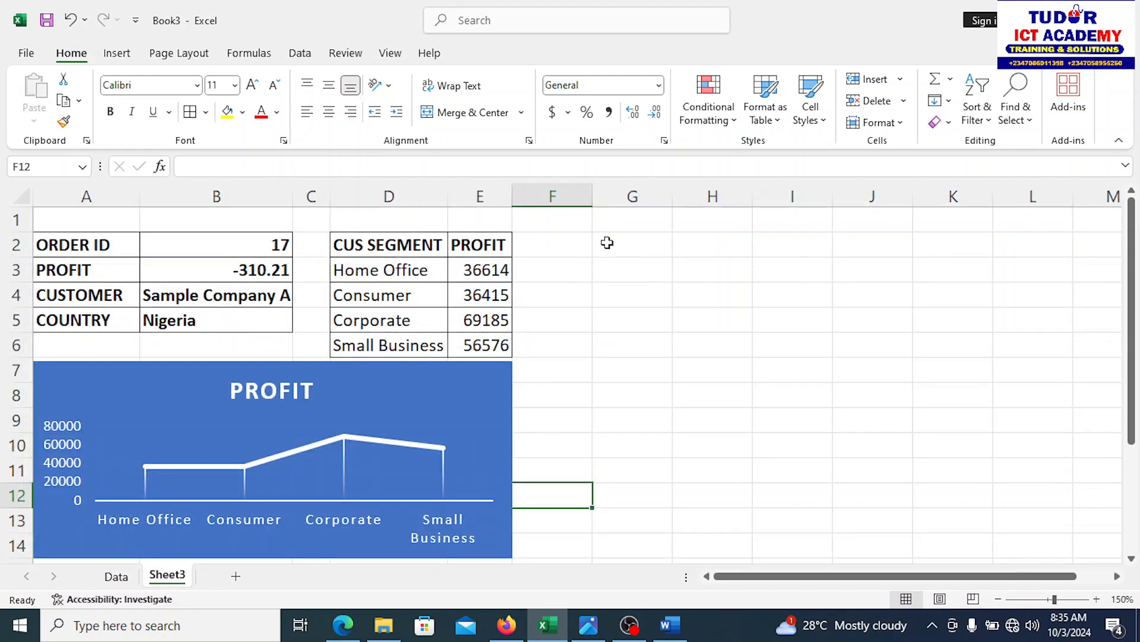
Step: Narrow column F to a thin gap and enter ORDER QTY in G2
click(608, 242)
click(590, 189)
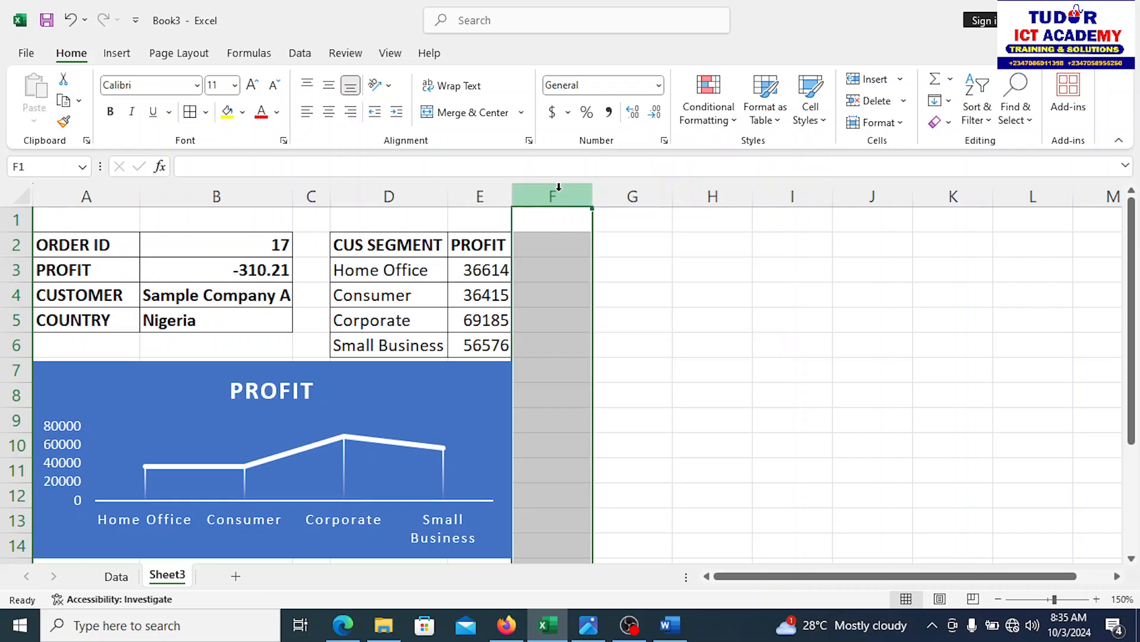
drag(591, 191, 536, 207)
click(581, 244)
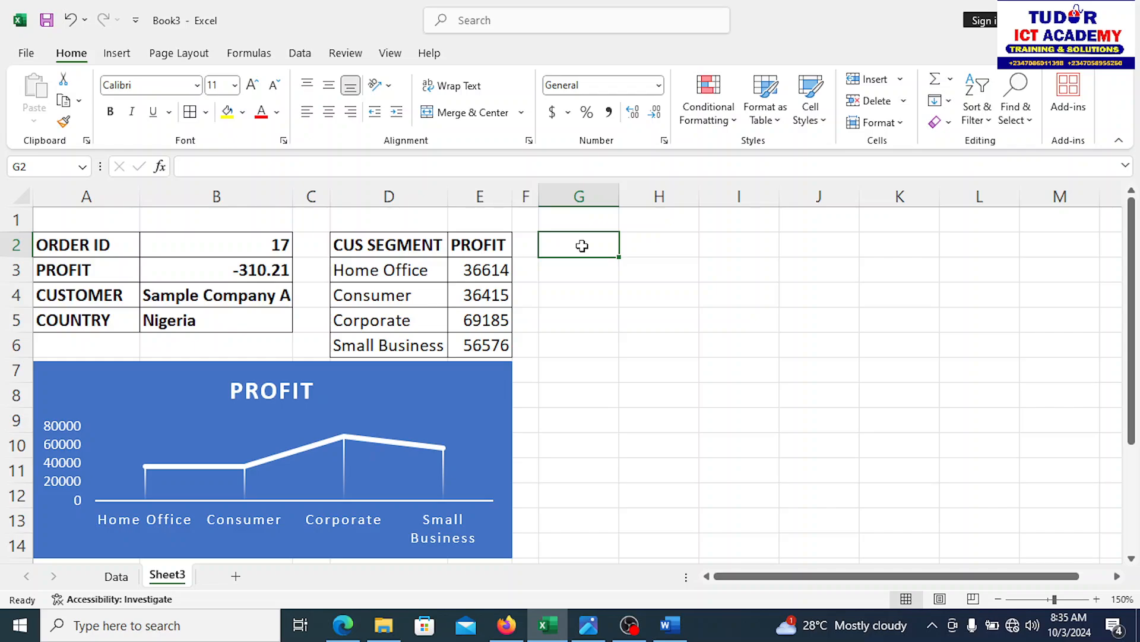
text(ORD)
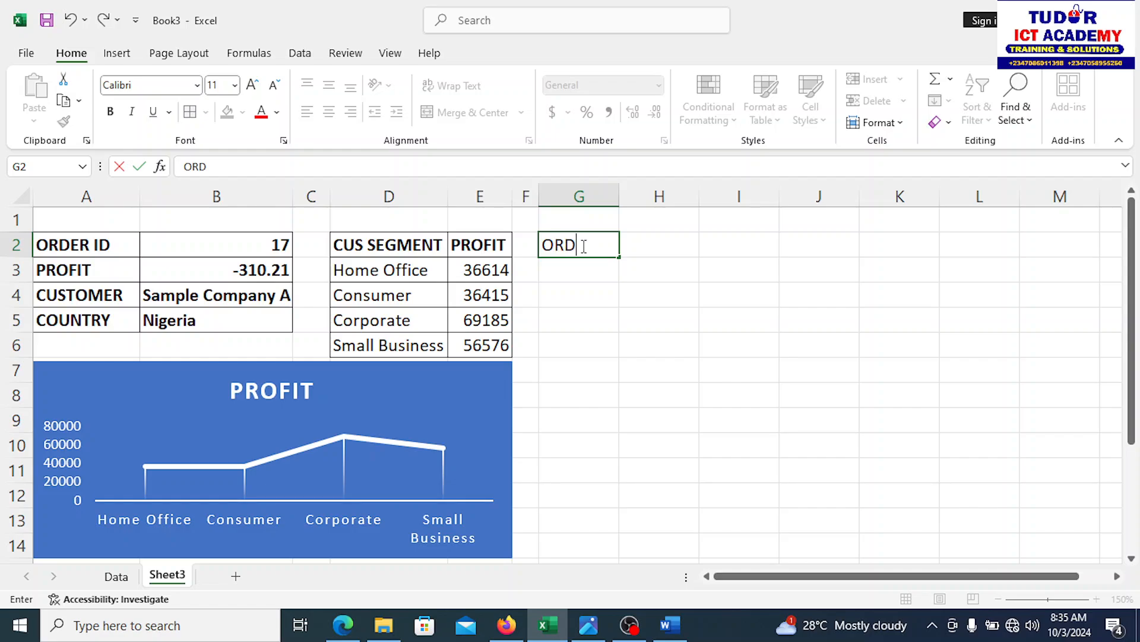
text(ER QTY)
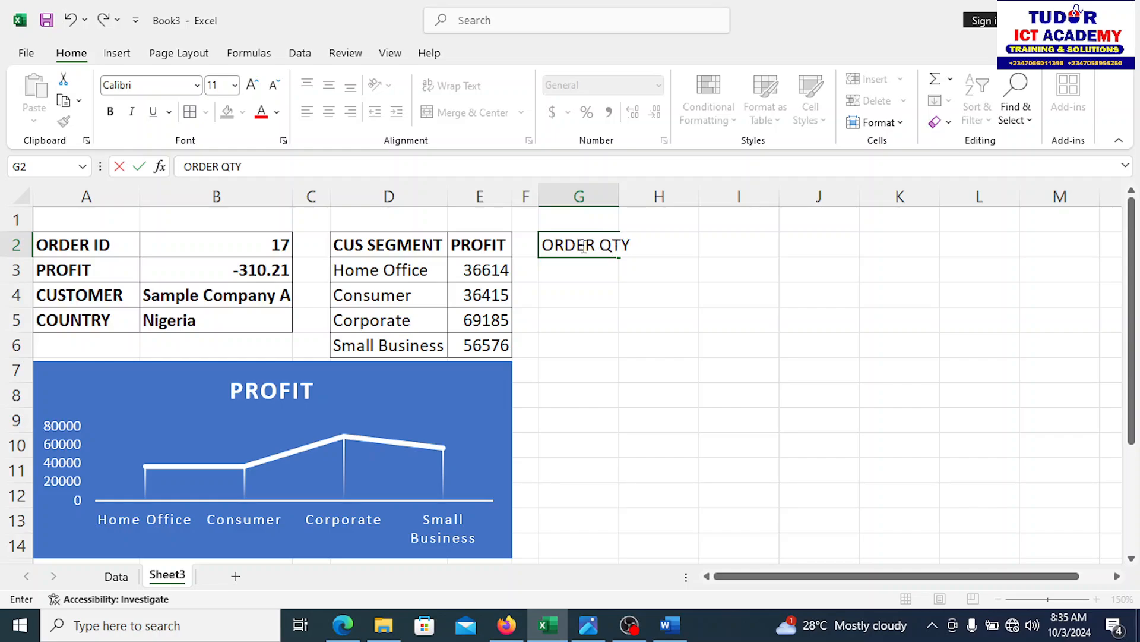
click(624, 300)
Step: Copy ORDER QTY to H2, replace G2 with COUNTRY, and widen column G
click(584, 246)
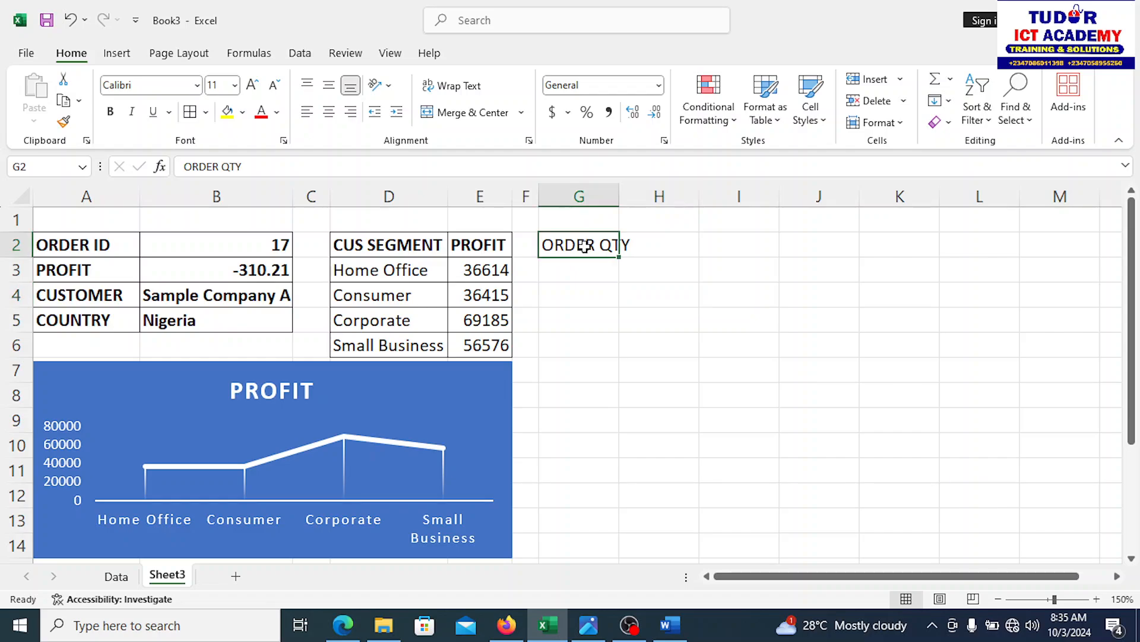
right_click(585, 245)
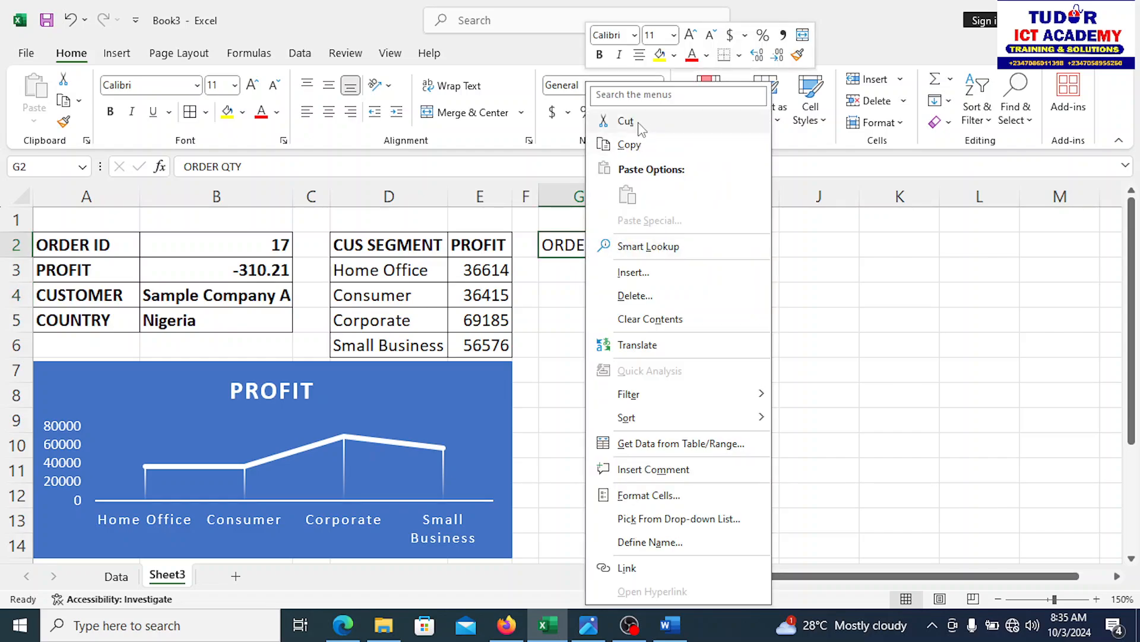
click(639, 146)
click(661, 245)
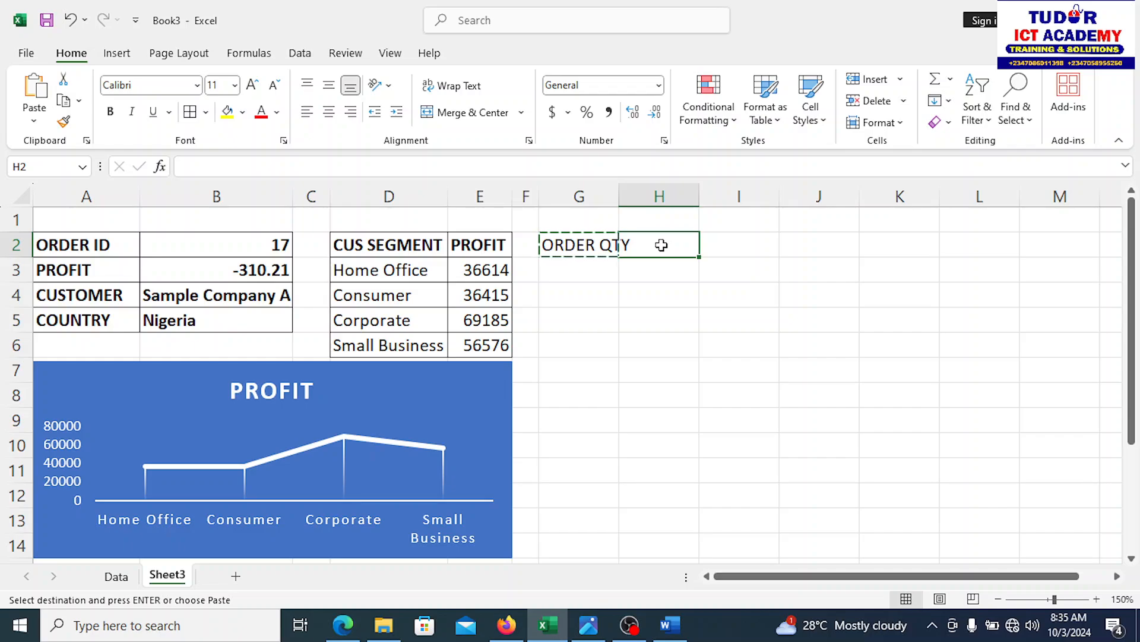
key(Return)
click(576, 245)
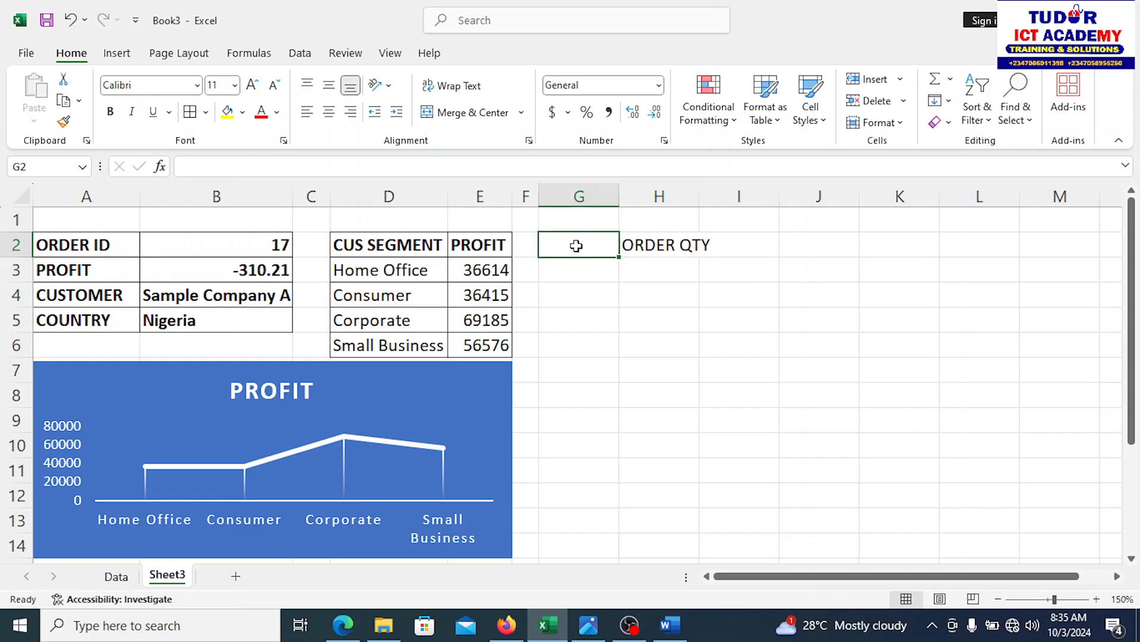
text(COUN)
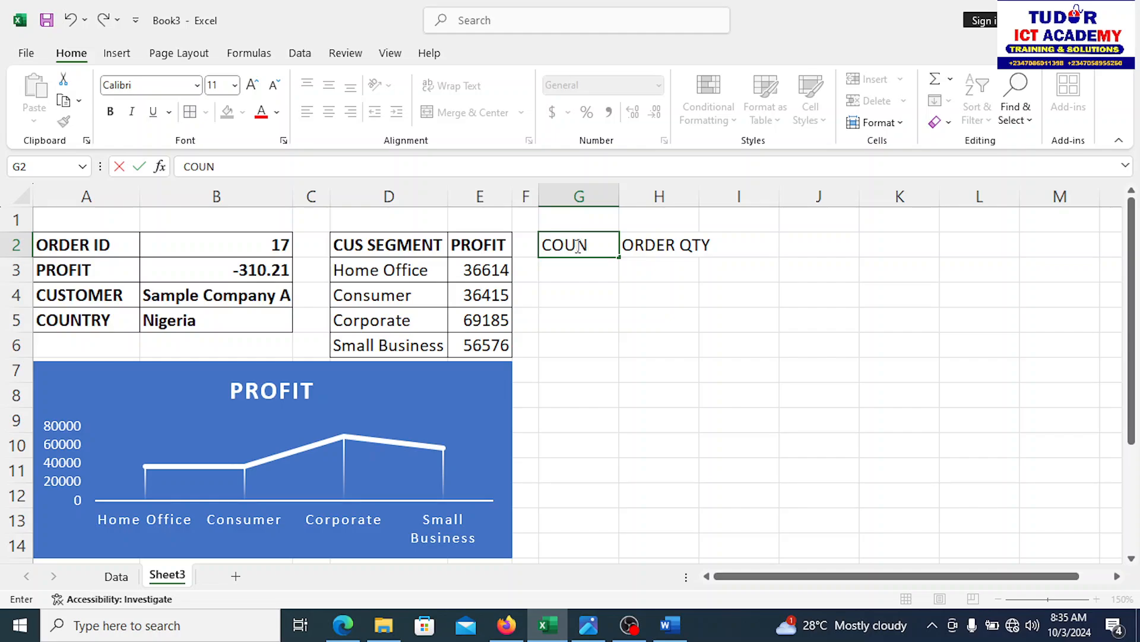
text(TRY)
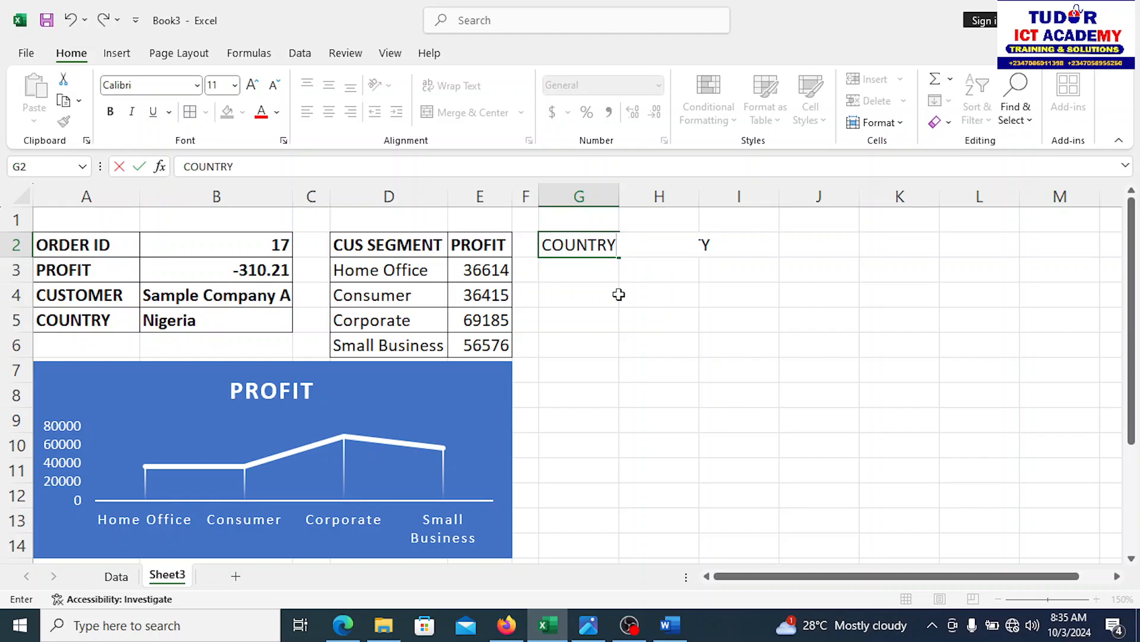
click(614, 294)
drag(619, 197, 621, 198)
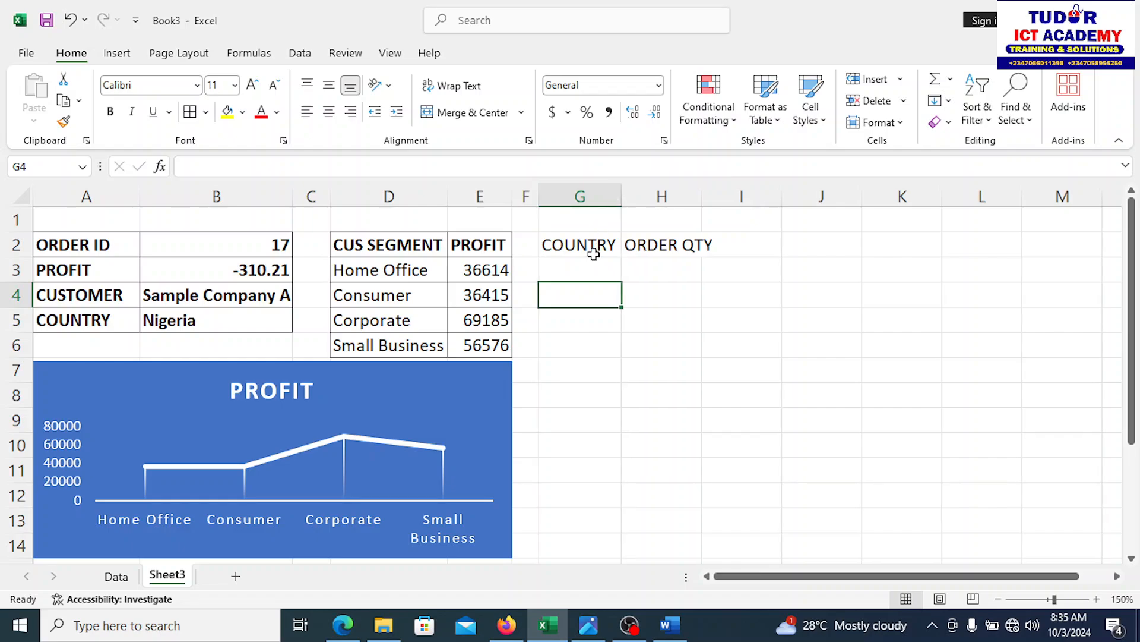
drag(584, 244, 667, 342)
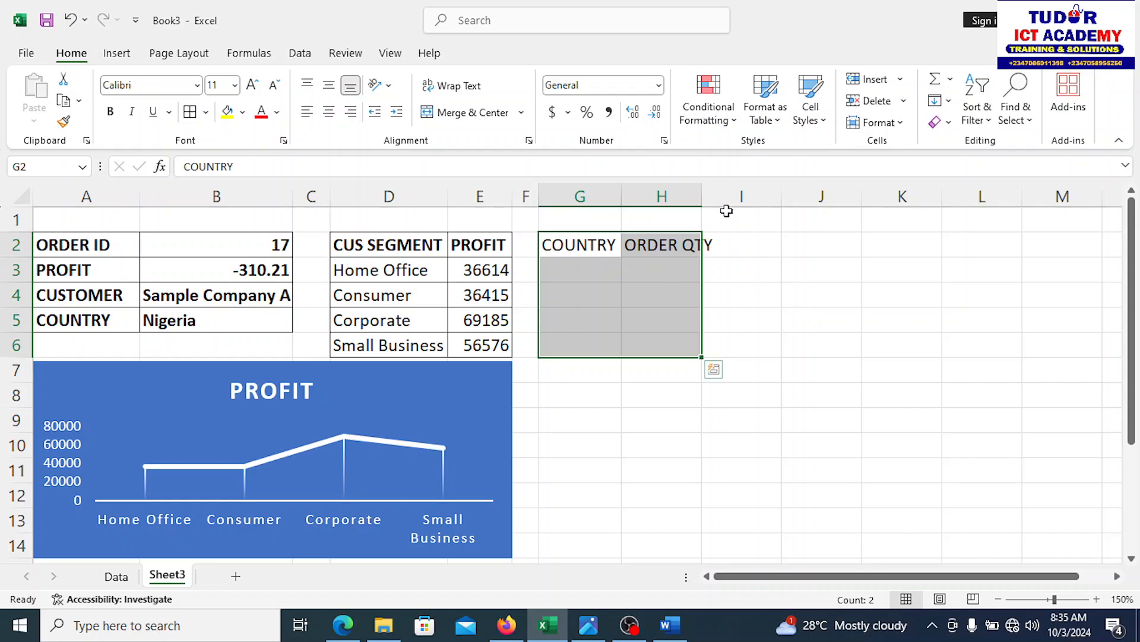
Step: Widen column H and move the COUNTRY/ORDER QTY headers up to G1:H1
drag(702, 197, 715, 202)
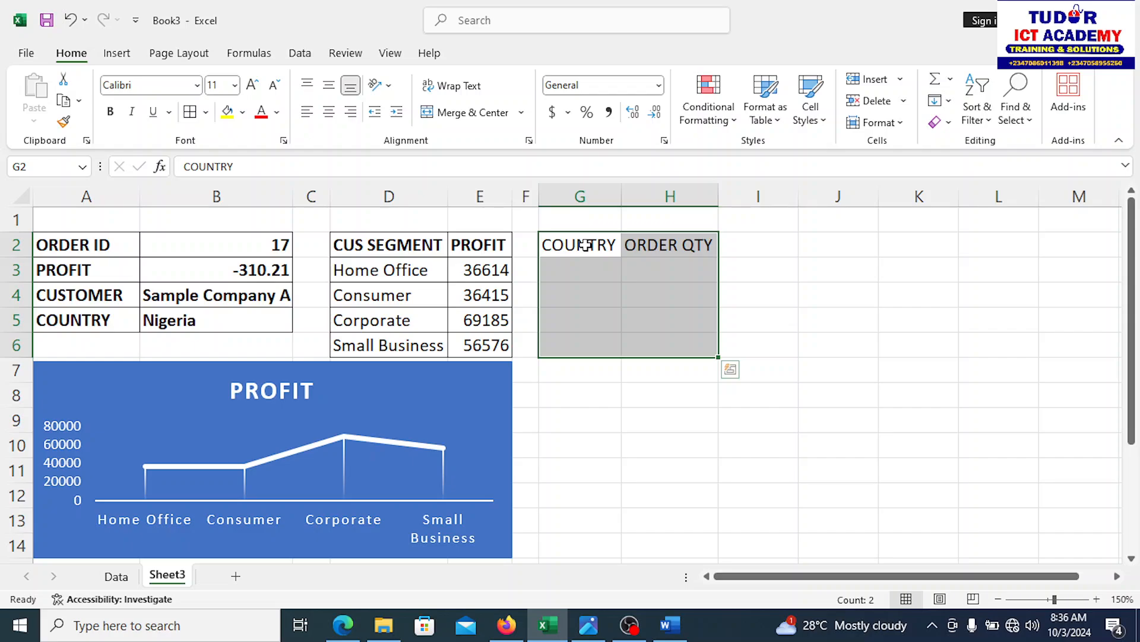
key(ctrl+c)
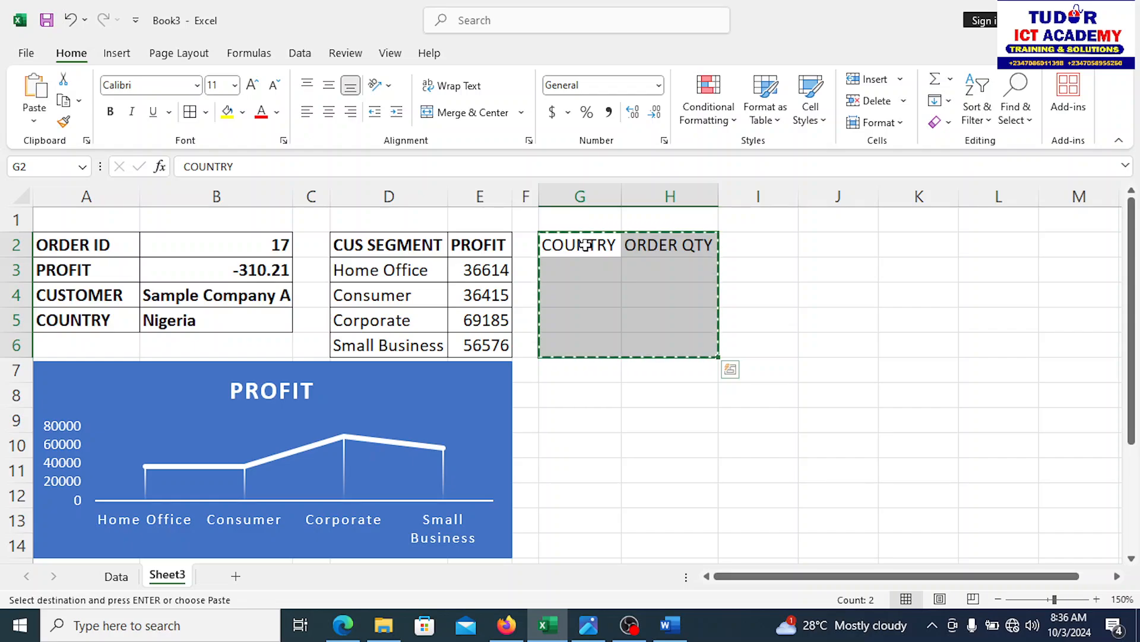
click(588, 213)
key(Return)
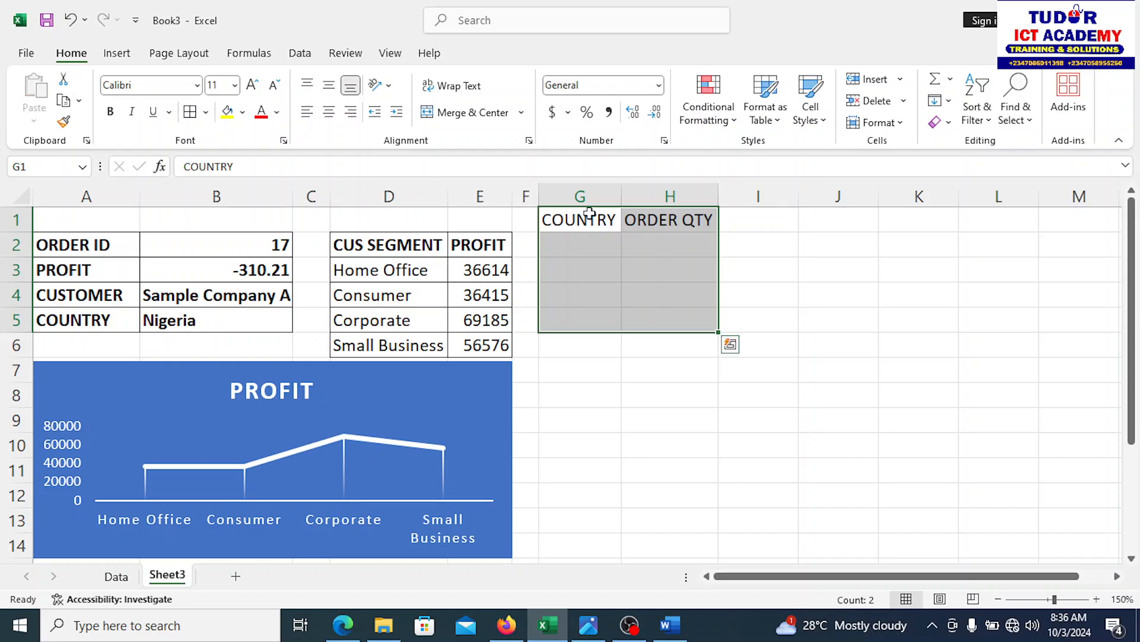
Step: Move the segment PROFIT table from D2:E6 up to start at D1
drag(339, 240, 477, 345)
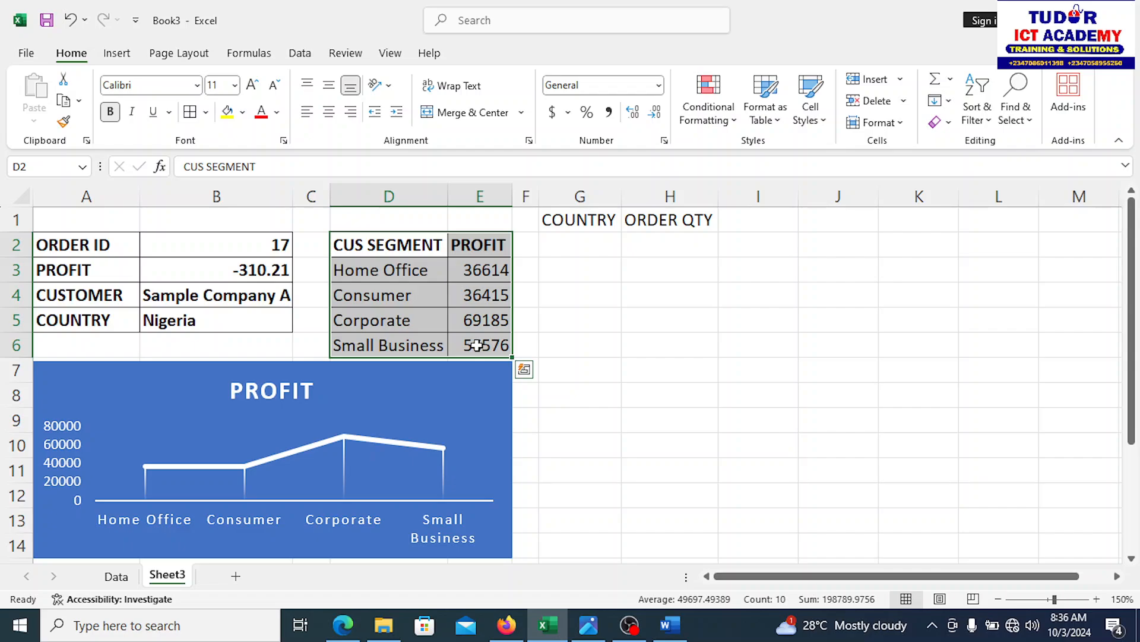
key(ctrl+c)
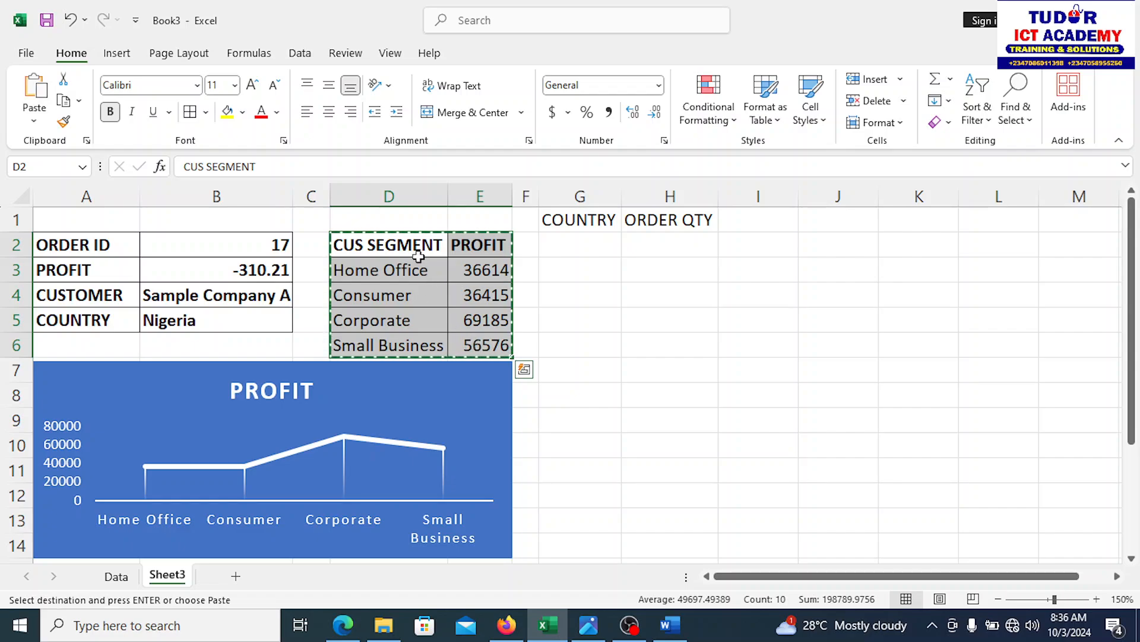
click(405, 214)
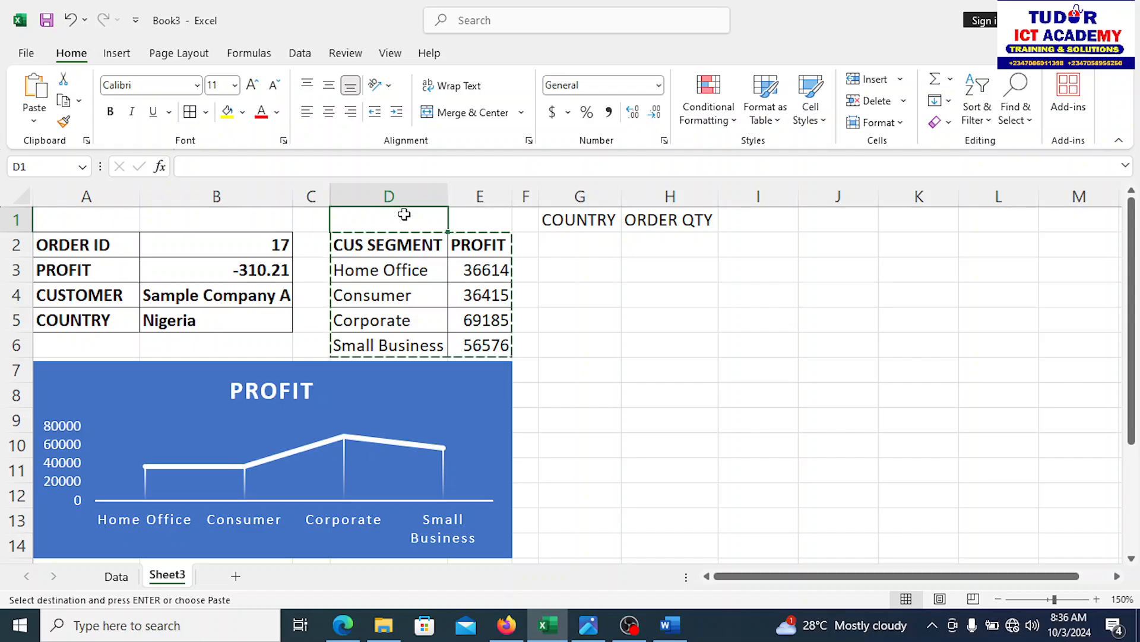
key(ctrl+v)
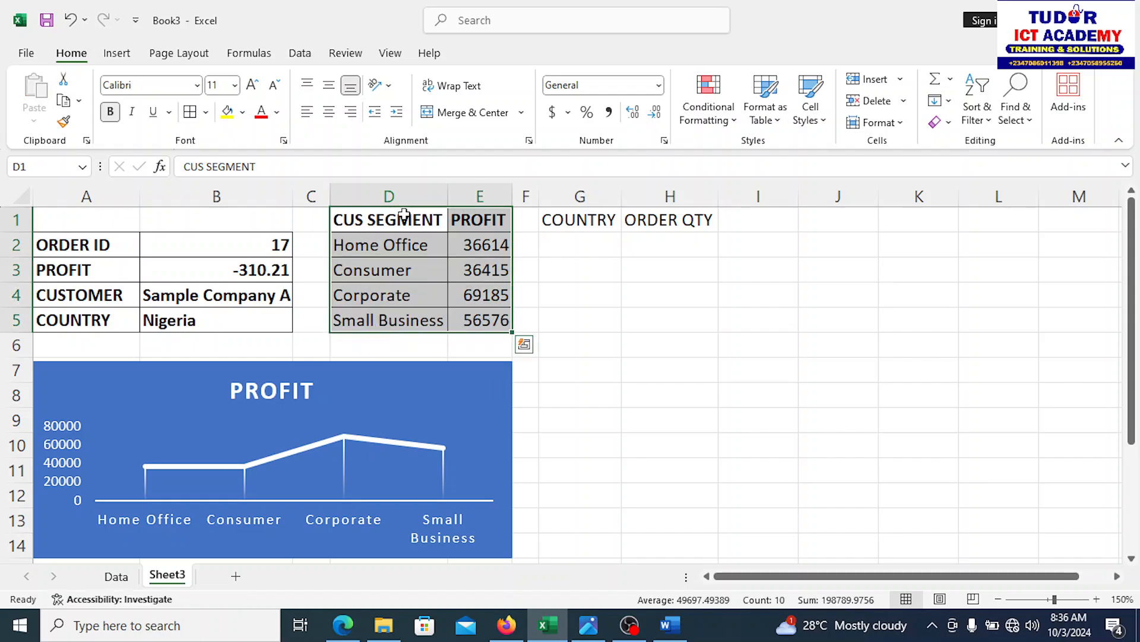
click(683, 273)
Step: Stretch the PROFIT chart's top edge up to row 6
click(486, 364)
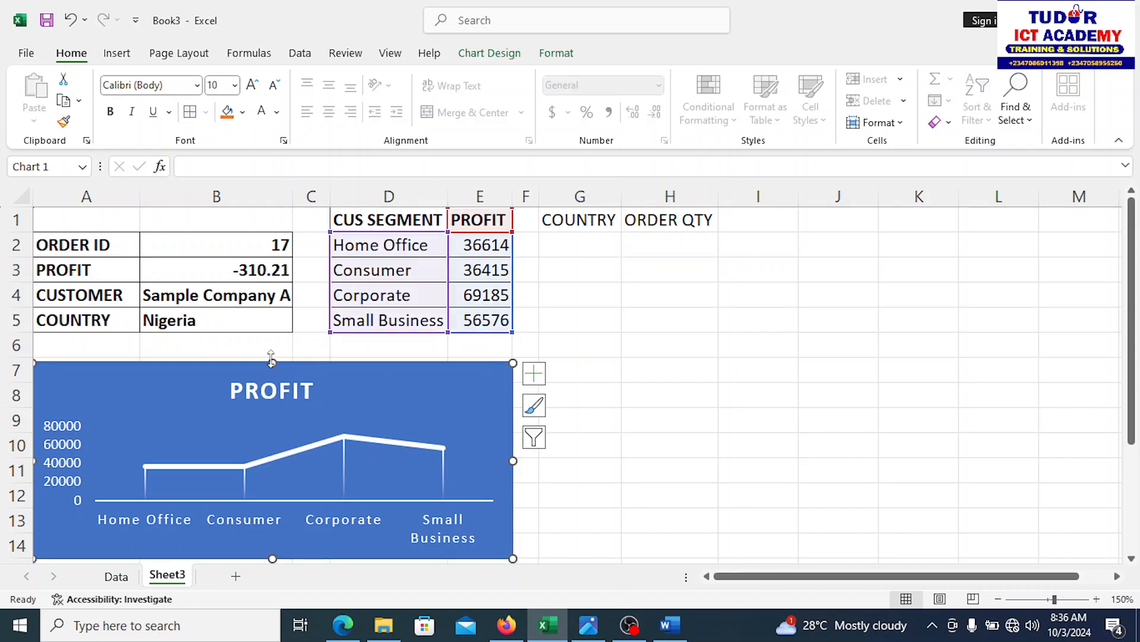
mouse_move(270, 356)
mouse_down()
mouse_move(271, 325)
mouse_move(273, 335)
mouse_up()
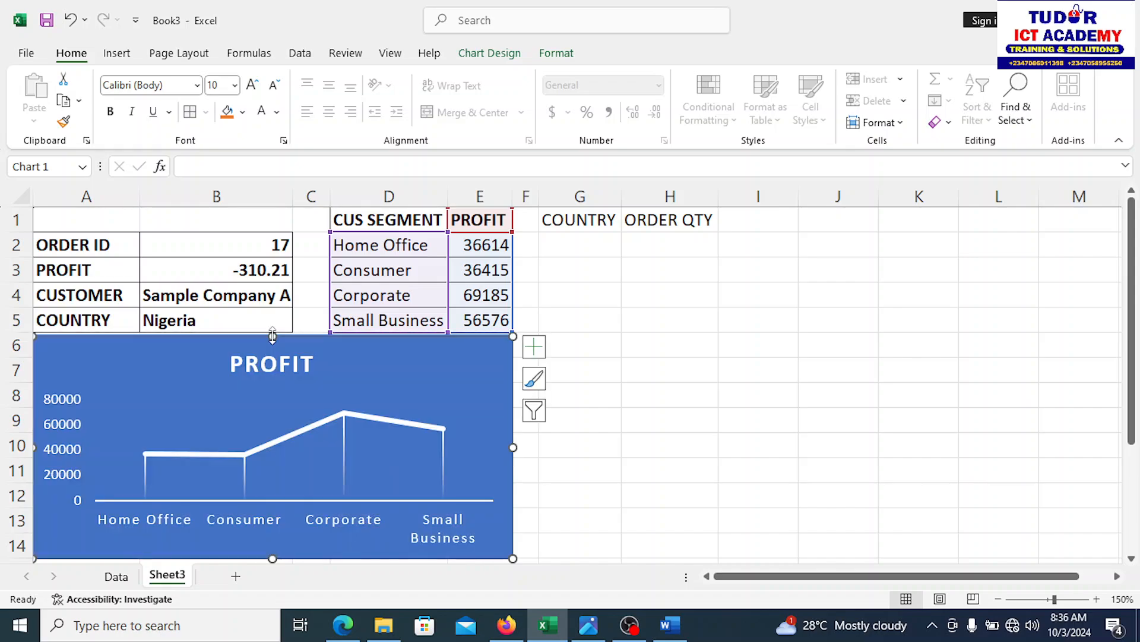
click(659, 364)
click(589, 242)
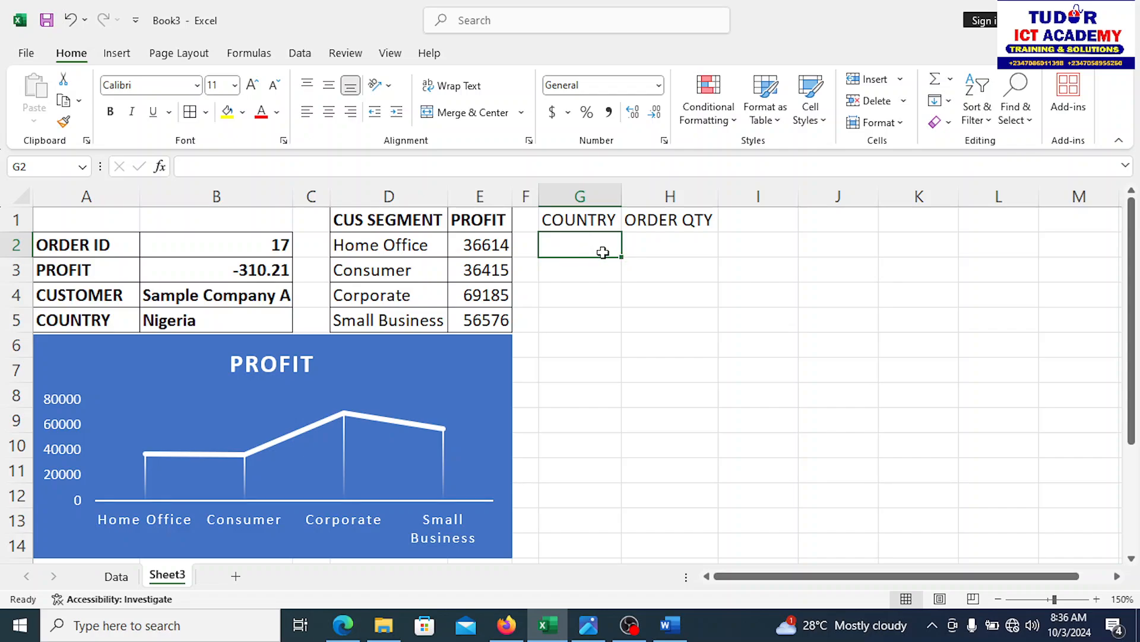
click(681, 249)
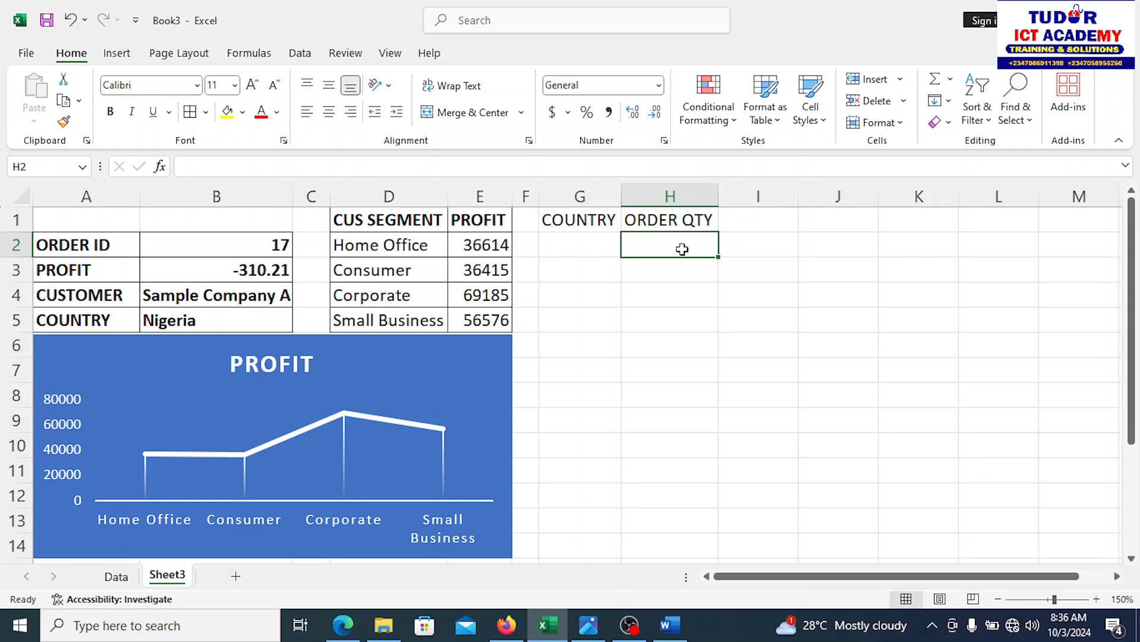
click(116, 579)
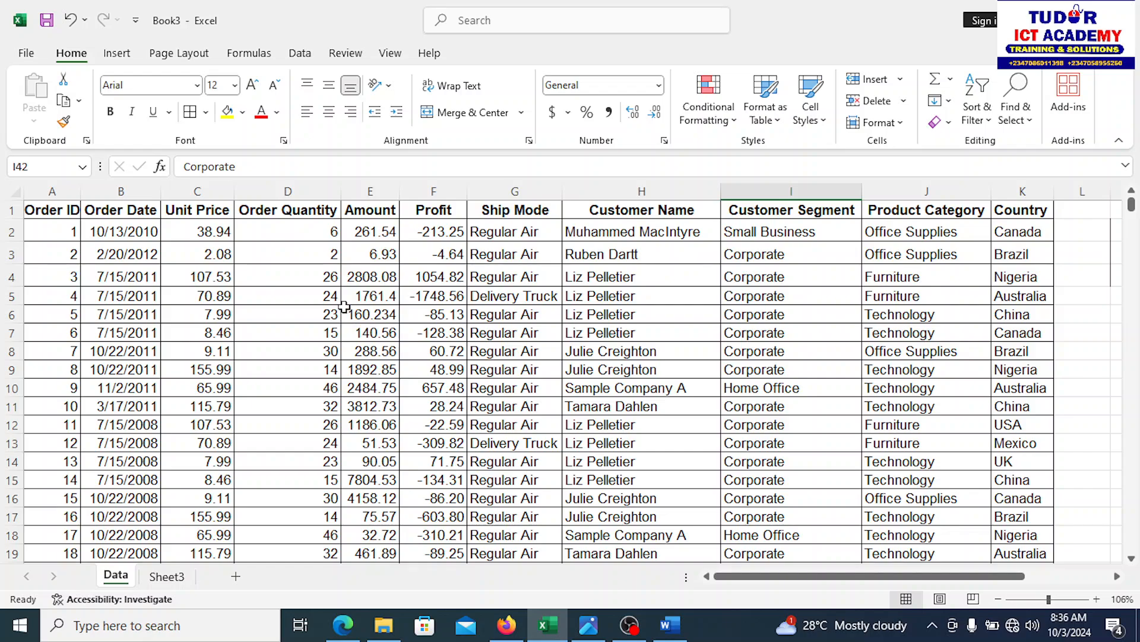
click(290, 190)
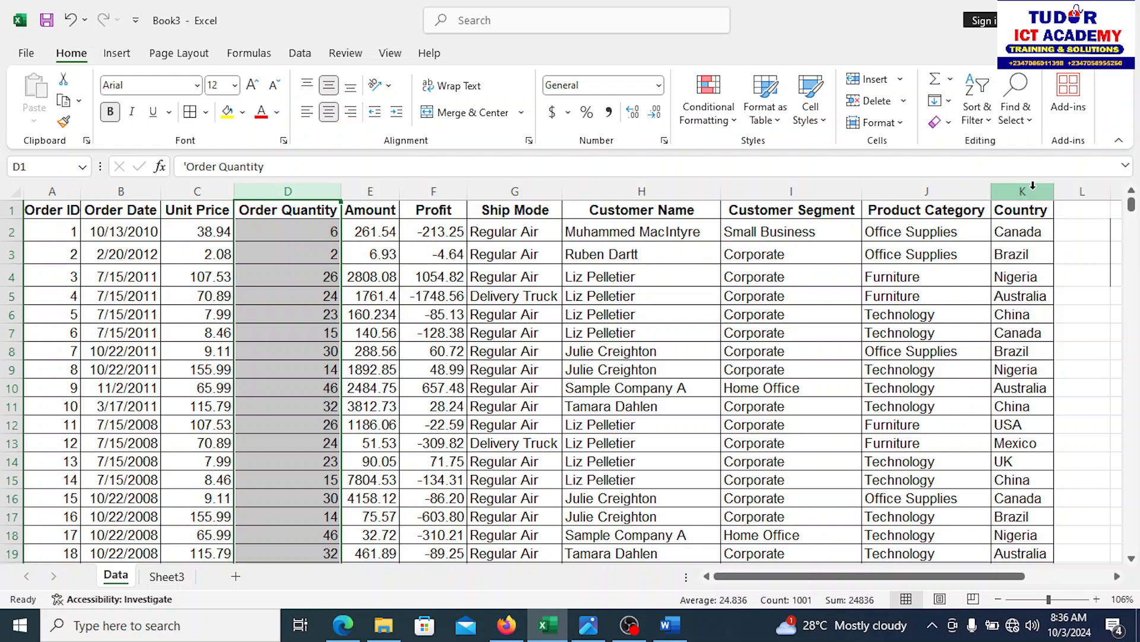
click(167, 577)
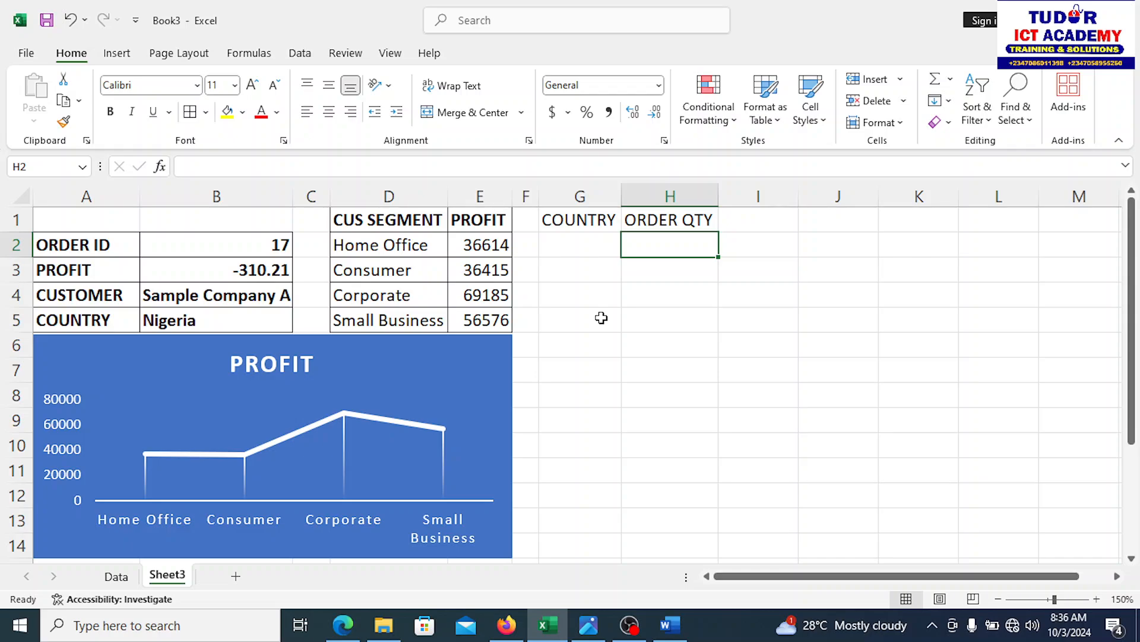
text(=)
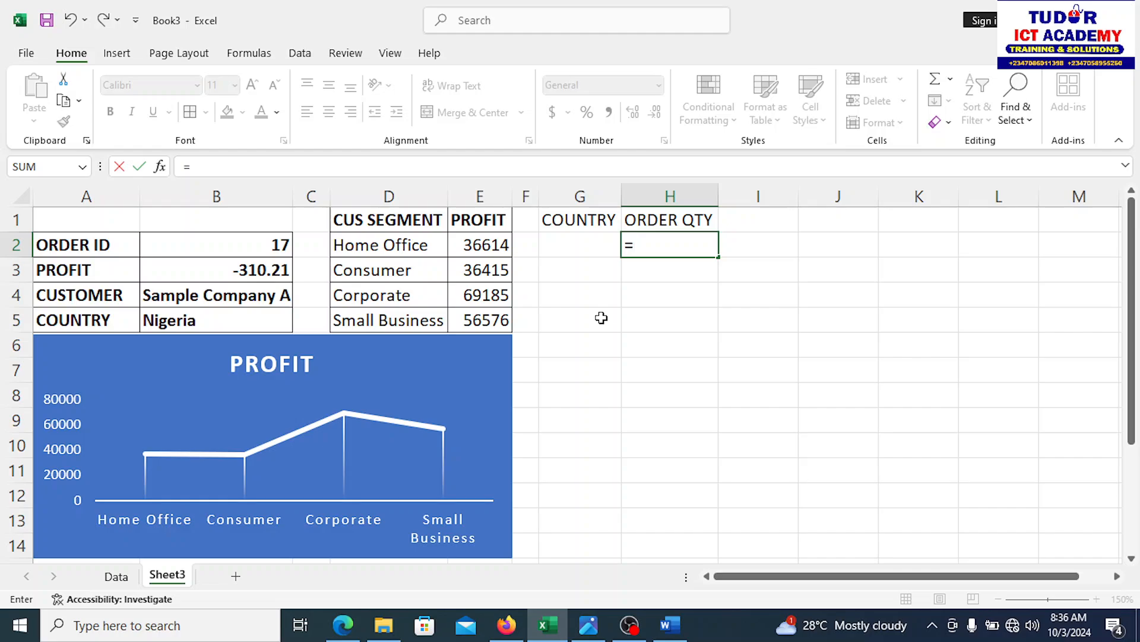
text(S)
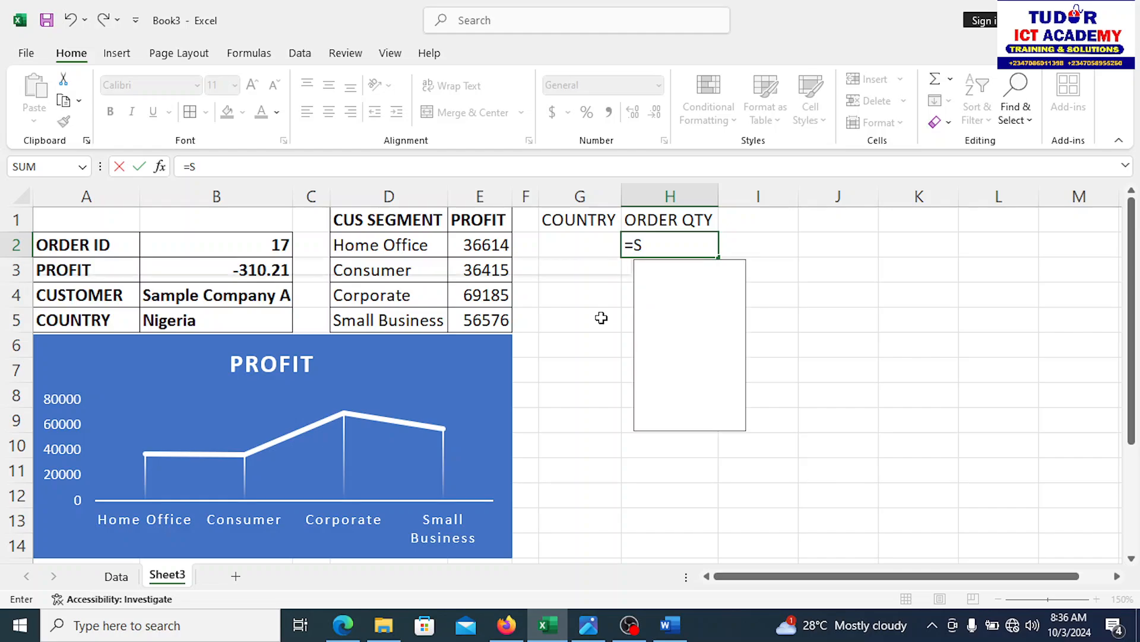
text(UMIF)
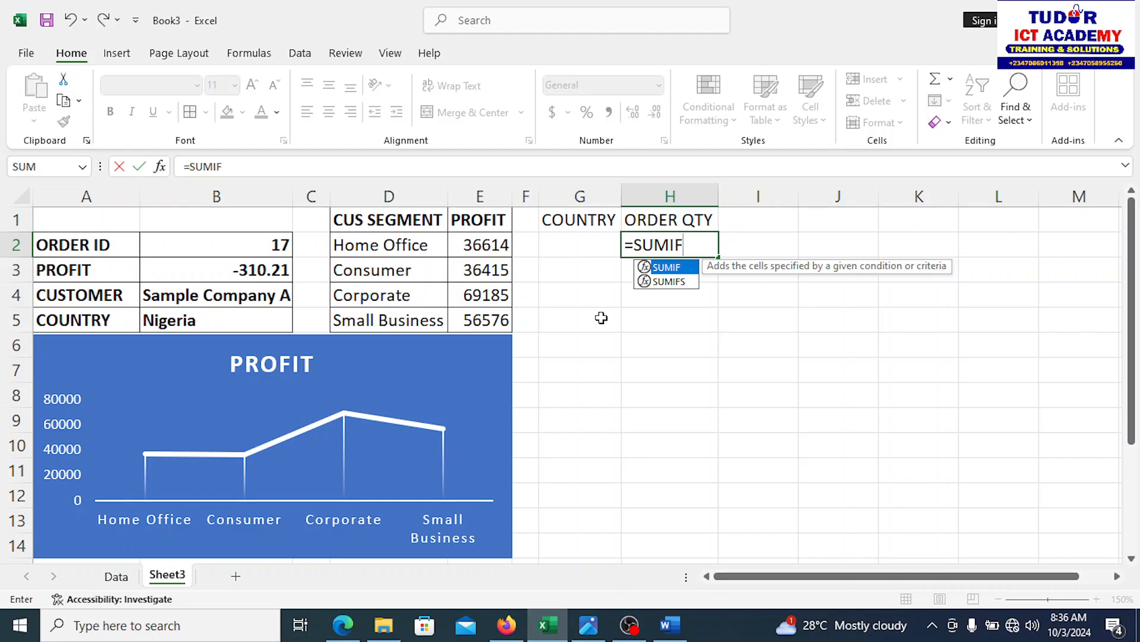
text(()
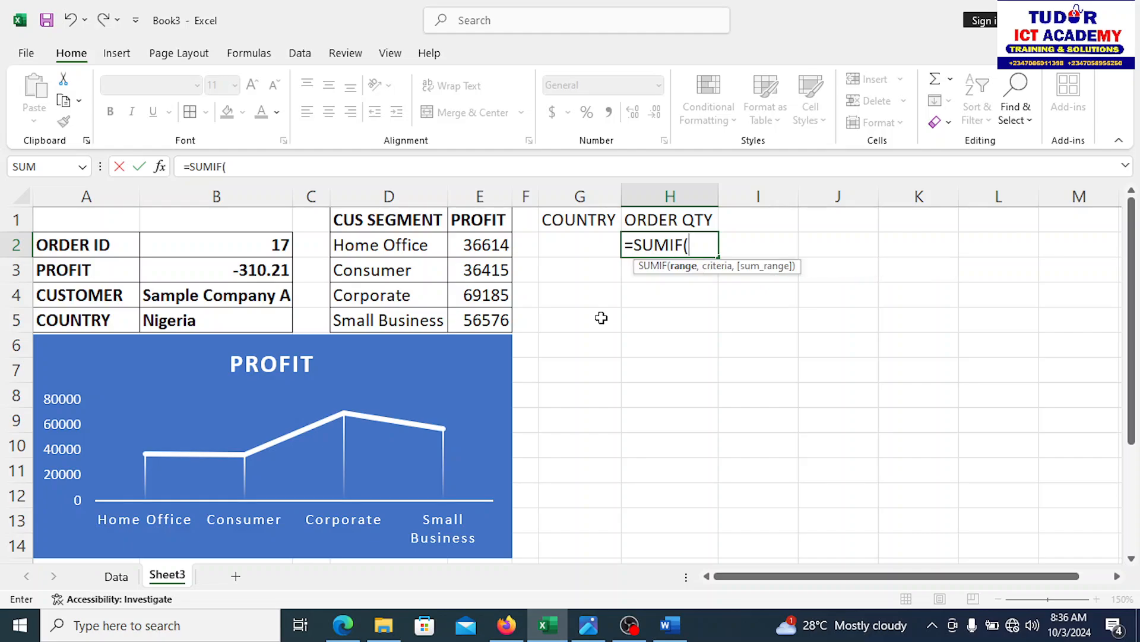
text(S)
text(a)
key(BackSpace)
key(BackSpace)
text(D)
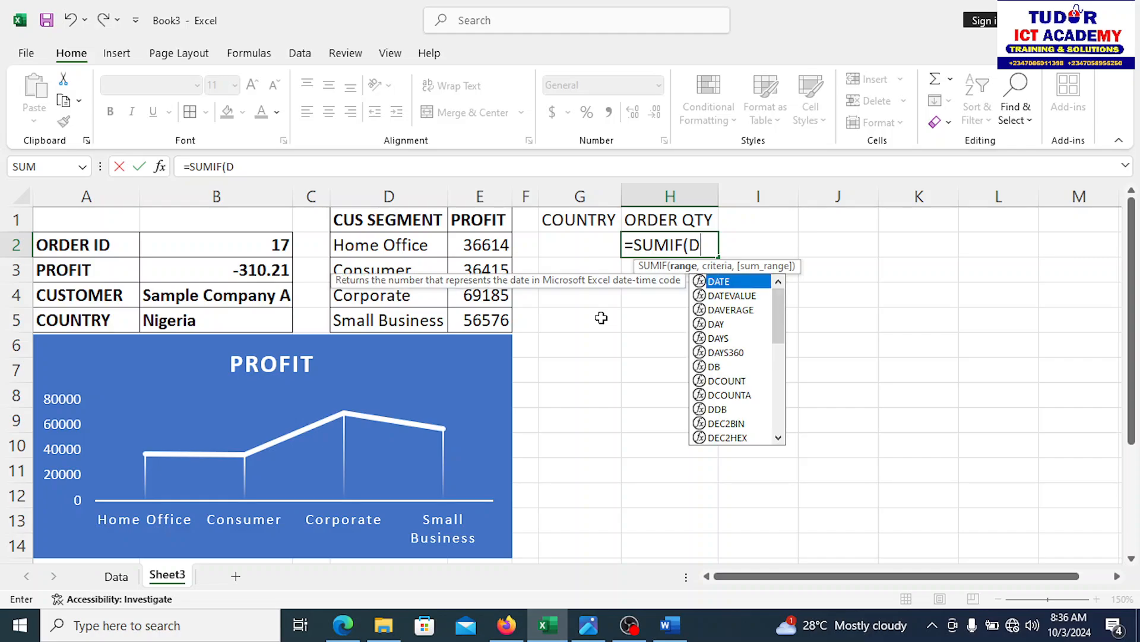
text(ata!)
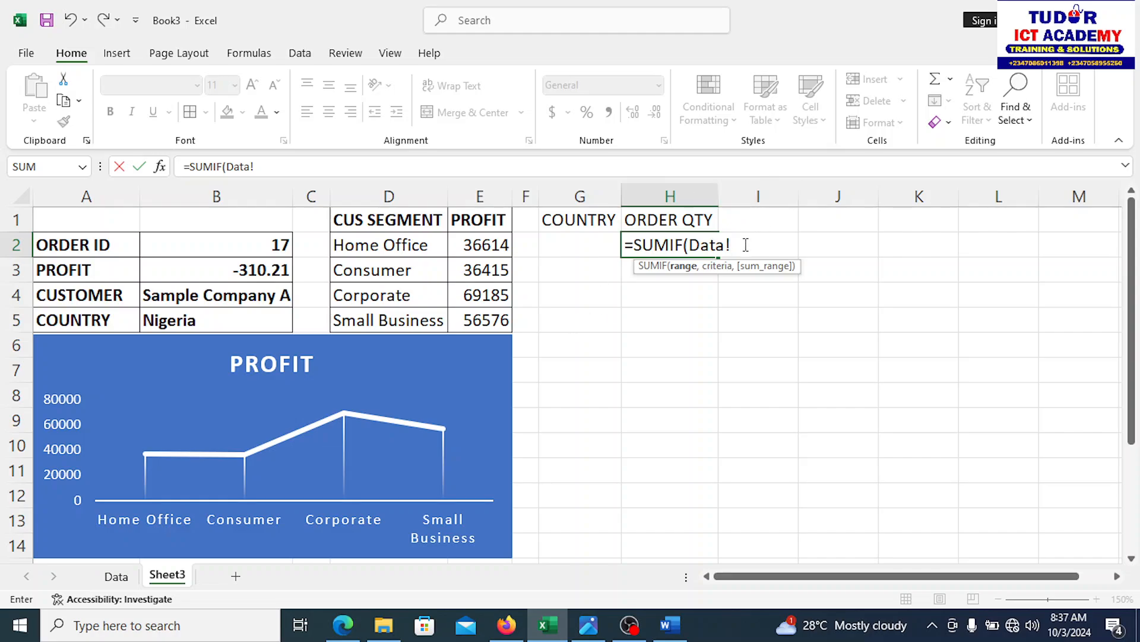
drag(746, 245, 623, 245)
key(ctrl+c)
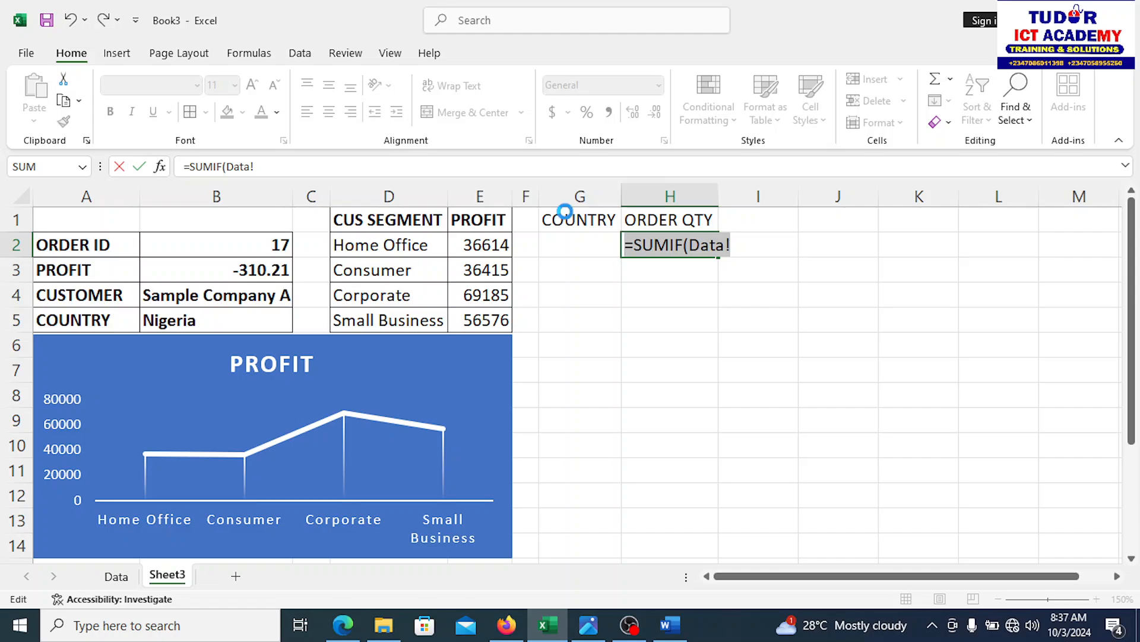
key(Escape)
click(679, 336)
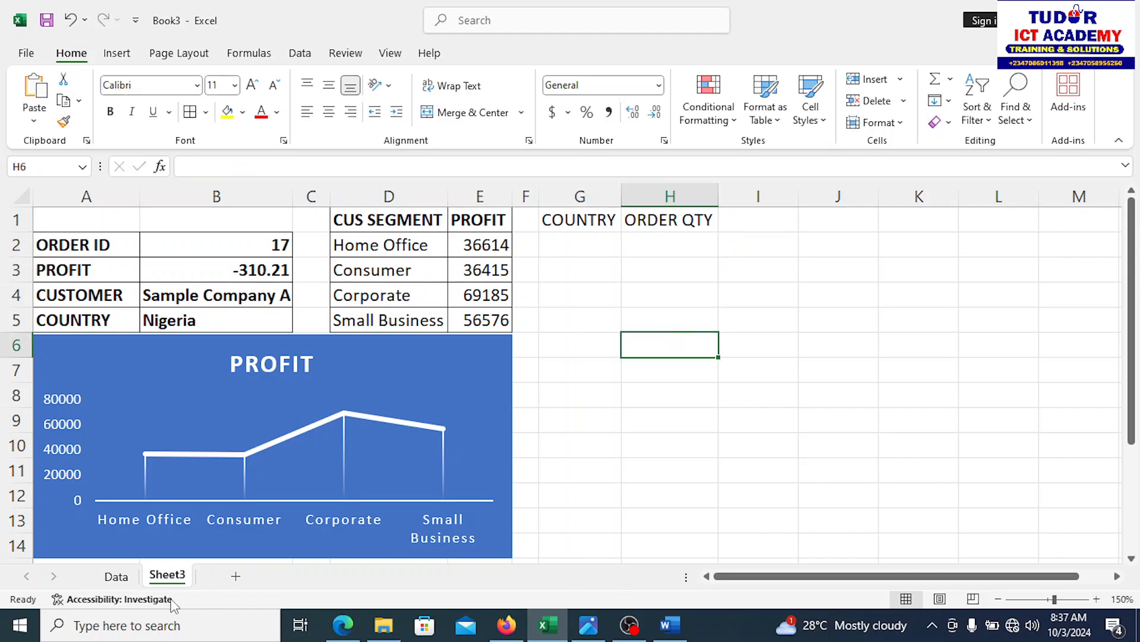
Step: Start H2's SUMIF with range Data!K2:K1001 and criterion G2
click(117, 576)
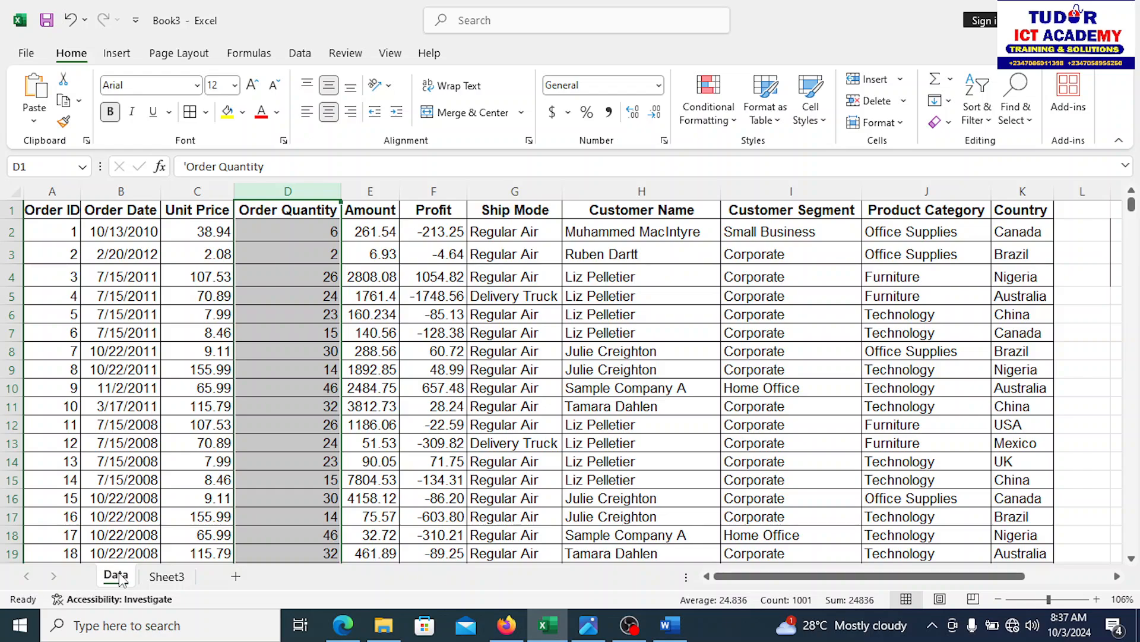
click(166, 575)
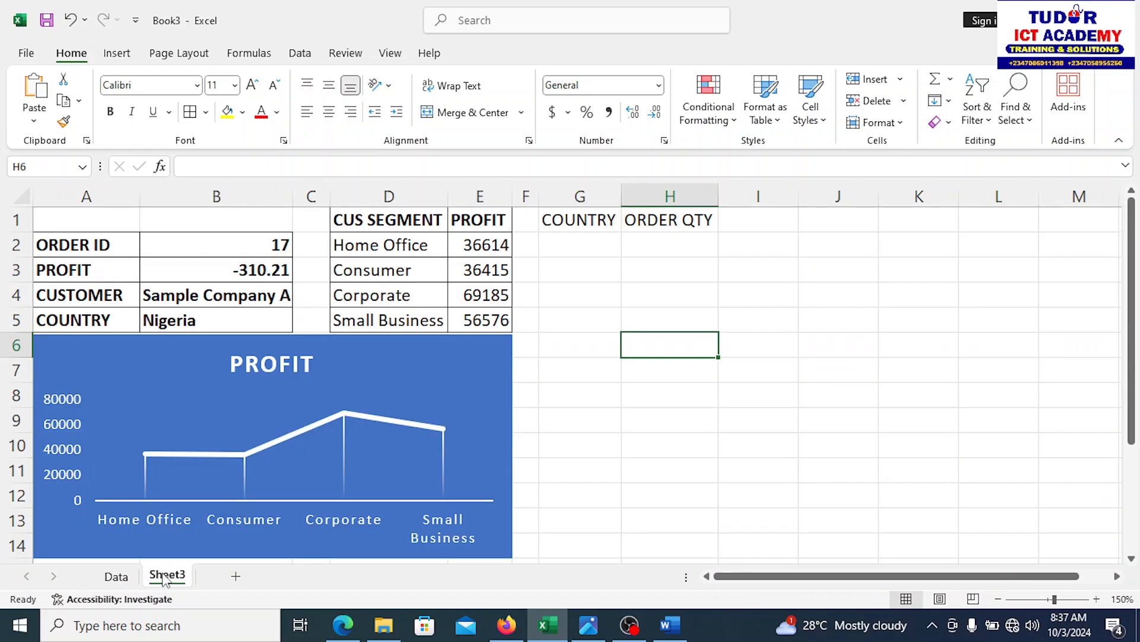
click(650, 244)
key(ctrl+v)
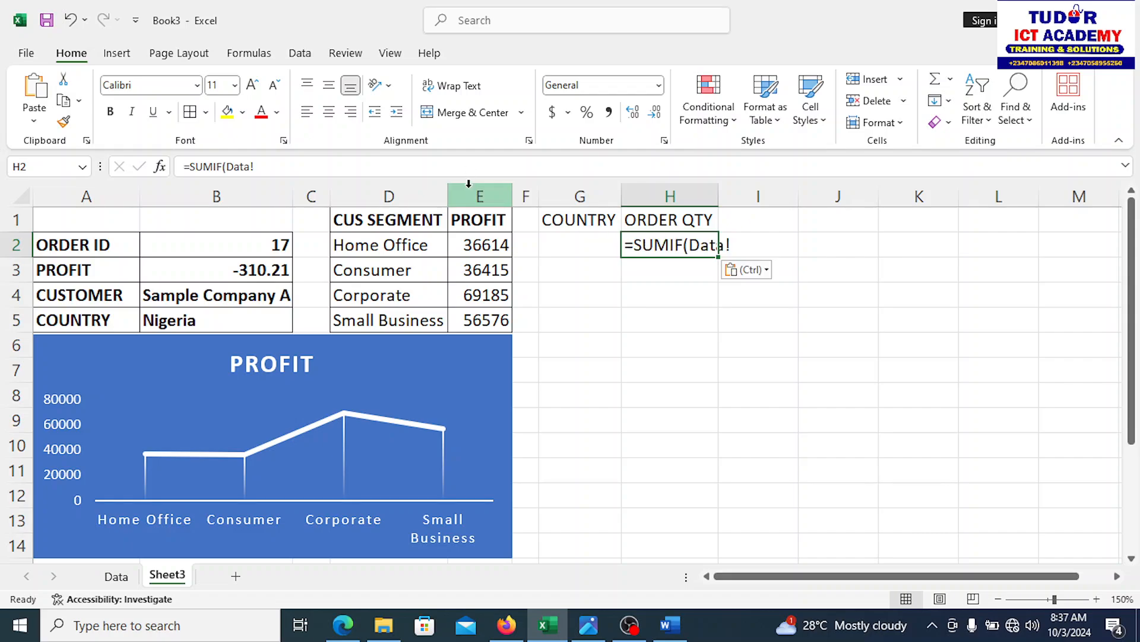
double_click(683, 245)
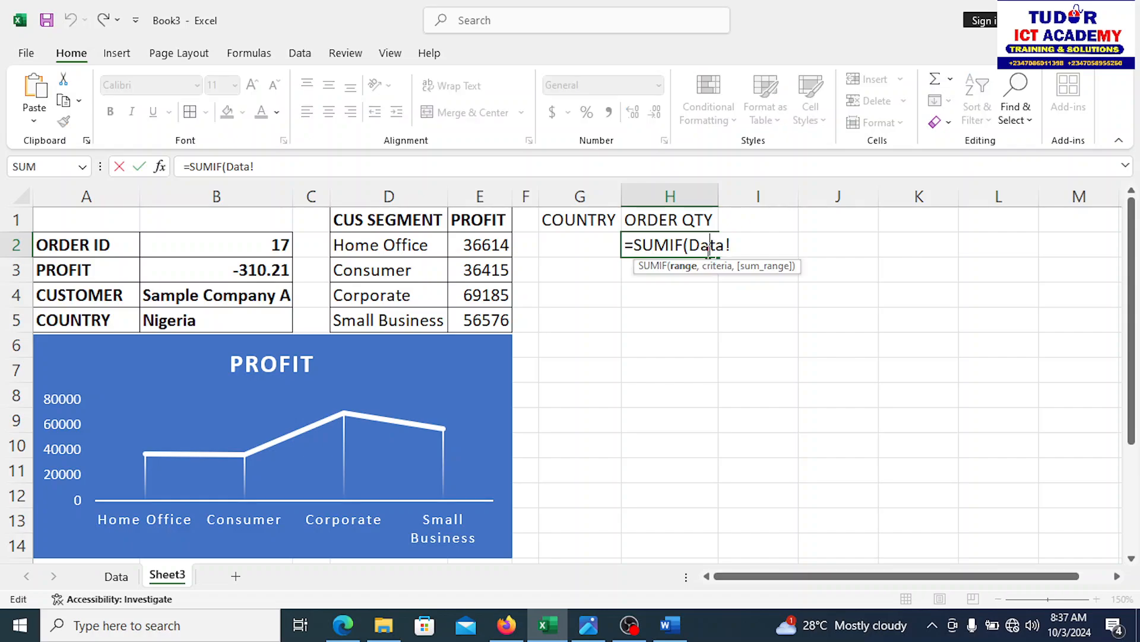
text(=SUMIF(Data!k)
key(BackSpace)
text(K2:K1001)
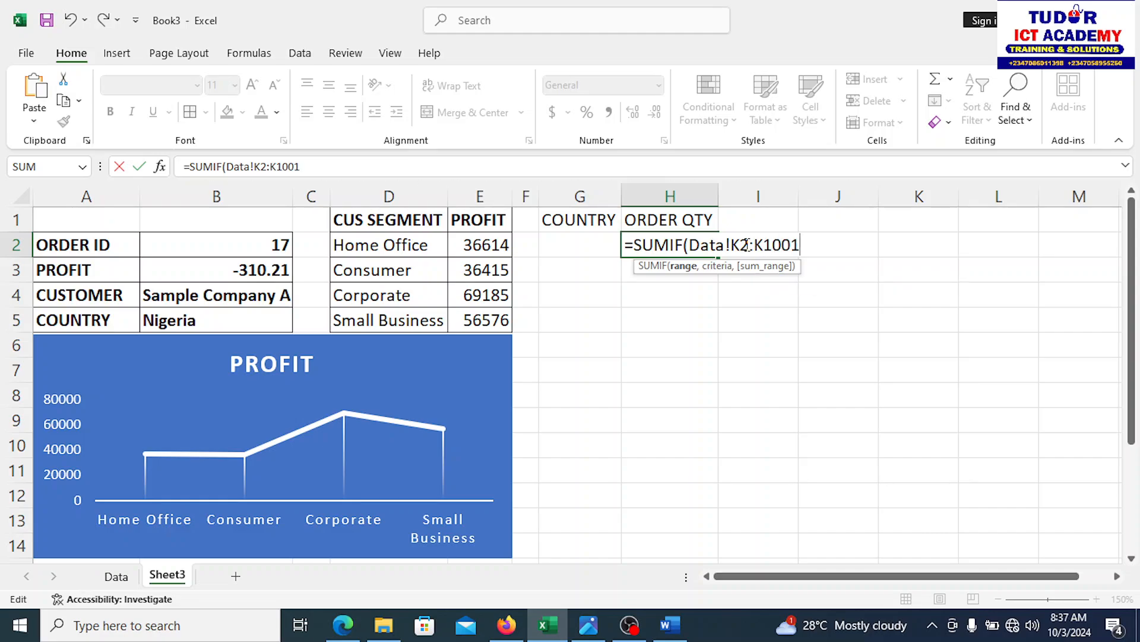
text(,)
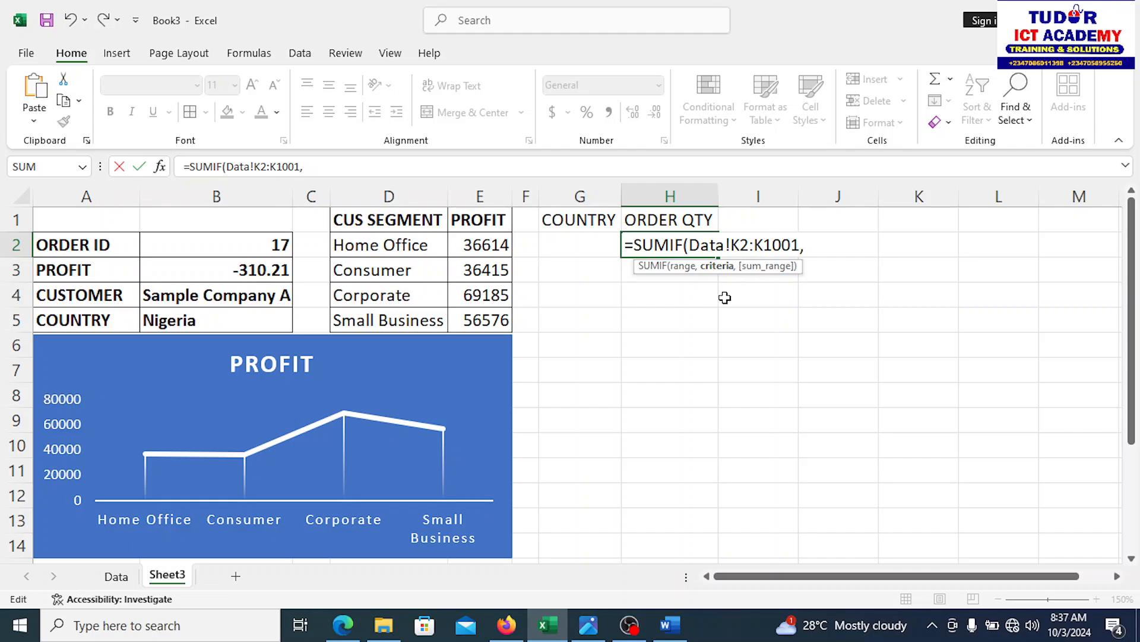
click(585, 244)
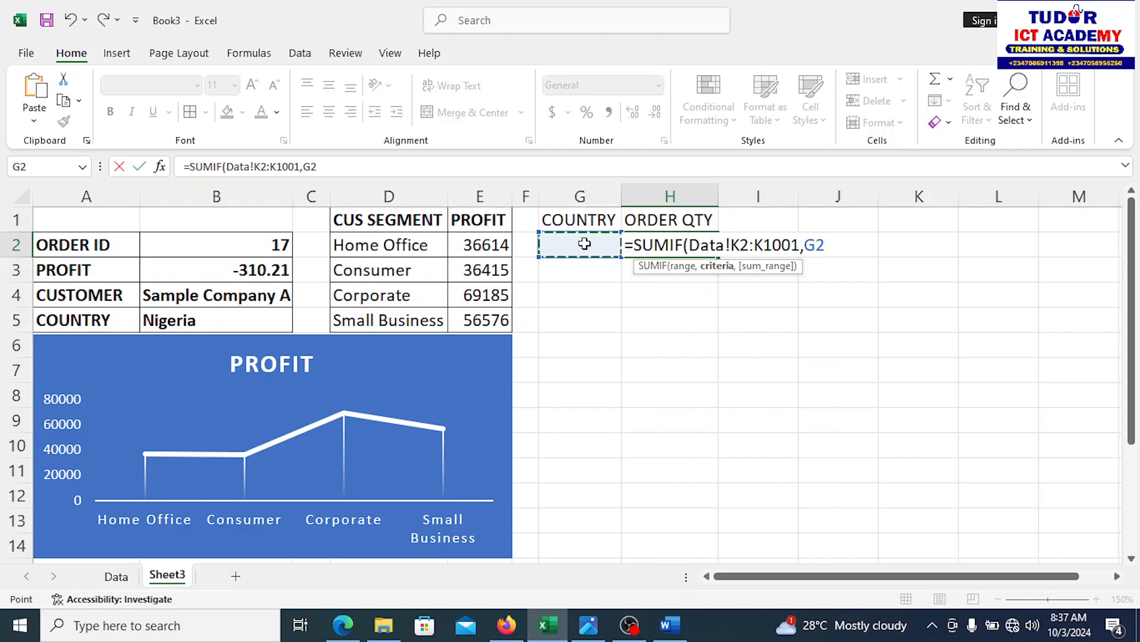
text(,)
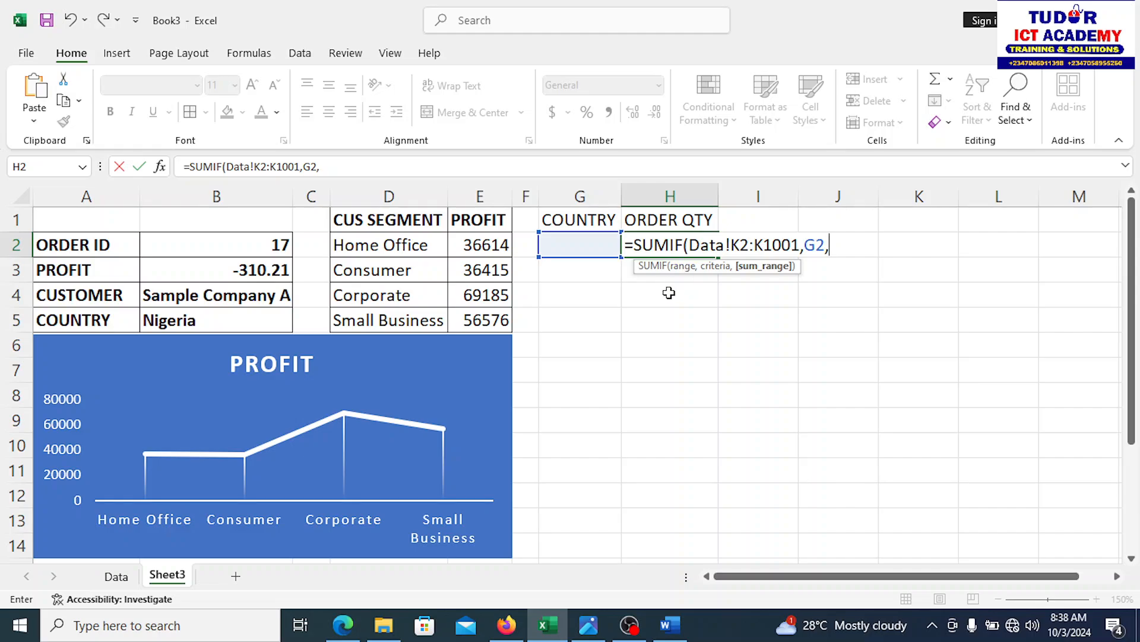
Step: Finish the SUMIF with sum range Data!D2:D1001 and commit it
click(116, 576)
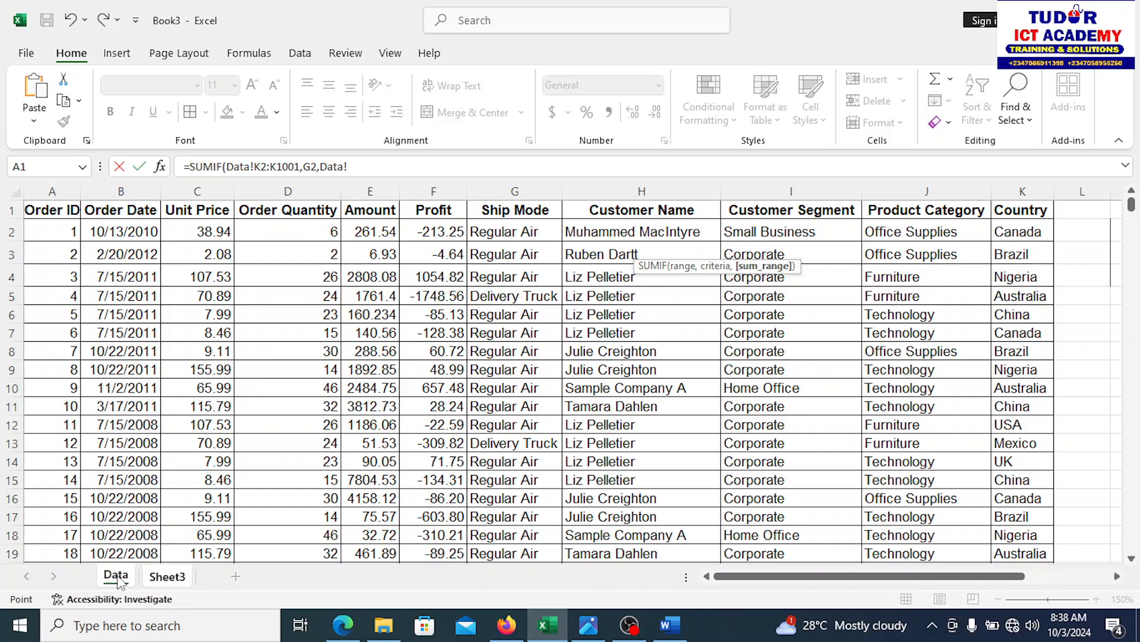
click(163, 576)
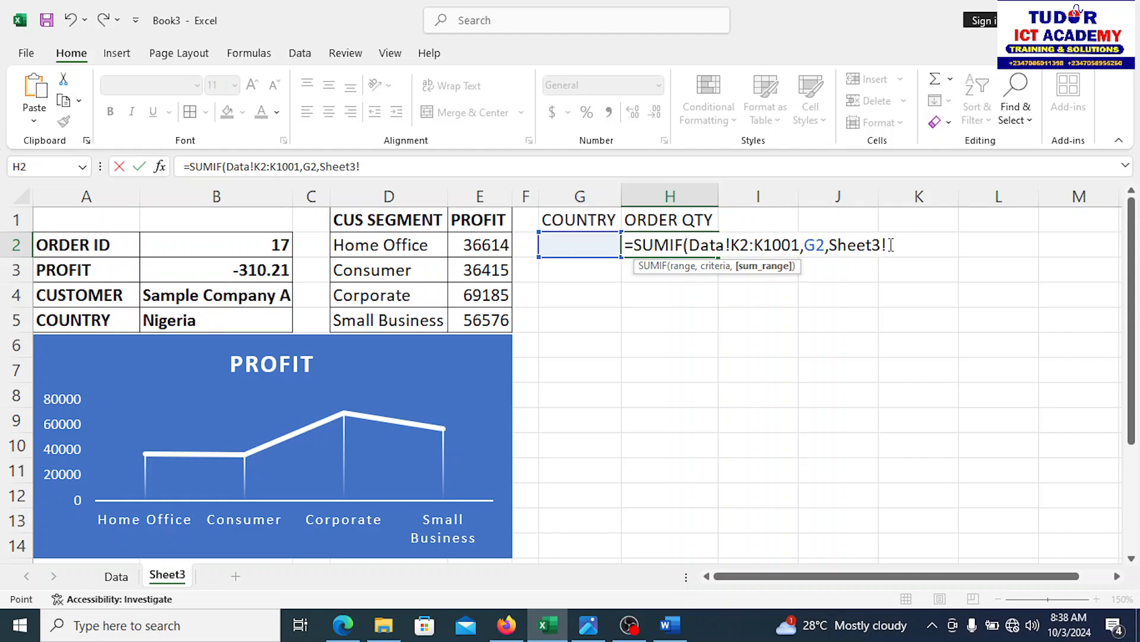
key(BackSpace)
key(BackSpace)
key(BackSpace)
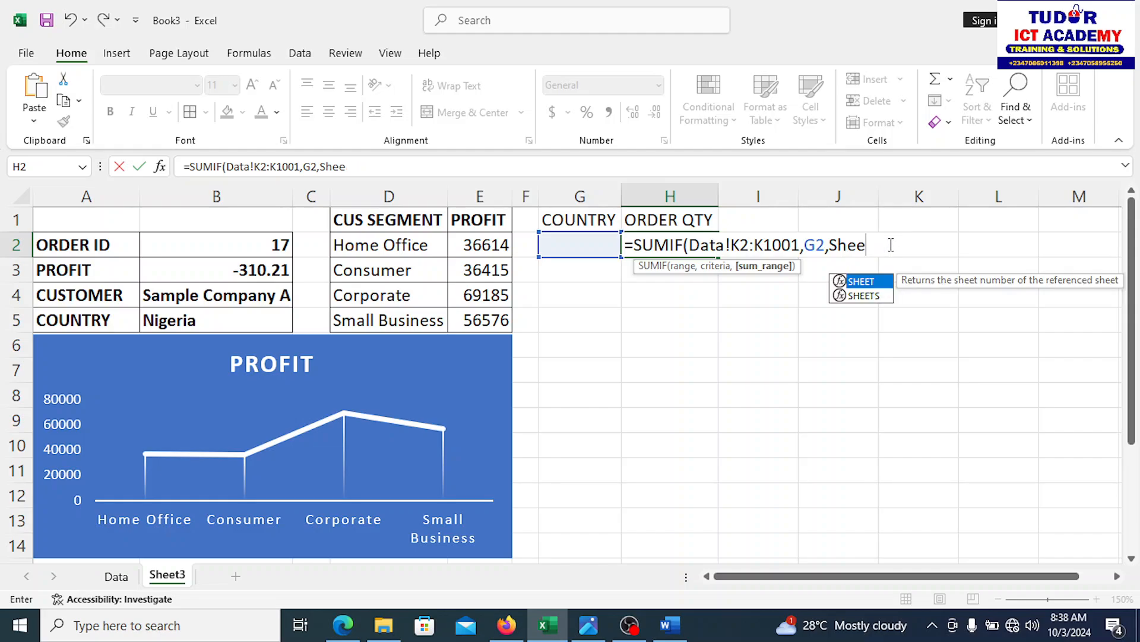
text(T)
key(BackSpace)
key(BackSpace)
key(BackSpace)
key(BackSpace)
key(BackSpace)
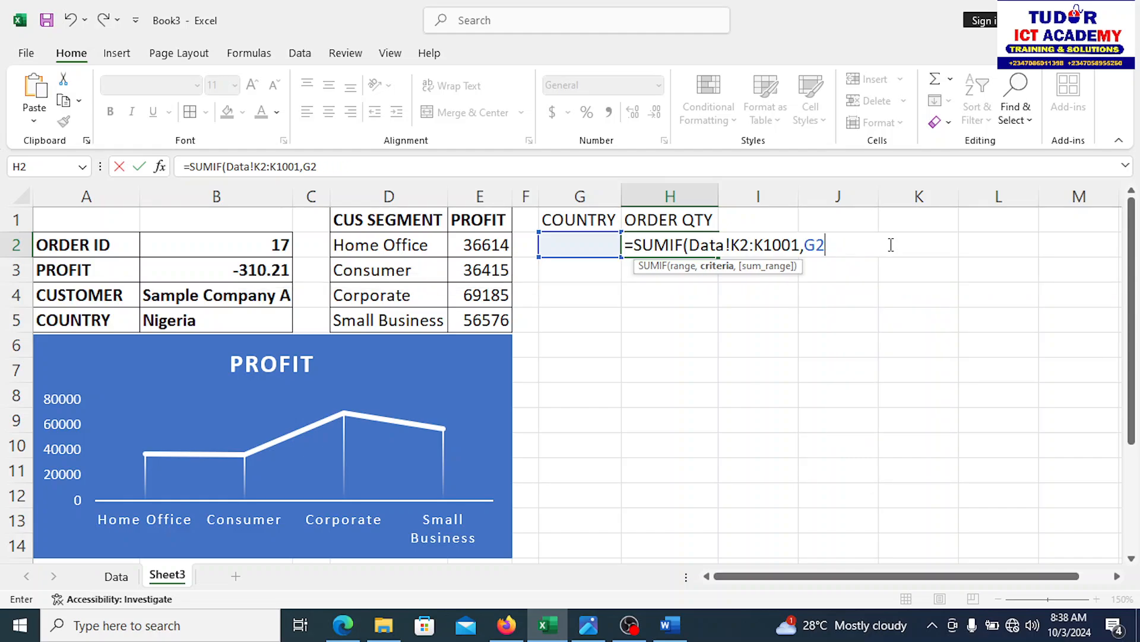
text(,)
text(Data)
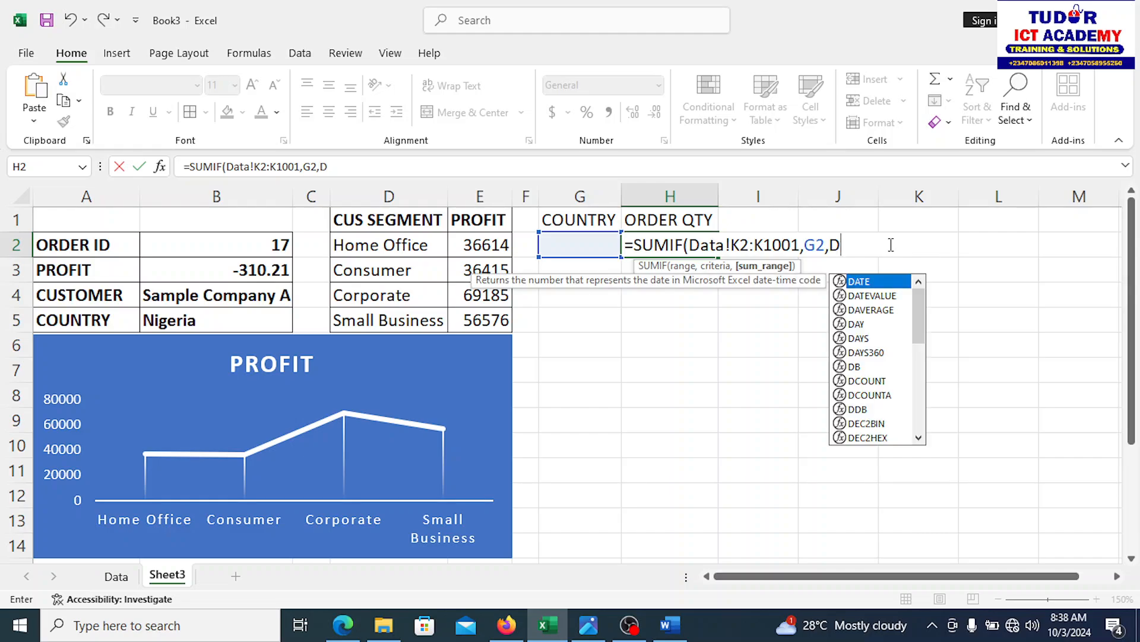
text(!)
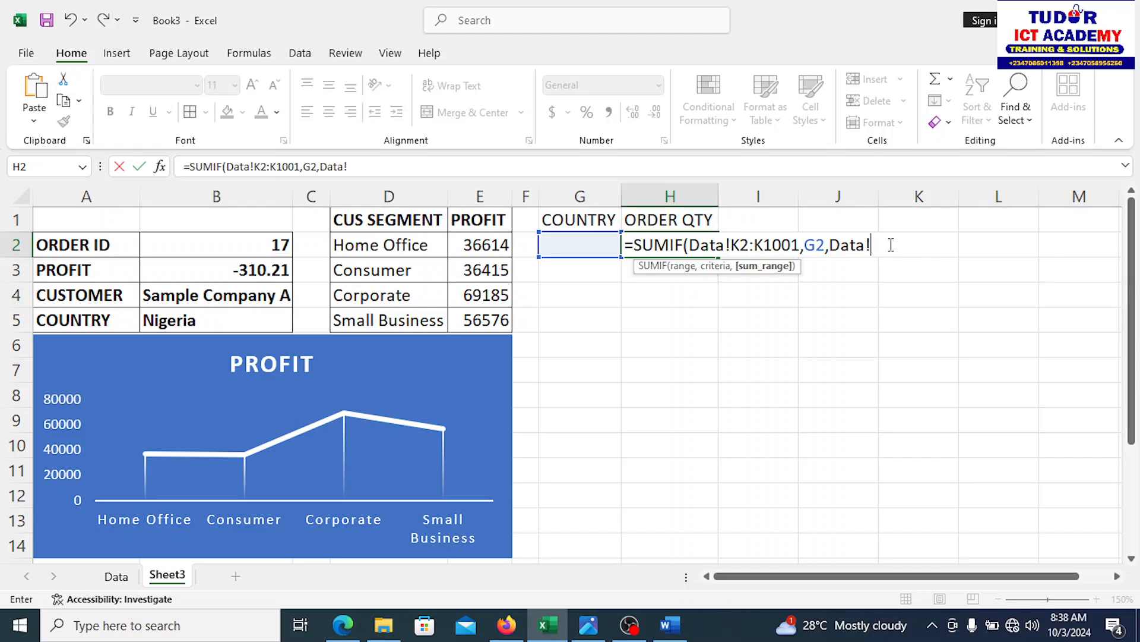
text(D2:D1001)
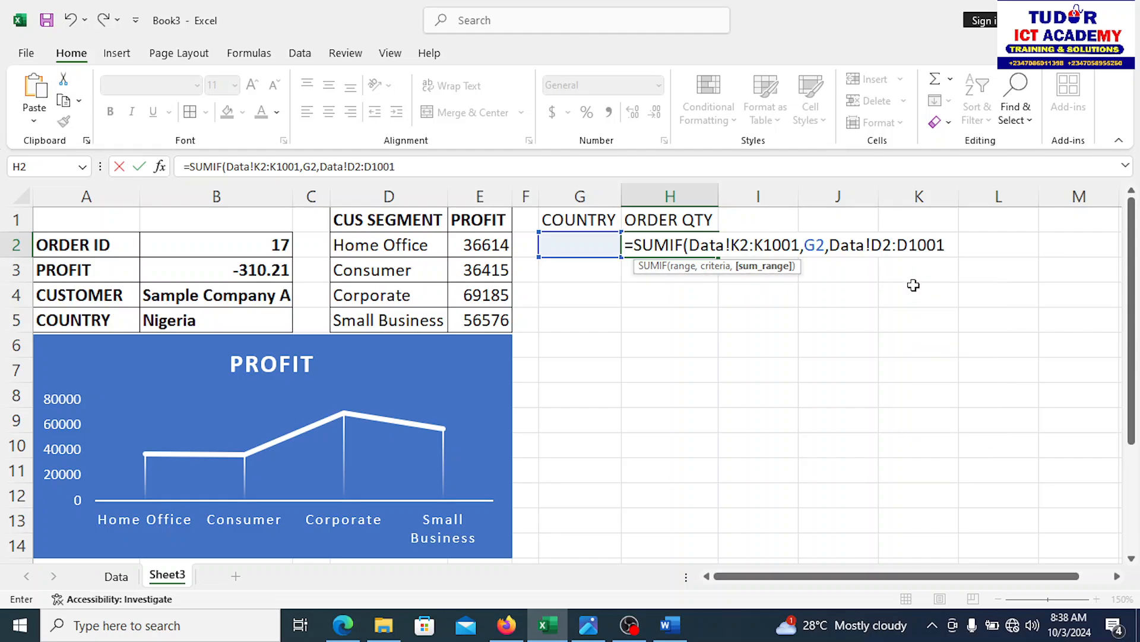
text())
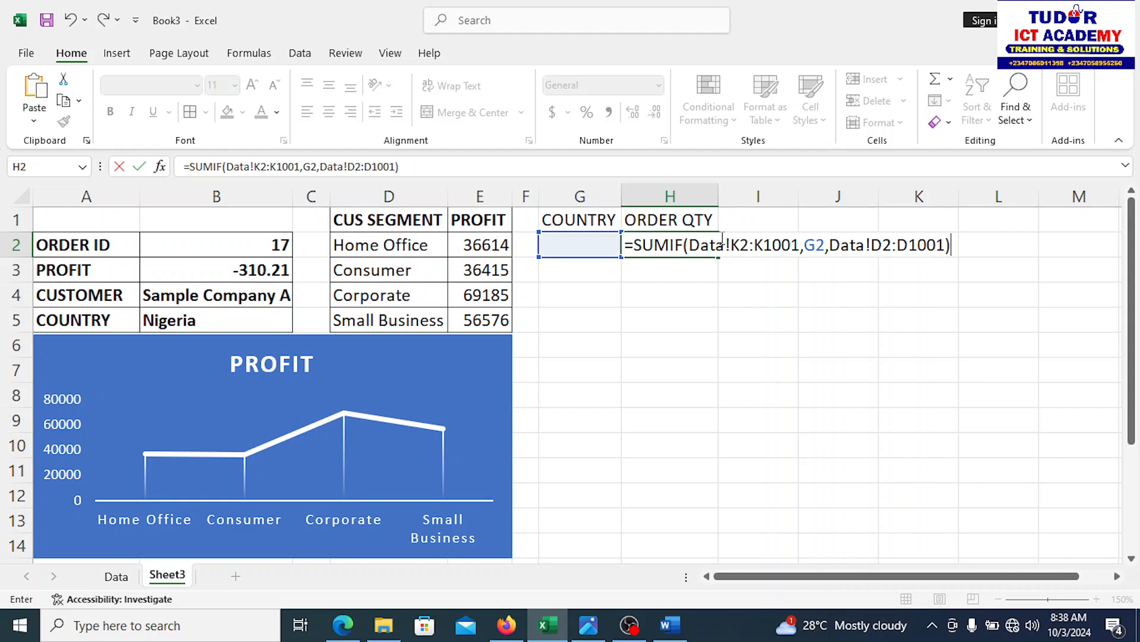
key(Return)
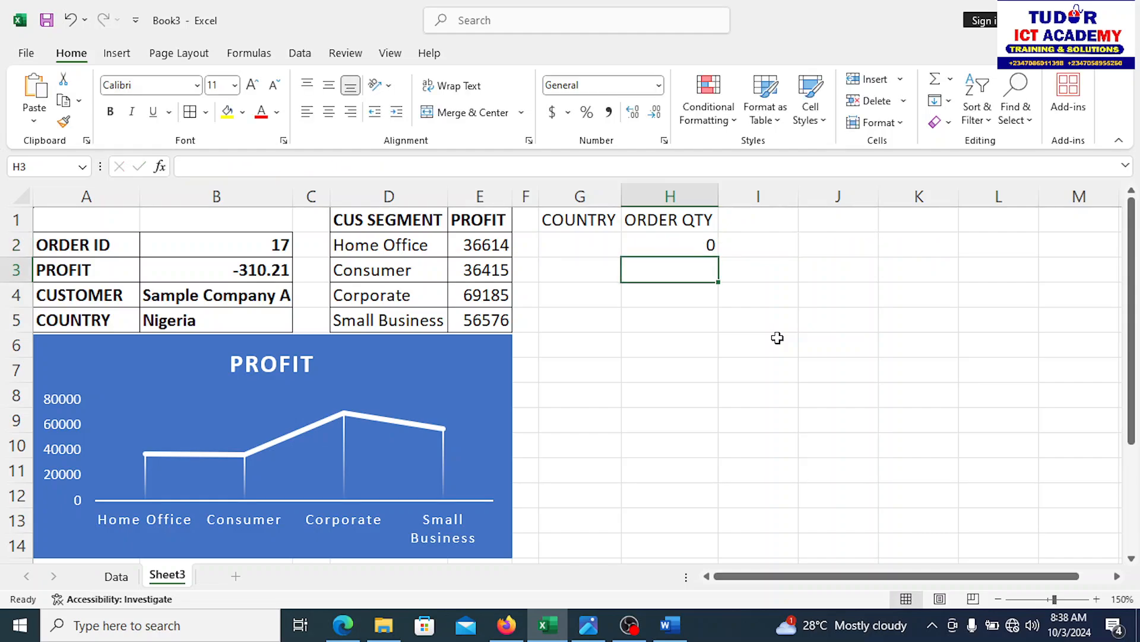
Step: Enter Nigeria, UK, Brazil and China in G2:G5 under COUNTRY
click(581, 240)
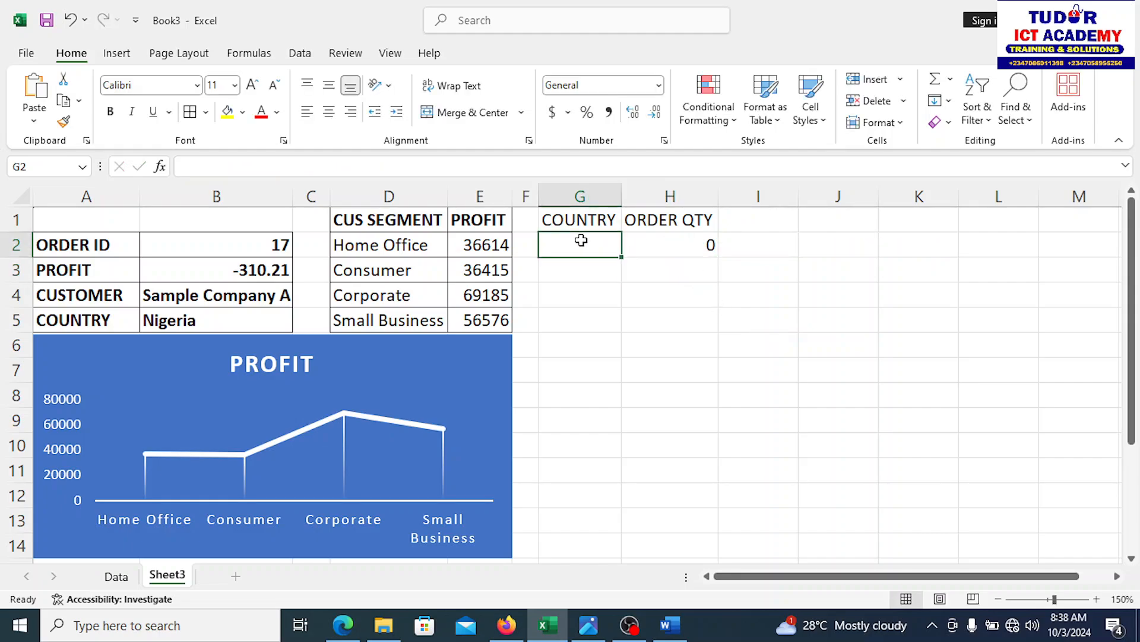
text(Ni)
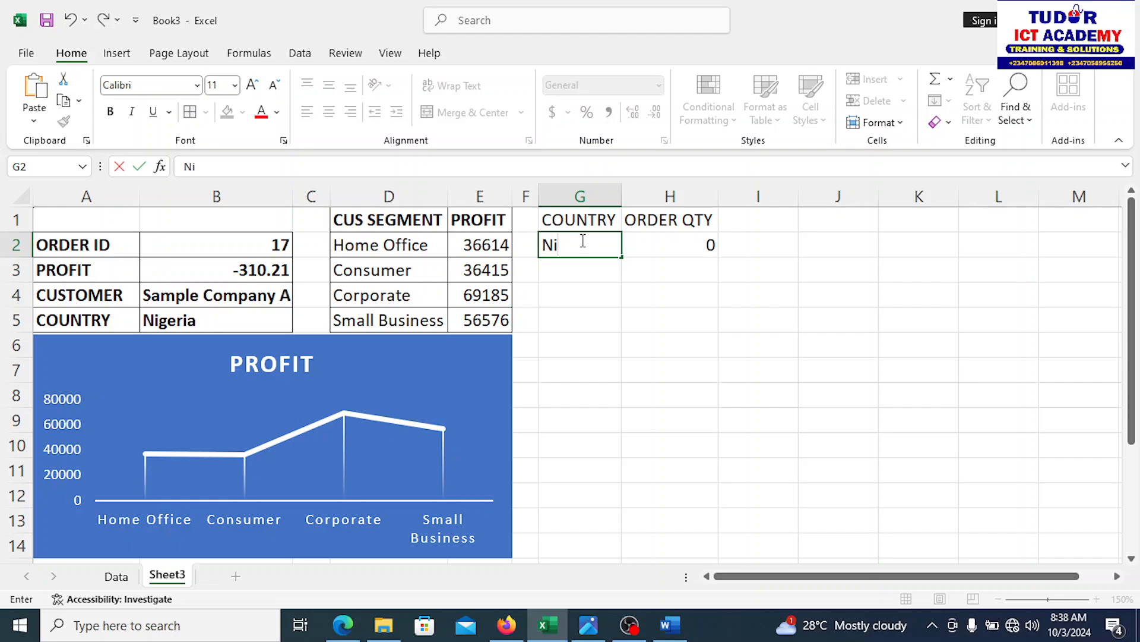
text(geria)
key(Return)
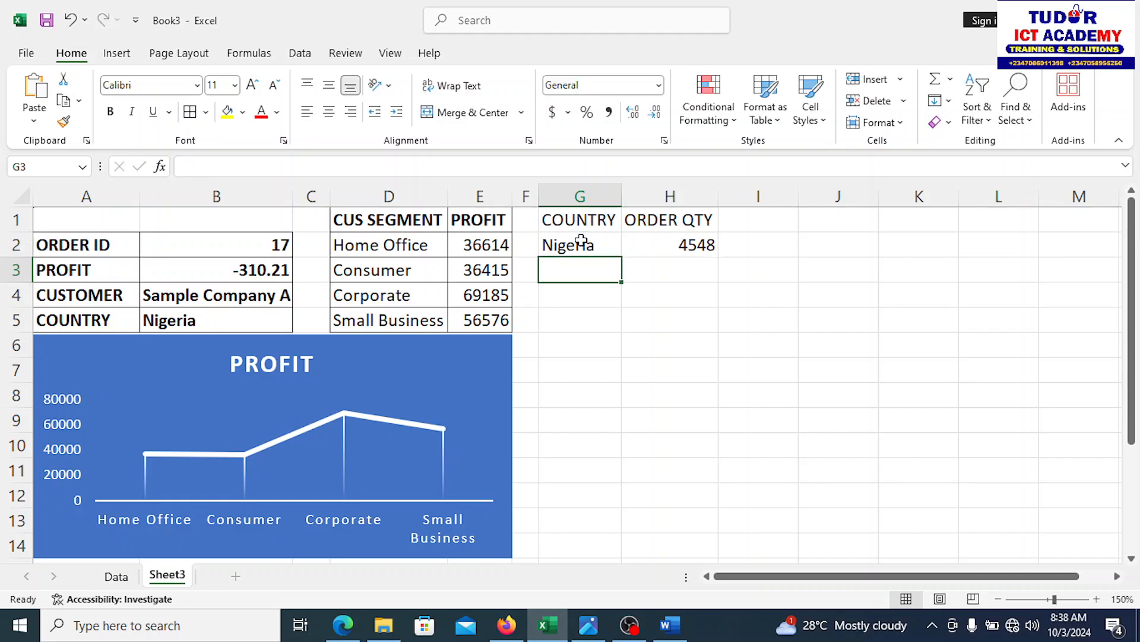
text(UK)
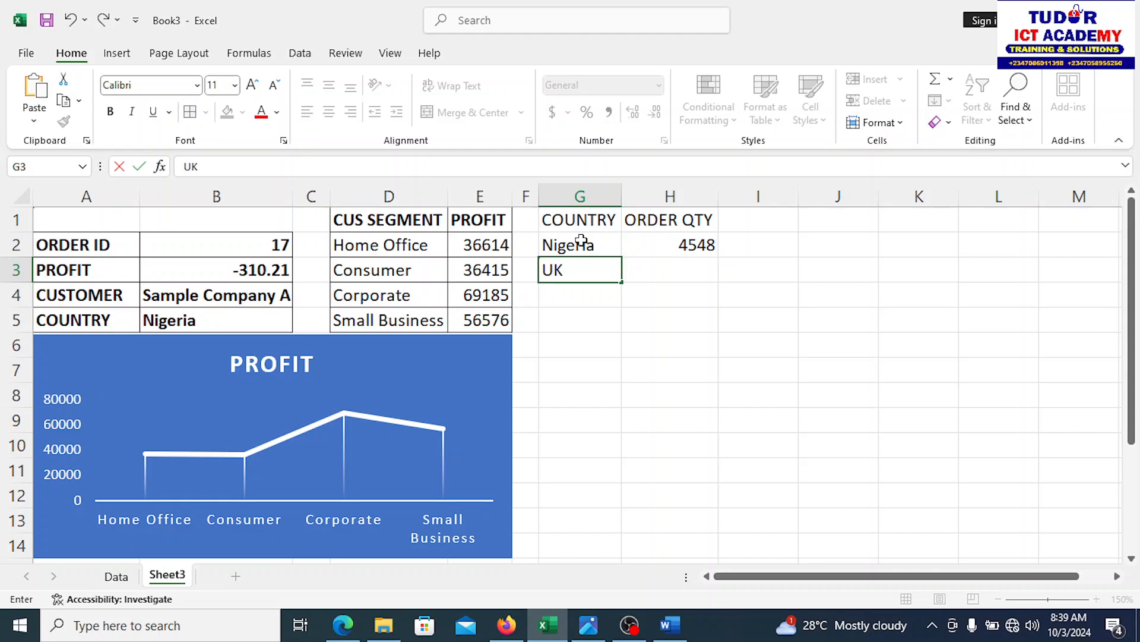
key(Return)
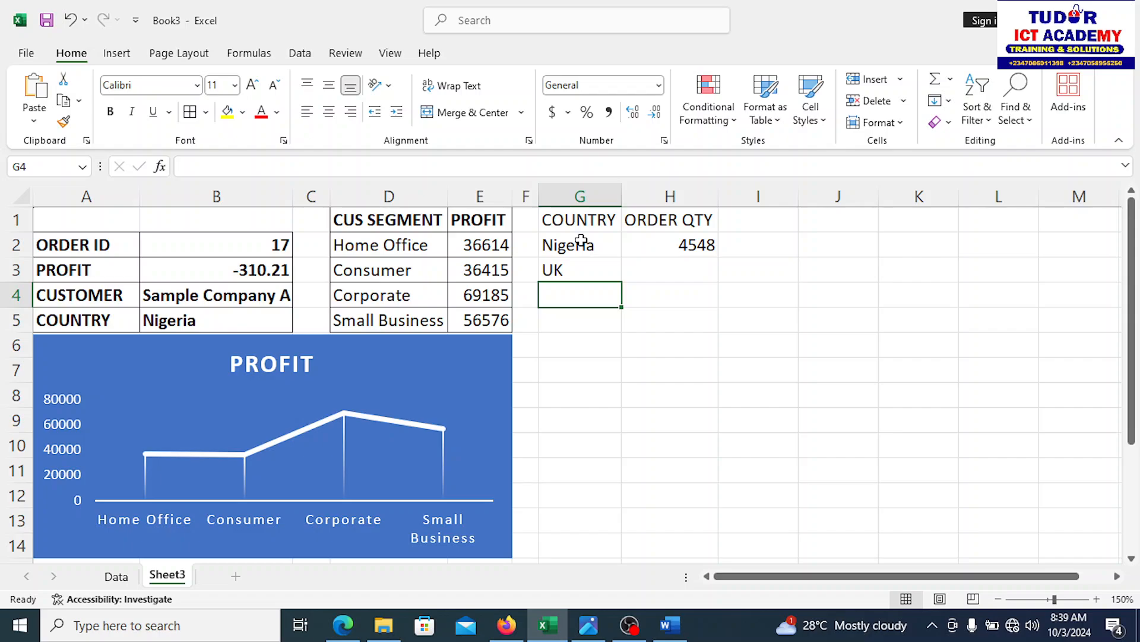
text(Bra)
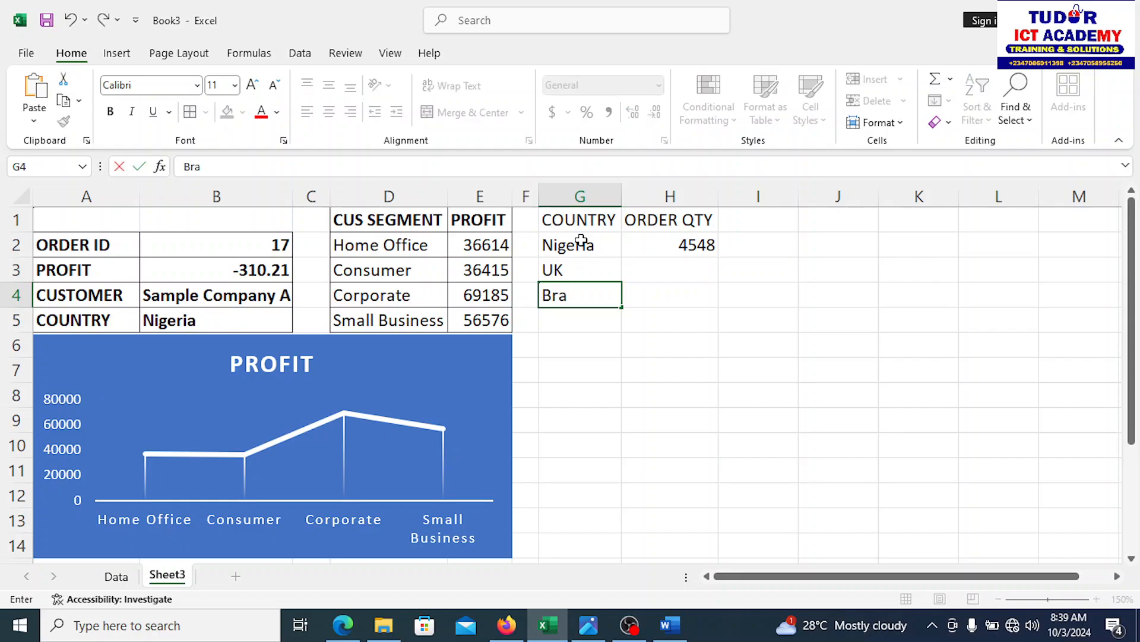
text(zil)
key(Return)
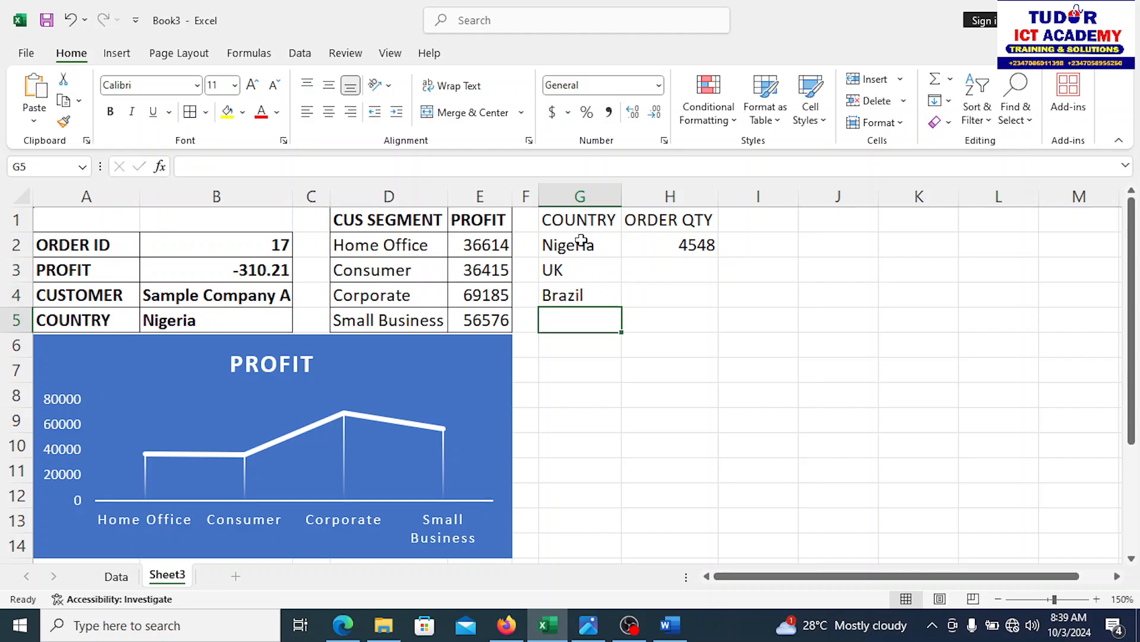
text(Ch)
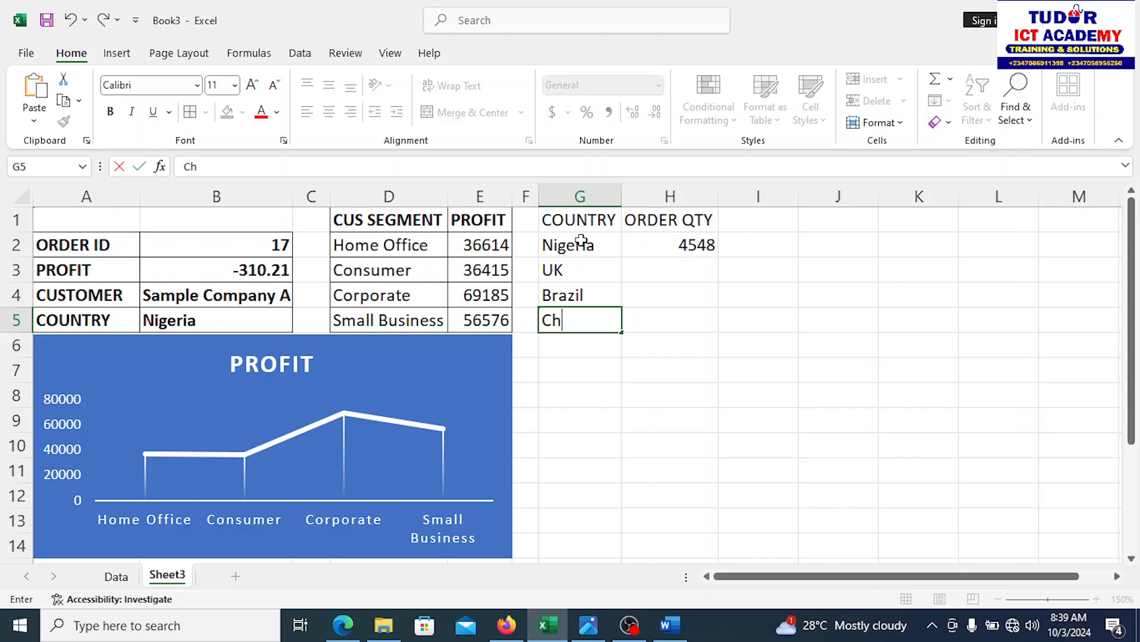
text(ina)
Step: Copy the H2 SUMIF formula down to H5 for every country
click(695, 245)
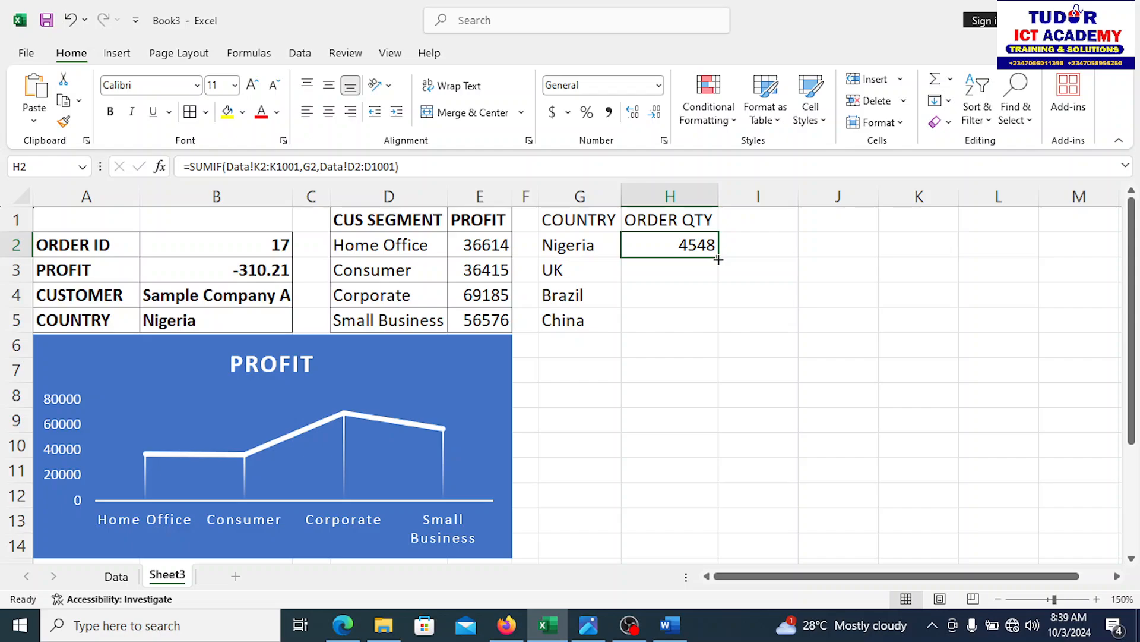
drag(719, 259, 716, 331)
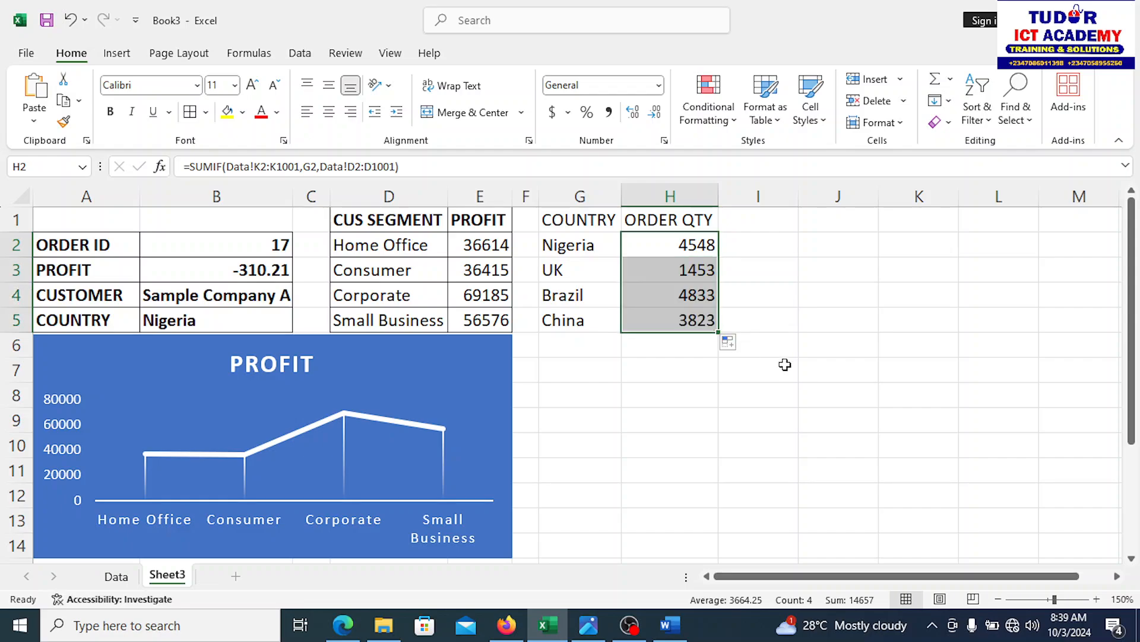
click(778, 387)
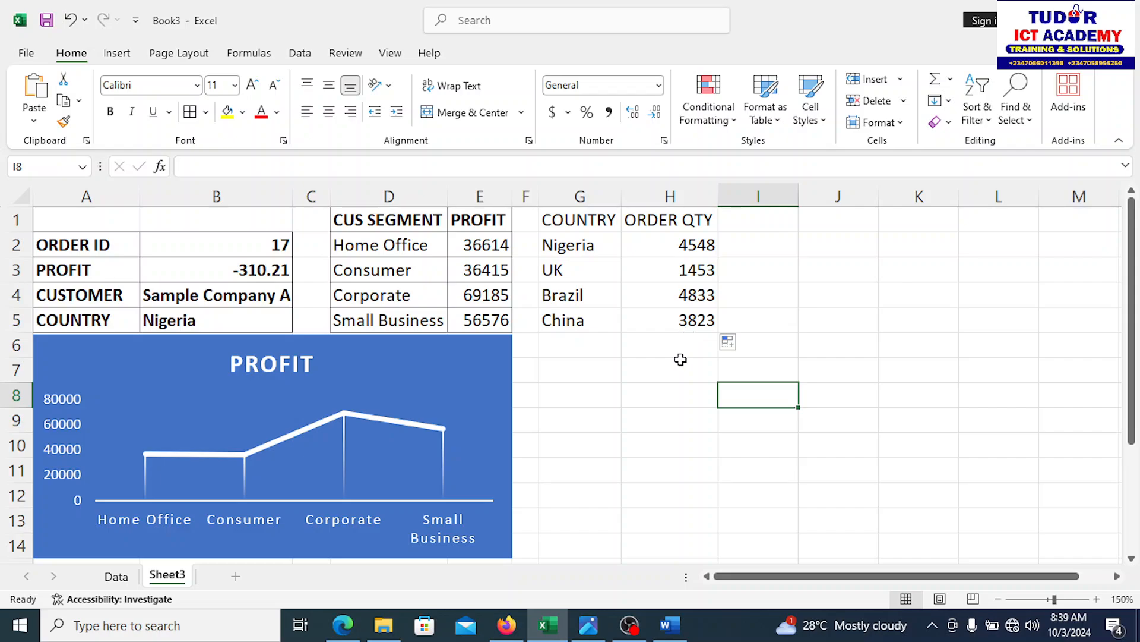
Step: Put All Borders on G1:H5 and bold the COUNTRY and ORDER QTY headers
drag(553, 220, 669, 317)
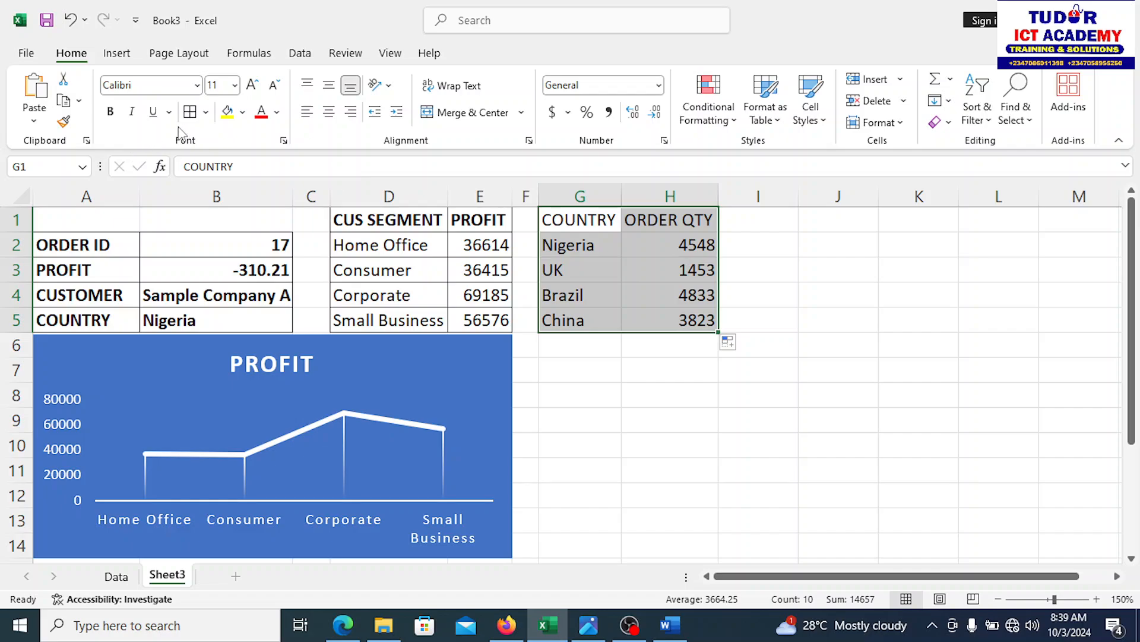
click(190, 113)
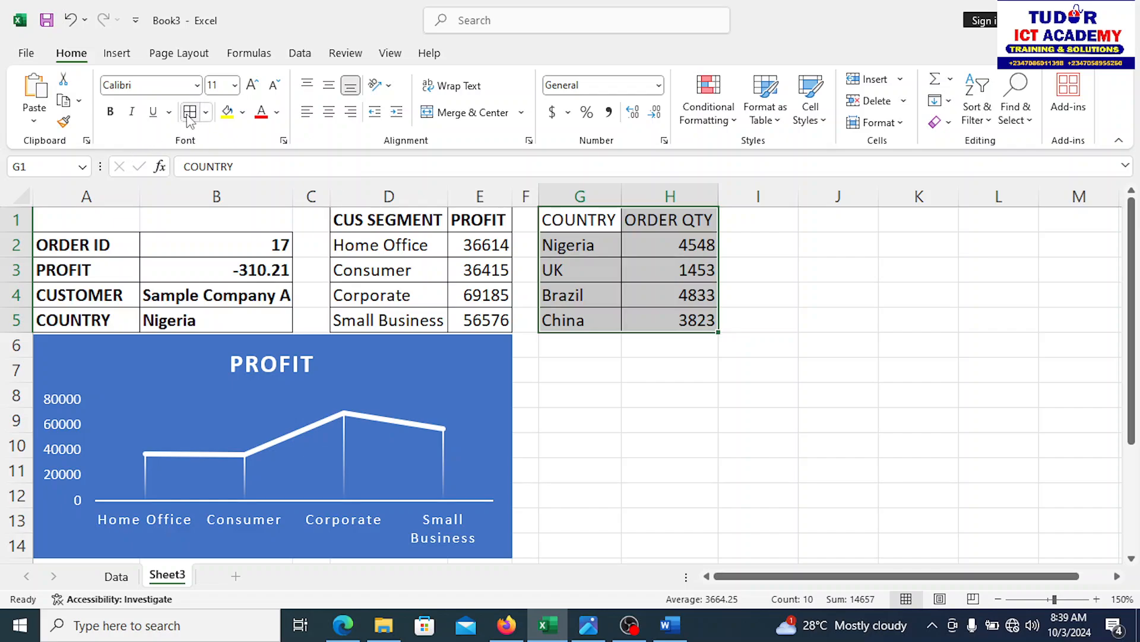
click(552, 267)
drag(561, 223, 663, 220)
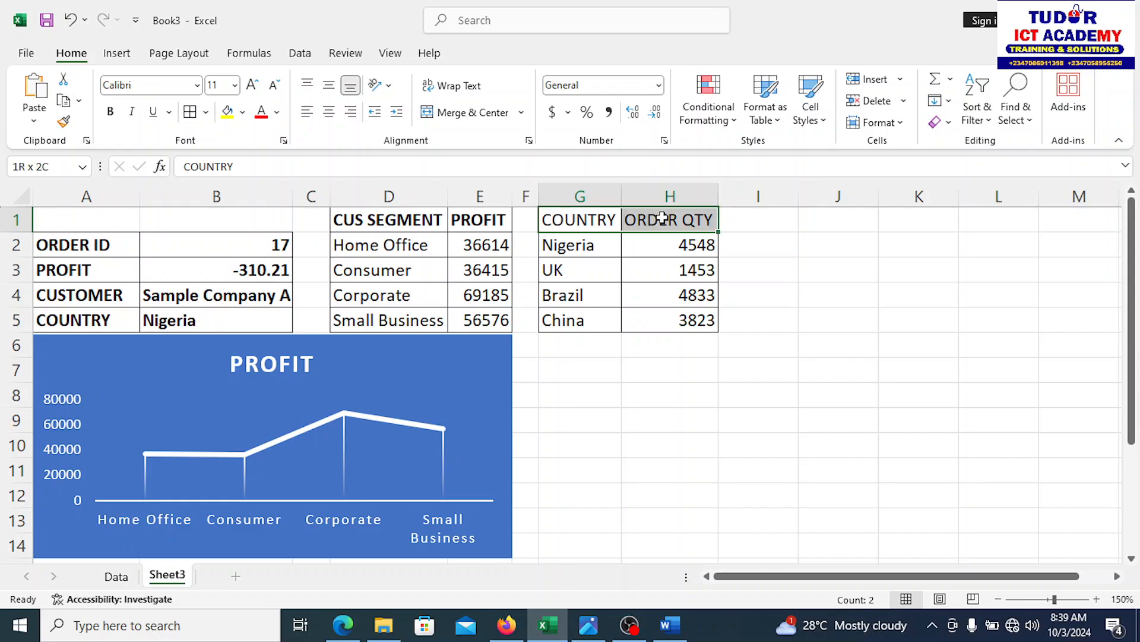
click(110, 111)
click(636, 440)
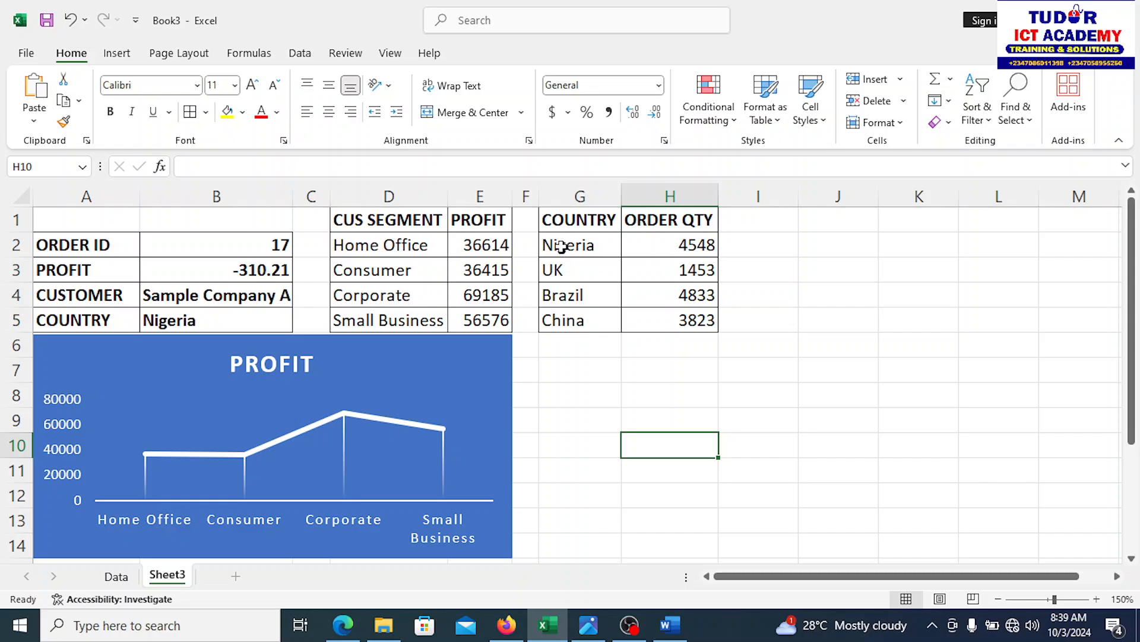
drag(576, 219, 697, 322)
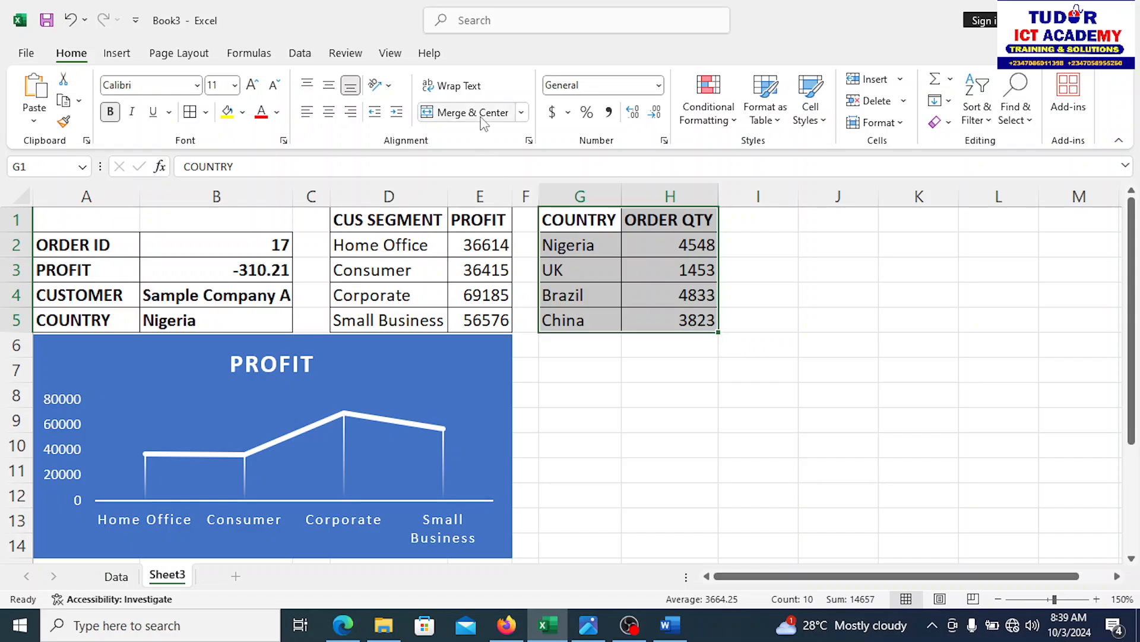
Step: Insert a clustered column chart of G1:H5 and place it beside the PROFIT chart
click(131, 57)
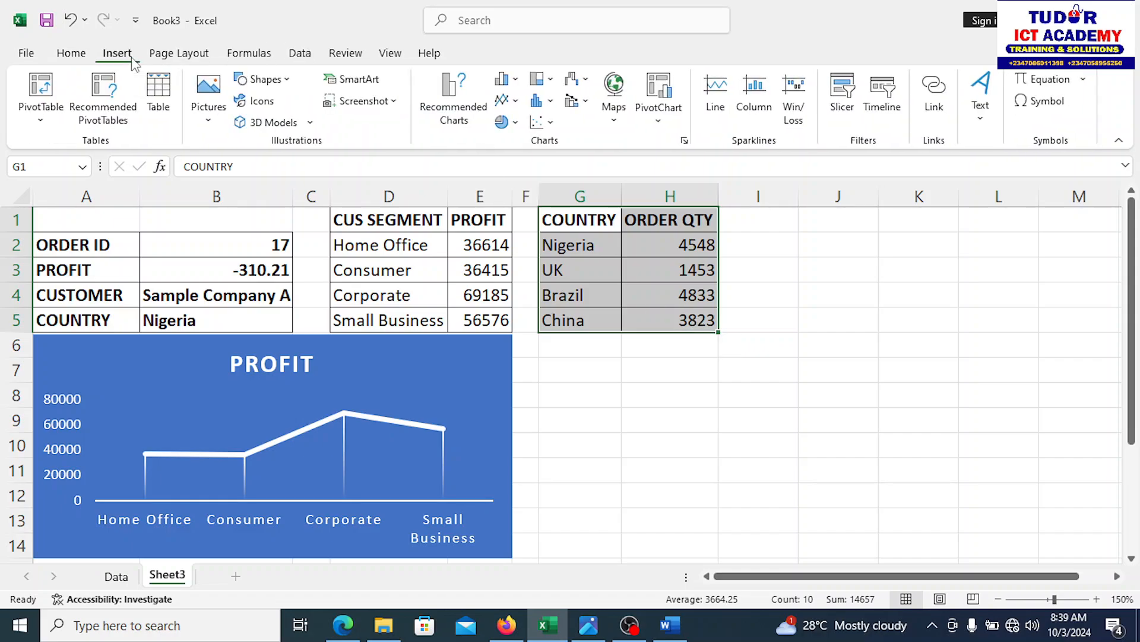
click(467, 110)
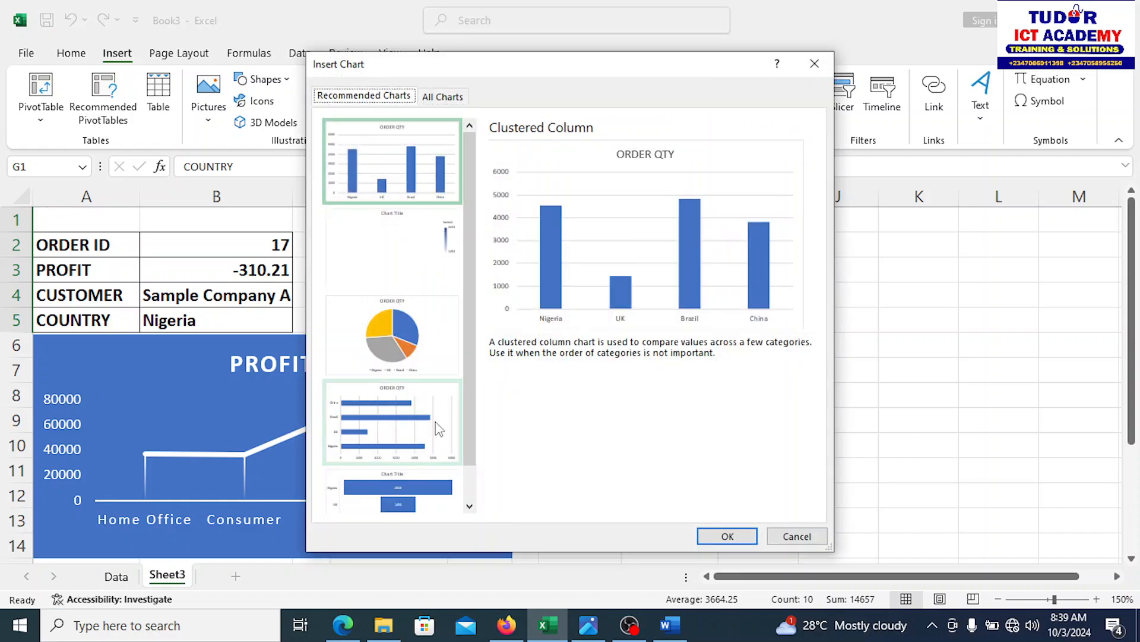
click(419, 190)
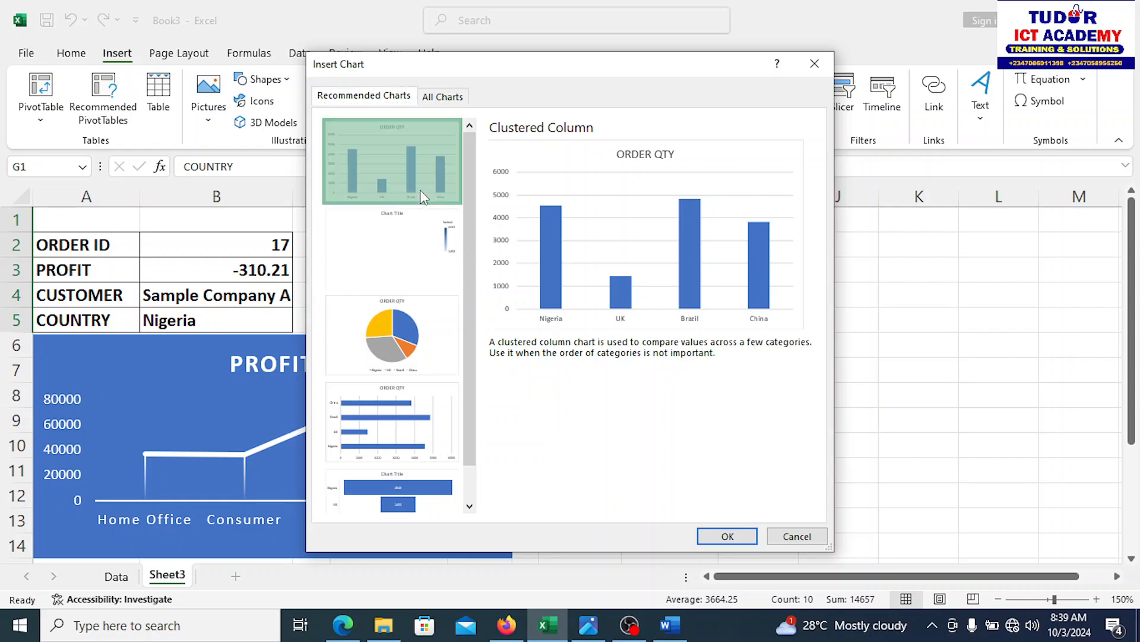
click(740, 536)
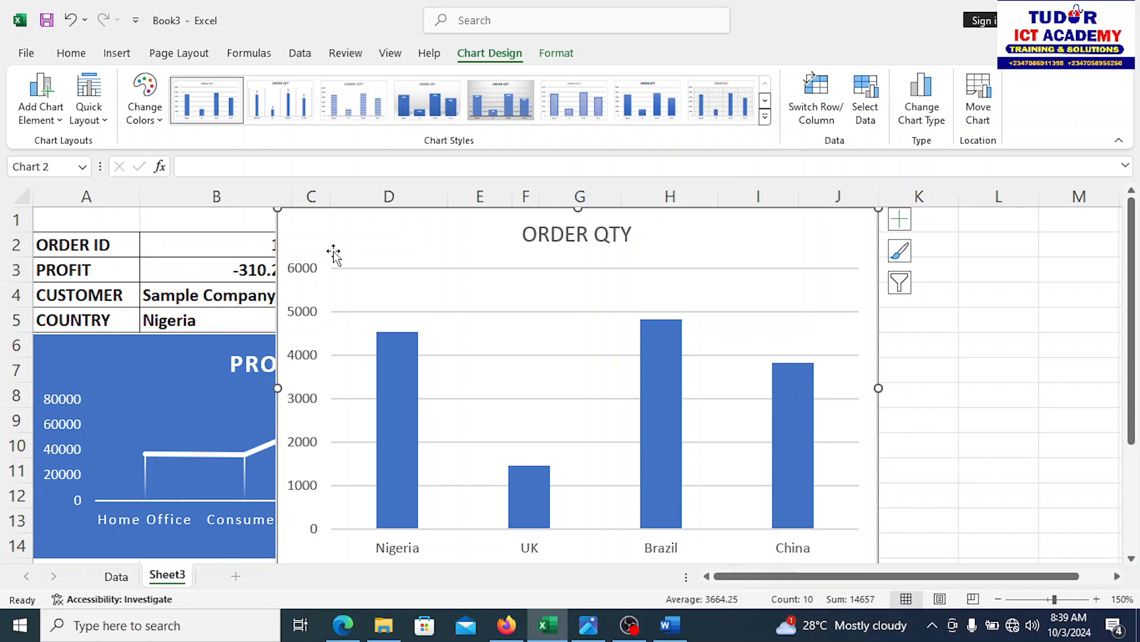
click(360, 315)
drag(359, 315, 382, 364)
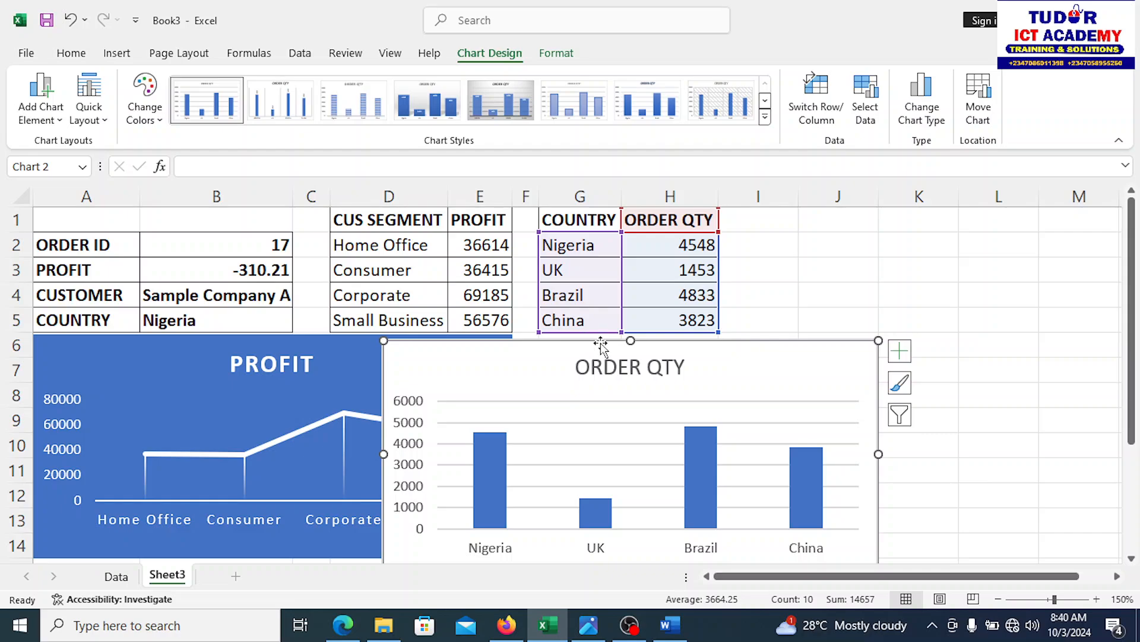
drag(585, 342, 734, 342)
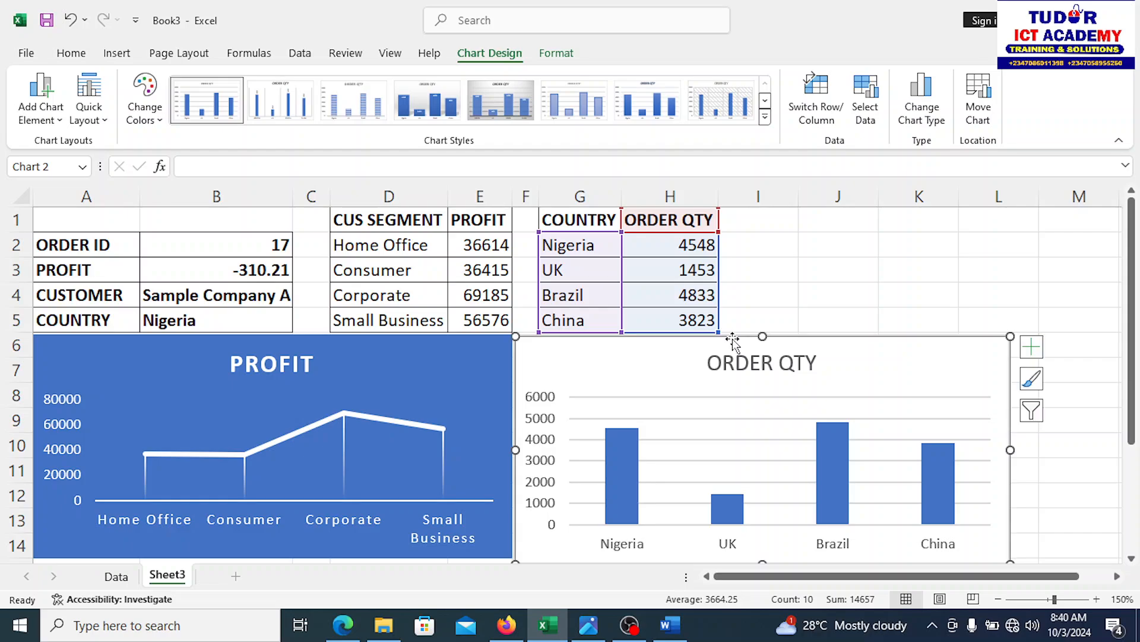
Step: Give the ORDER QTY chart a dark style with bold title and data labels
click(491, 115)
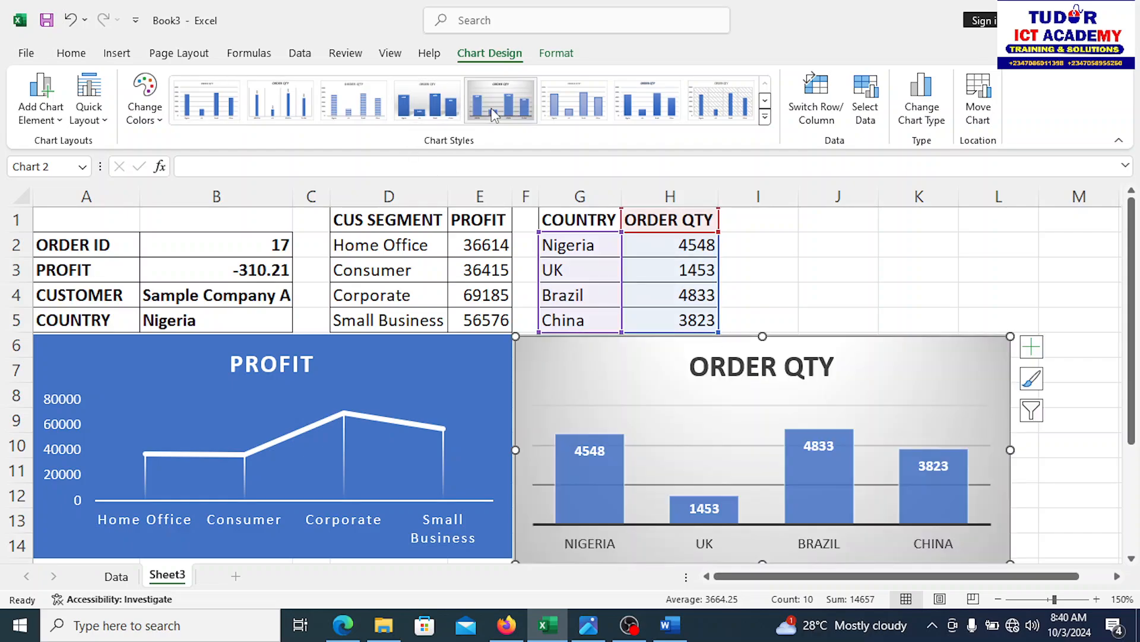
click(765, 119)
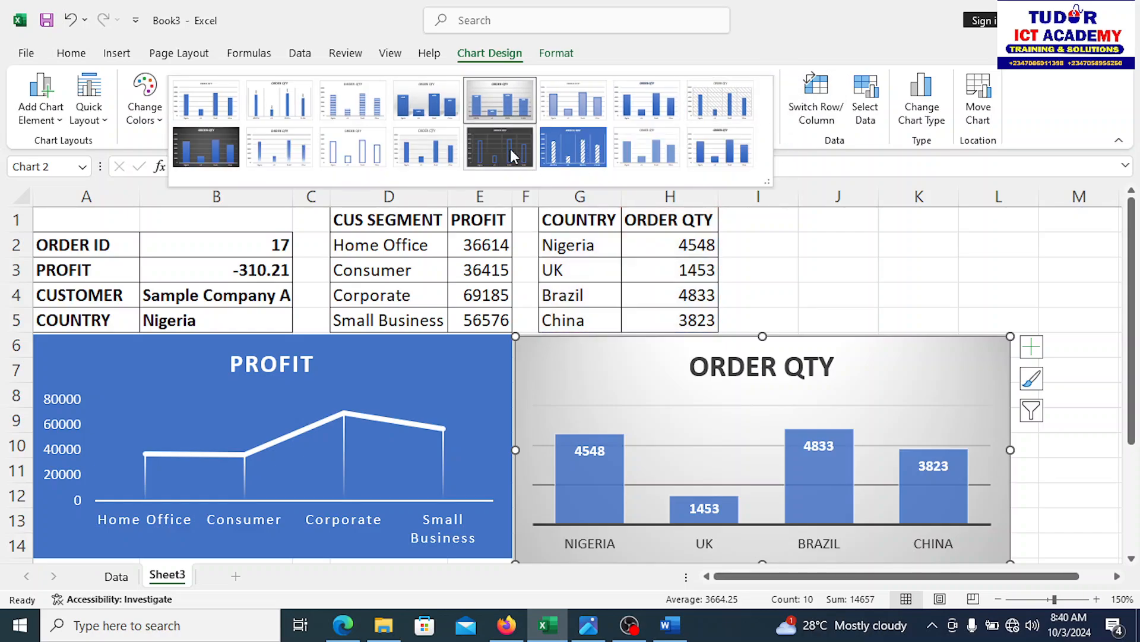
click(221, 167)
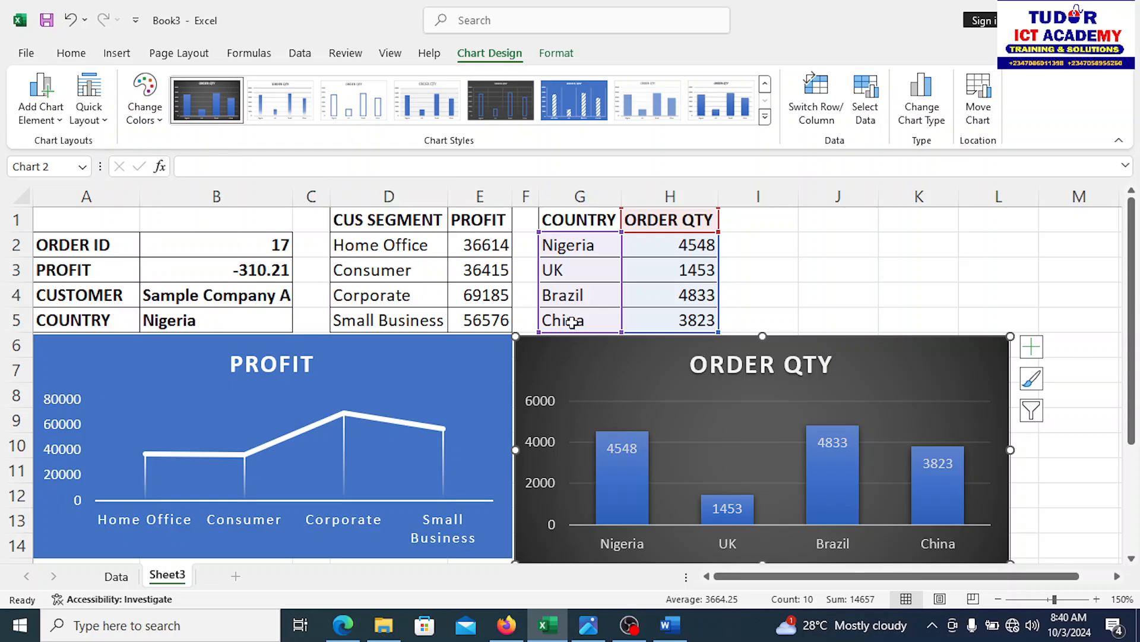
click(1002, 280)
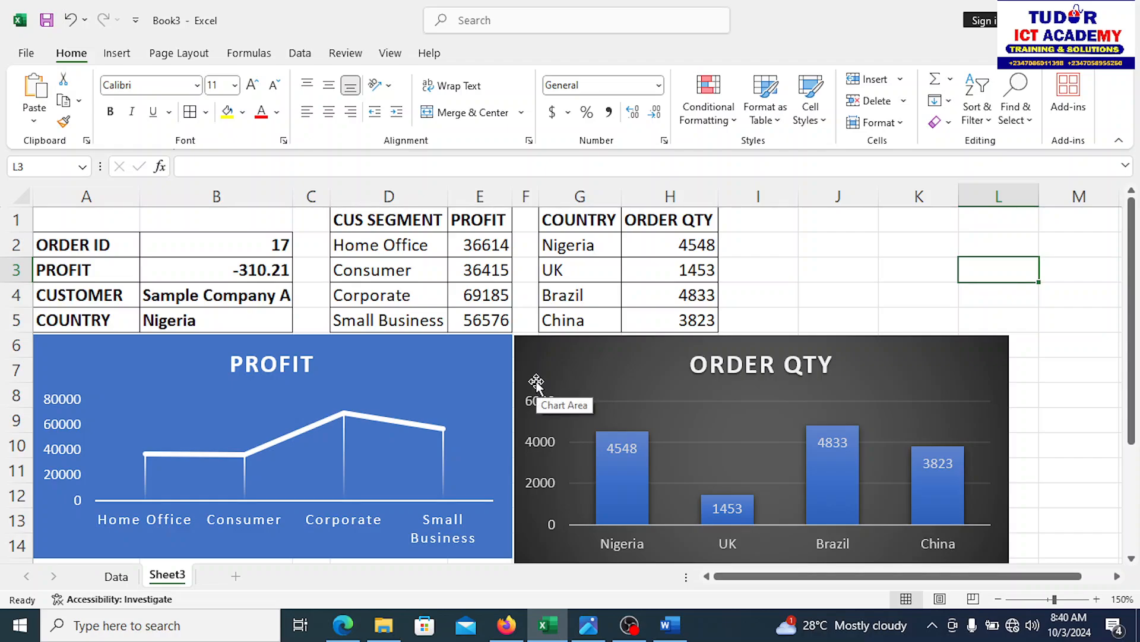
Step: Cut the ORDER ID details block A2:B5 and paste it at A1
drag(76, 243, 257, 331)
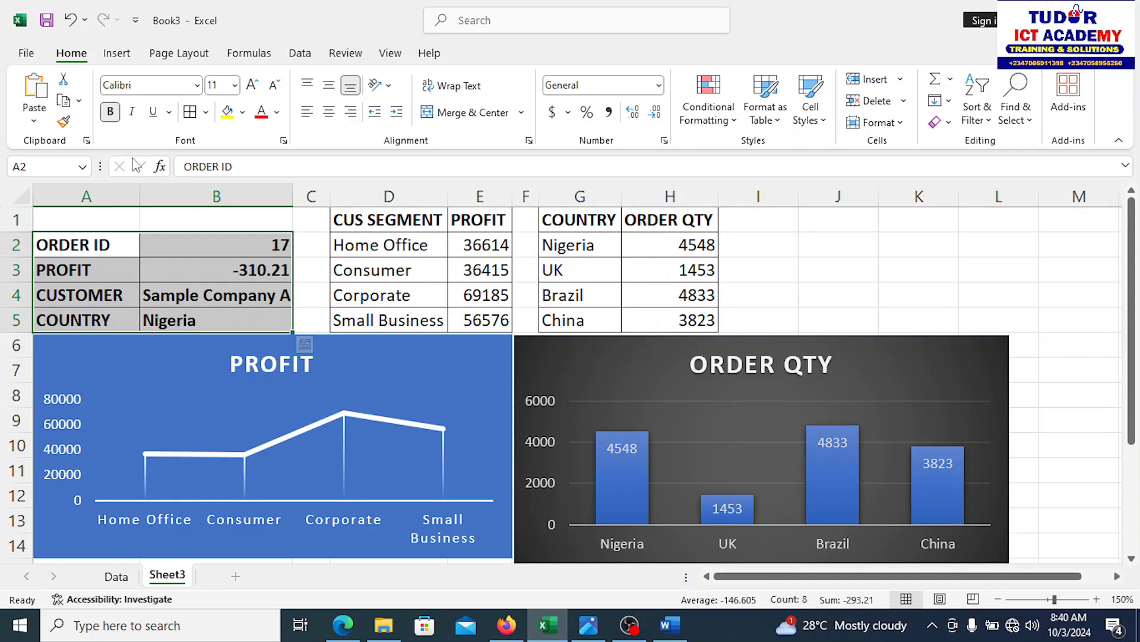
click(63, 79)
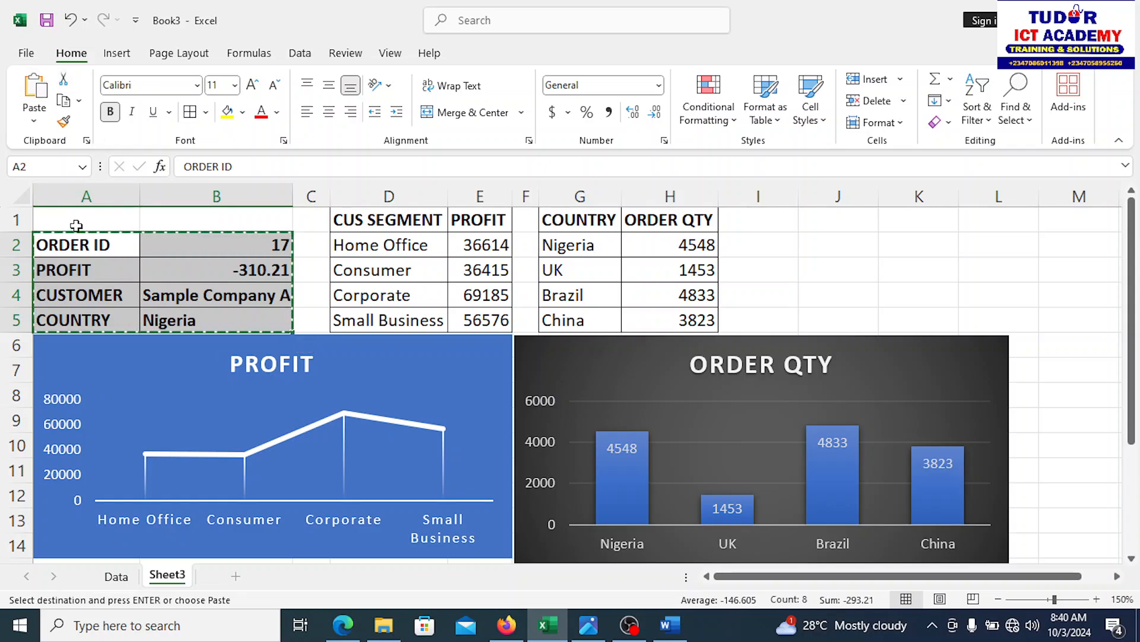
click(76, 219)
key(ctrl+v)
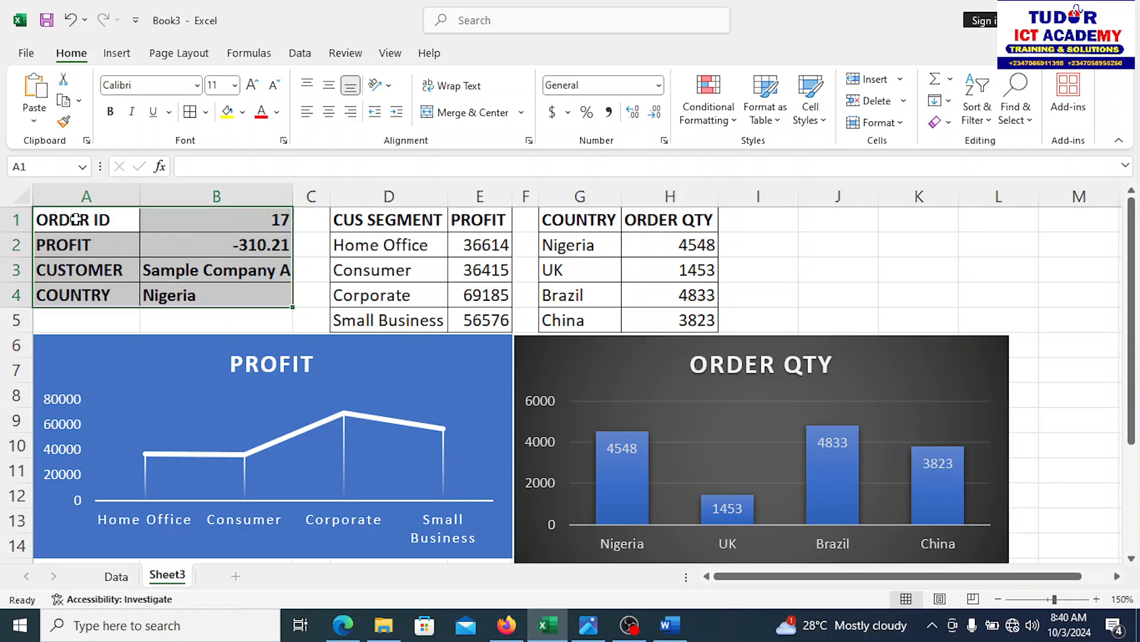
click(877, 302)
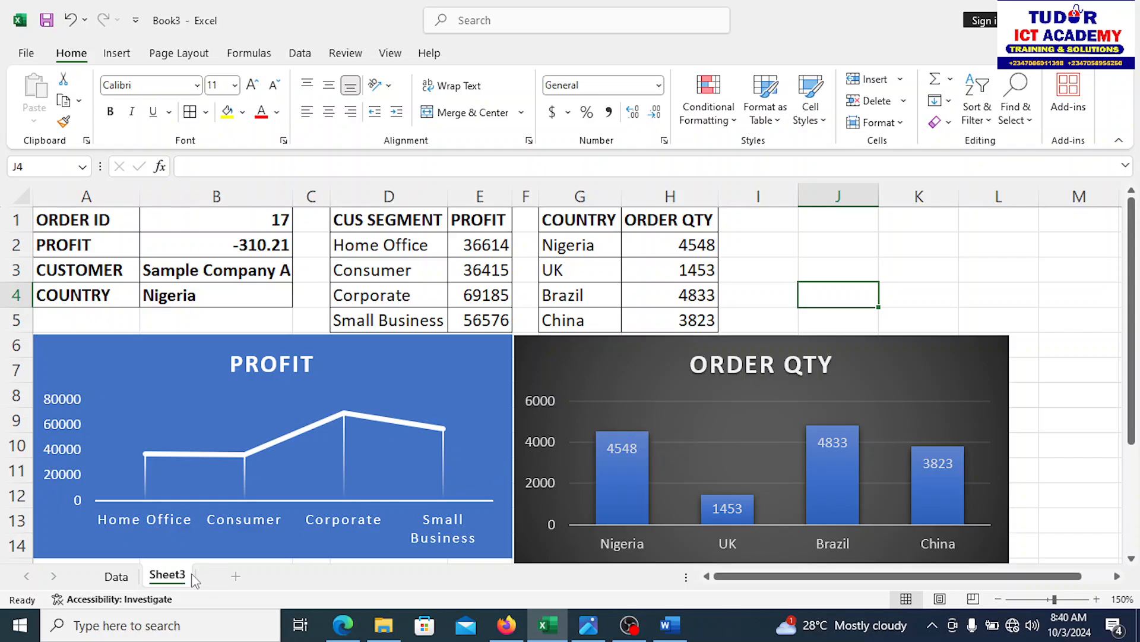
Step: Flip between the Data sheet and Sheet3 to compare, then return to the Word notes
click(119, 576)
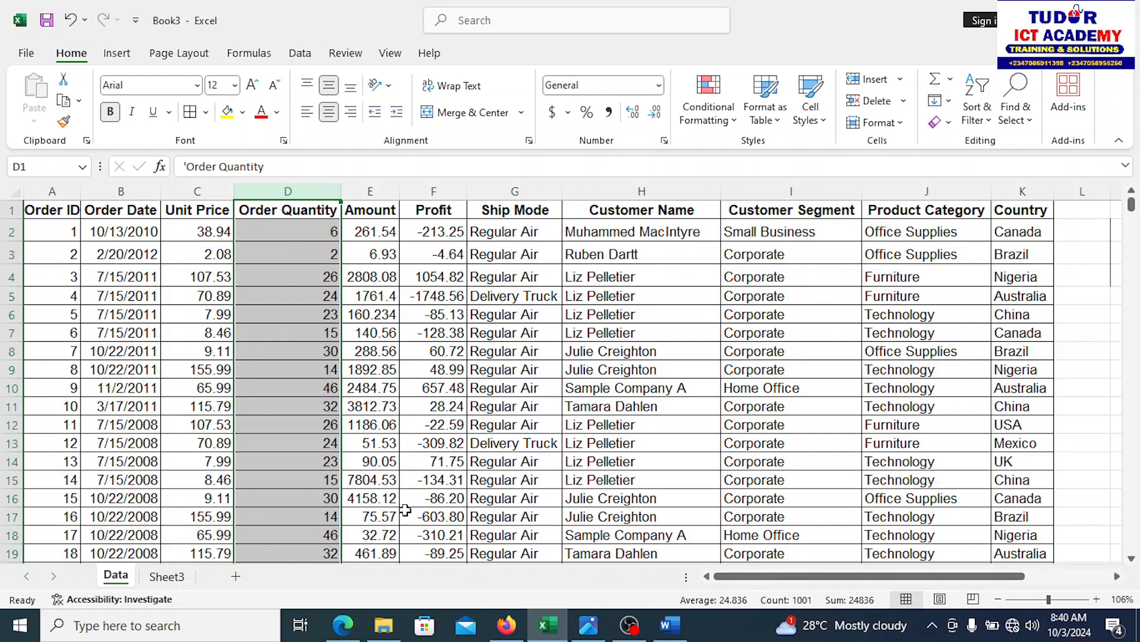
click(168, 578)
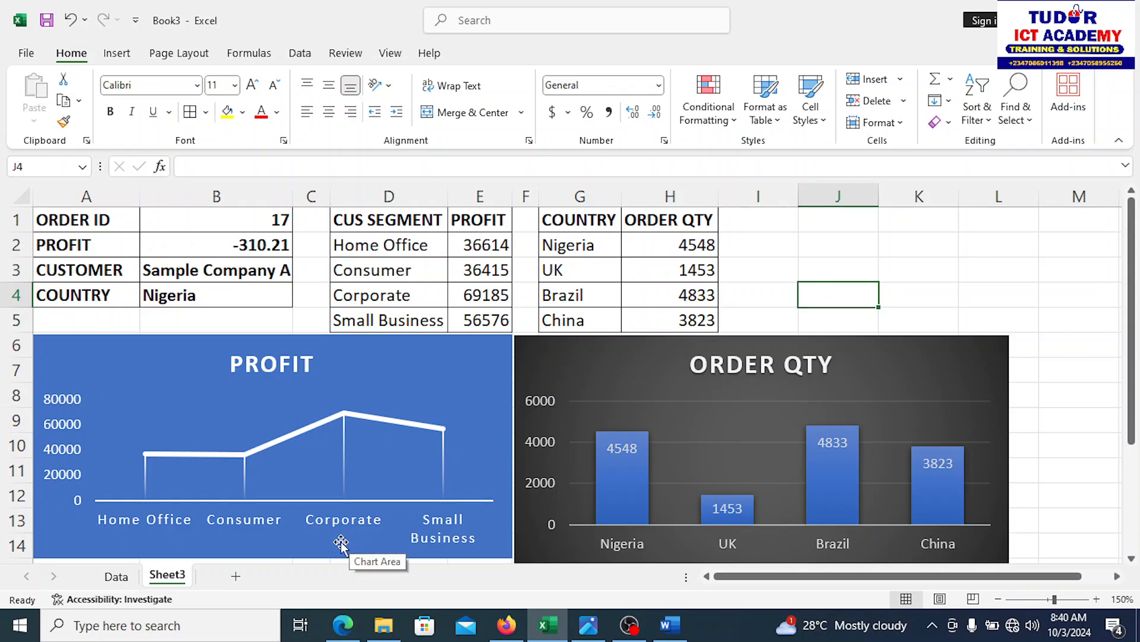
click(116, 577)
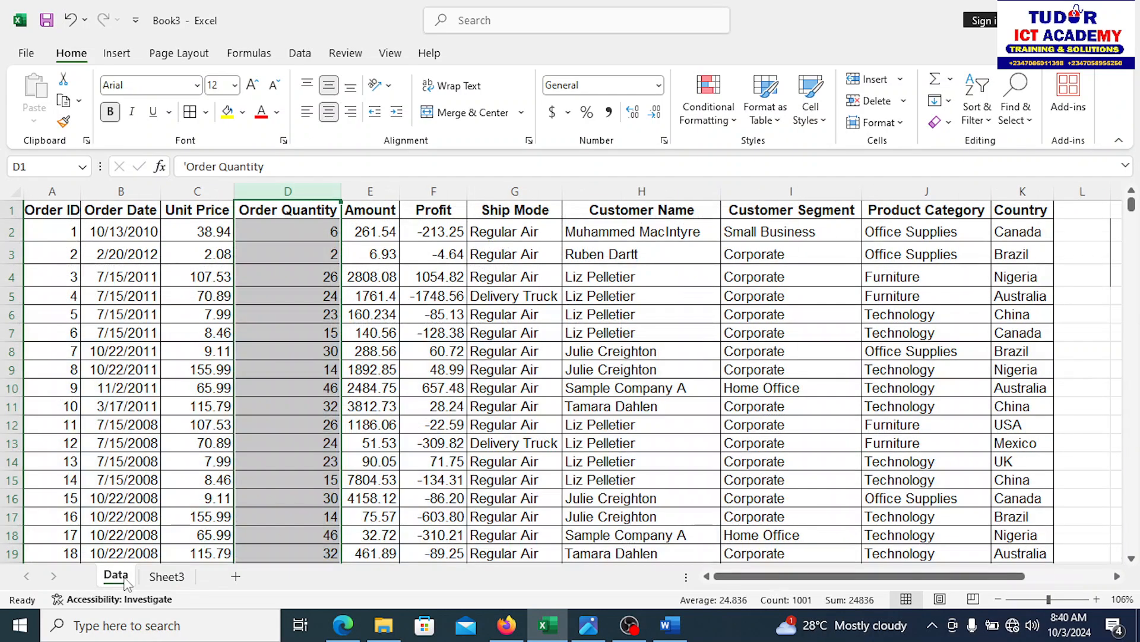
click(167, 576)
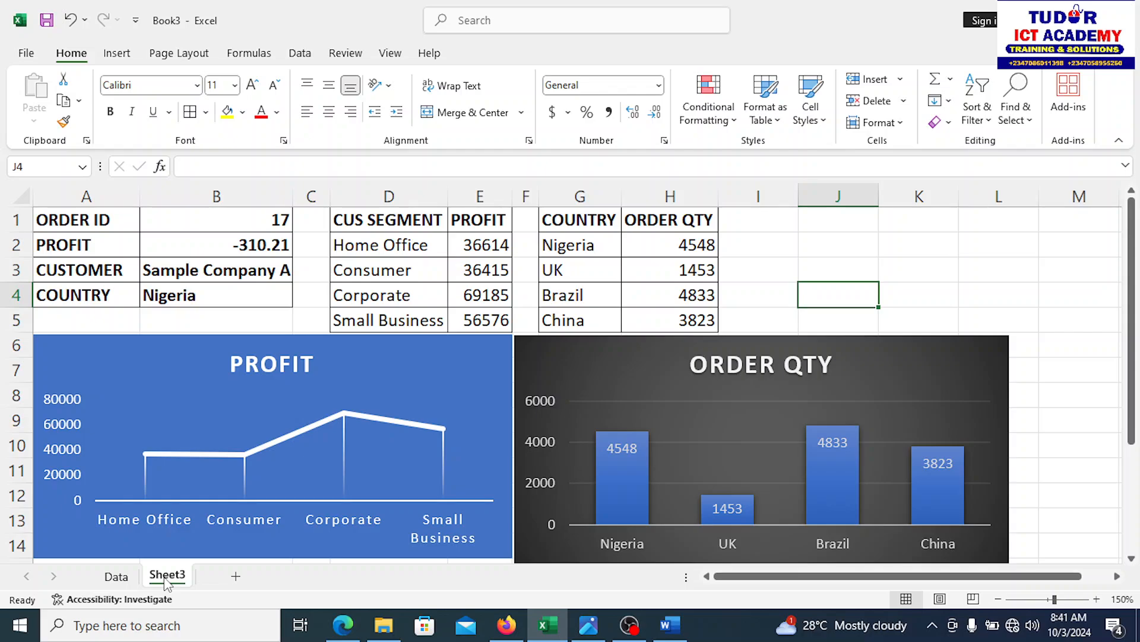
click(674, 633)
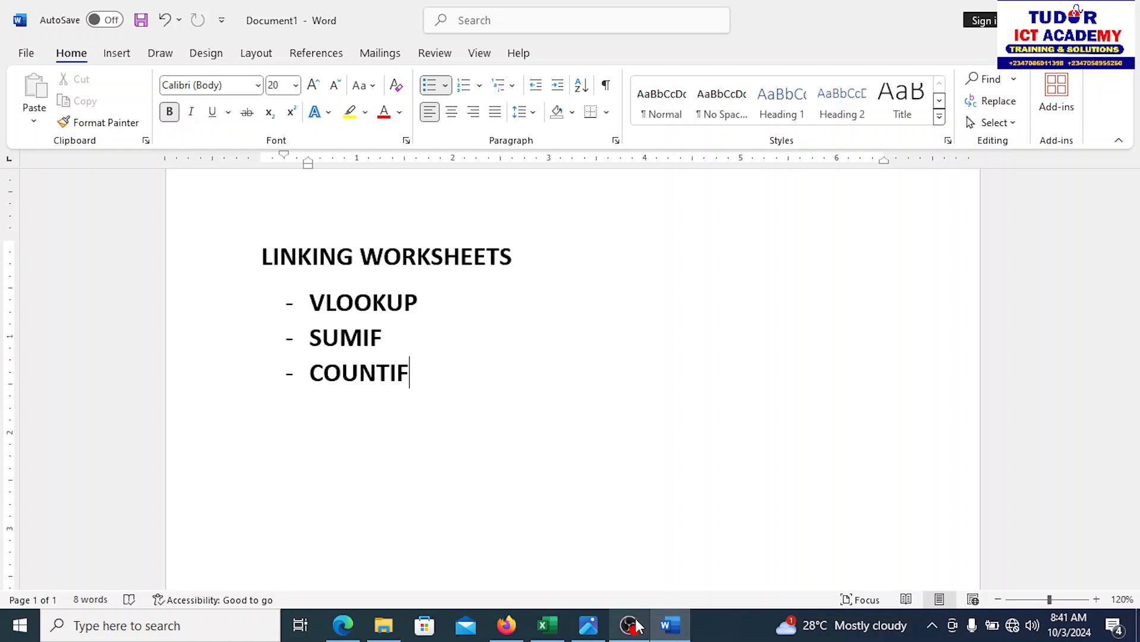
Step: Bring up the NEW LOGO.jpg academy logo in the Photos viewer
click(588, 624)
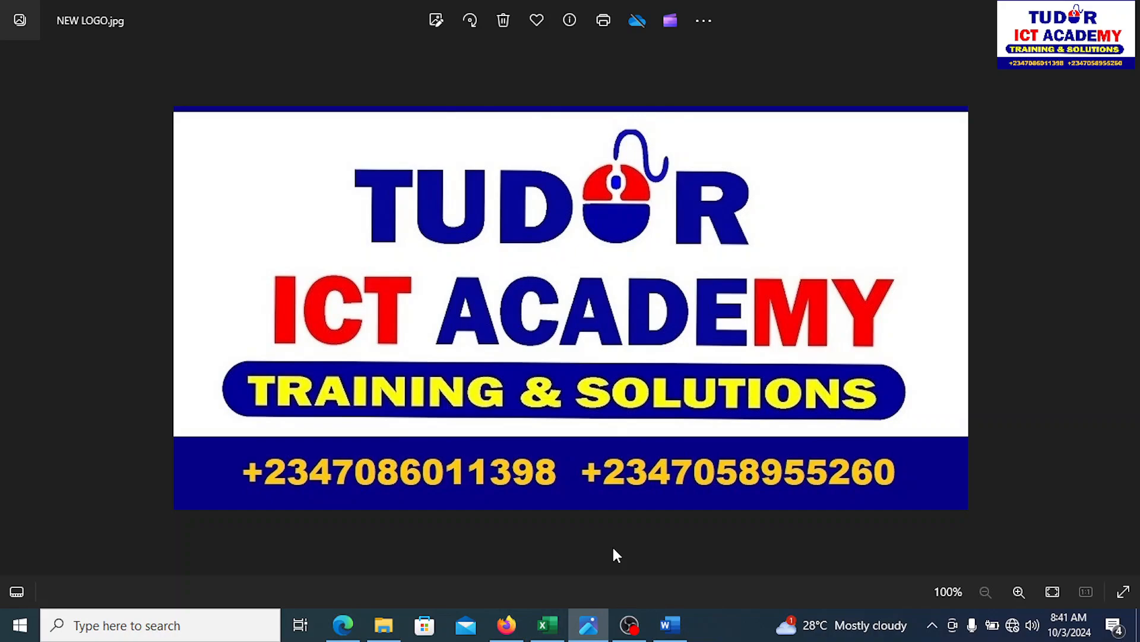
click(628, 623)
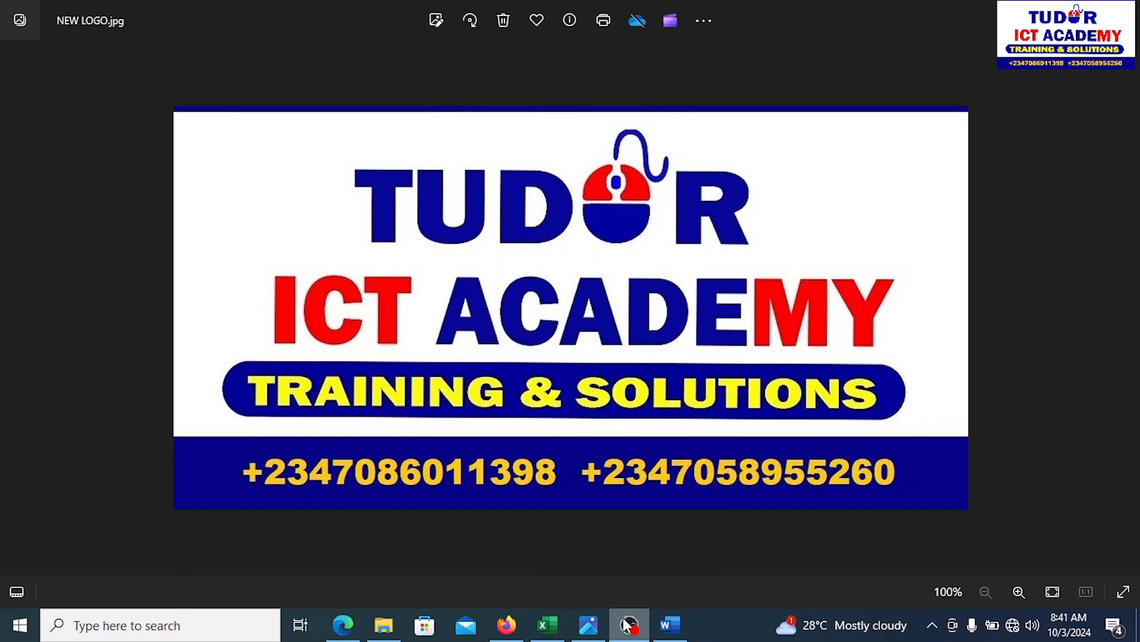